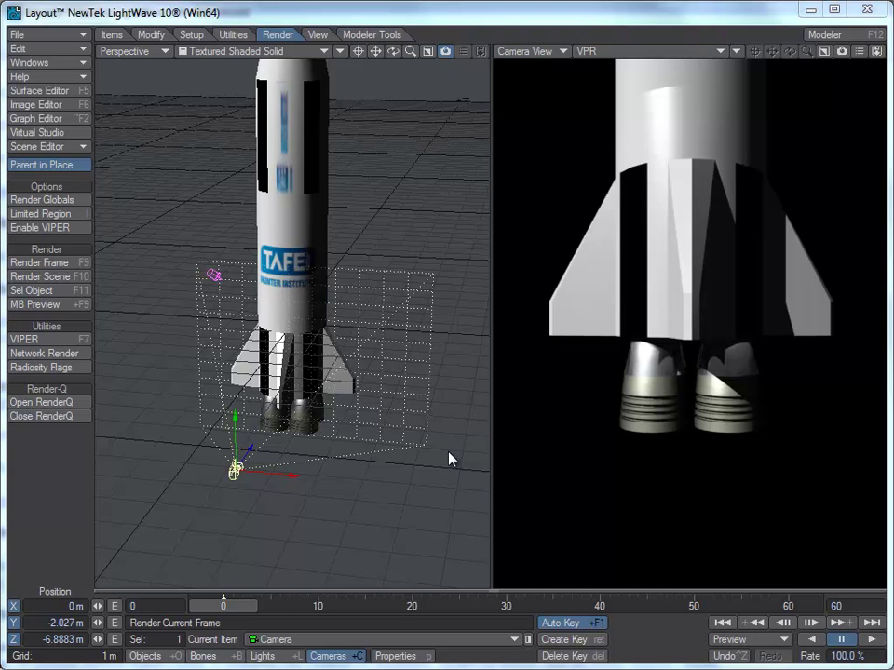
Add an HV particle emitter to the rocket scene and name it "exhaust"
left_click(111, 35)
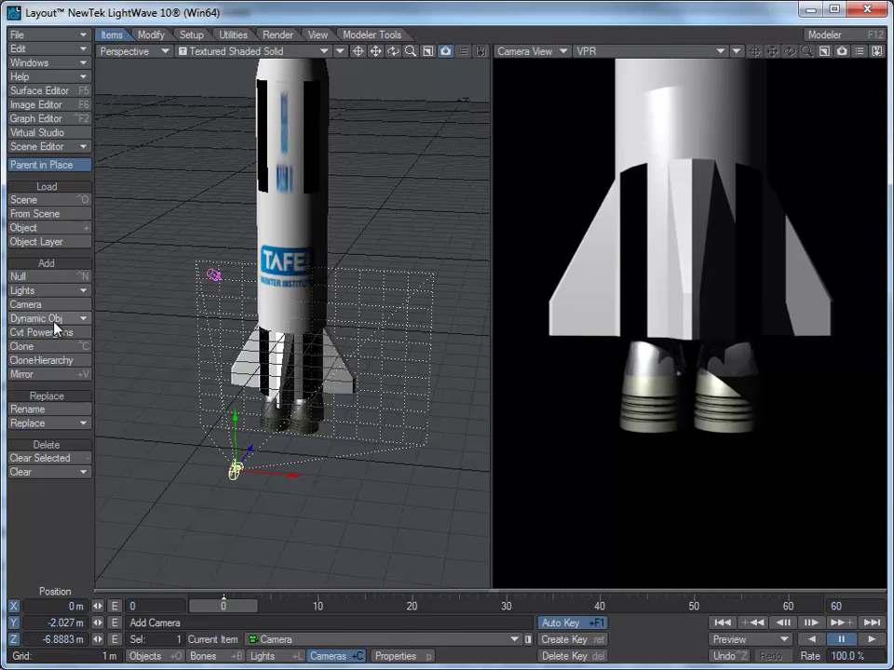
left_click(85, 318)
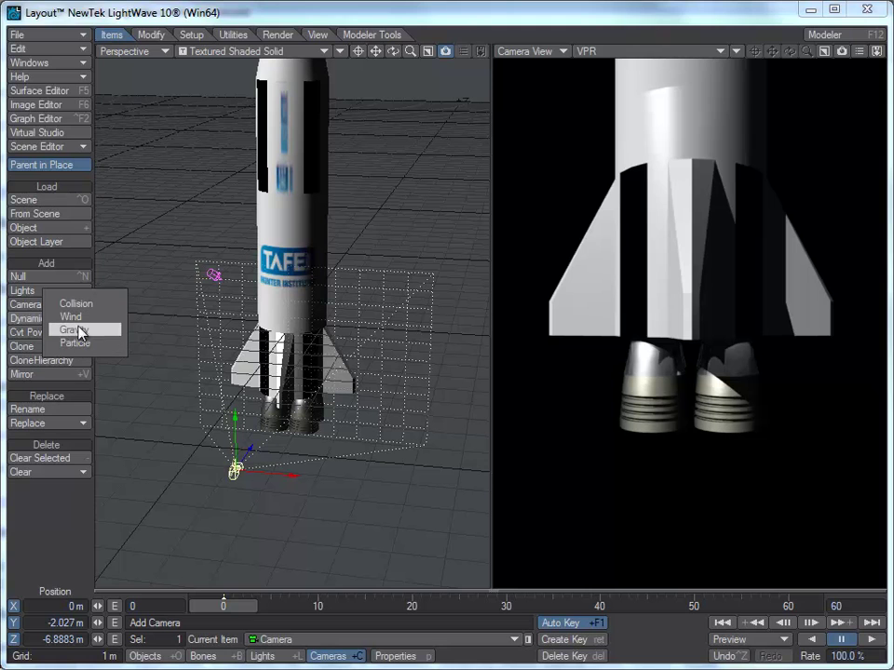
left_click(79, 345)
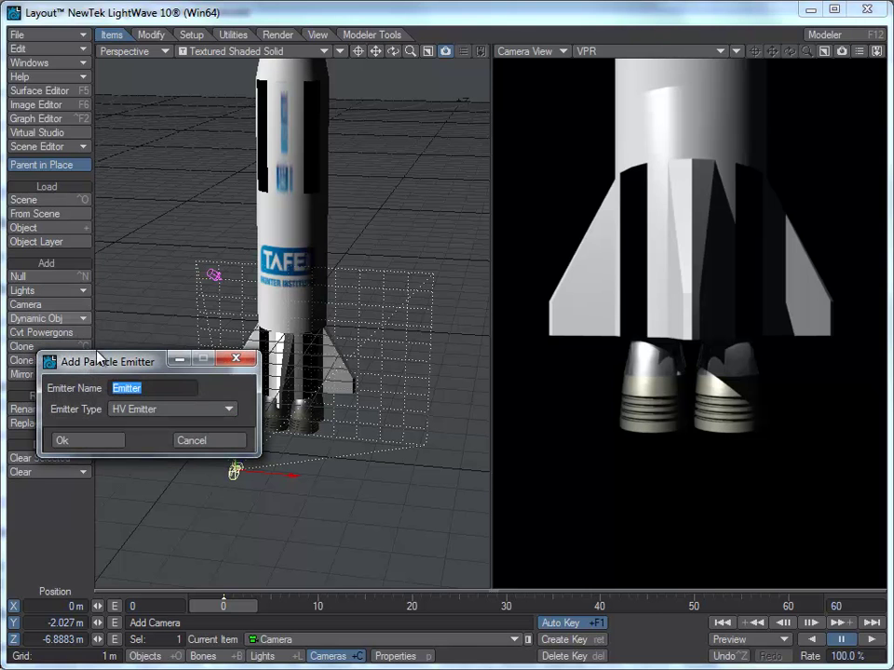
left_click(163, 388)
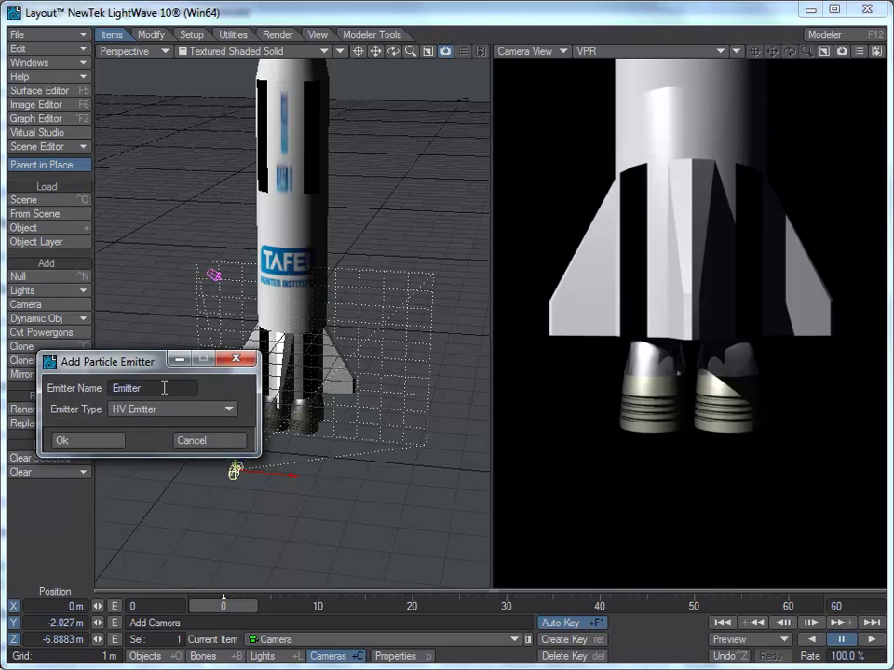
type("exhaust")
left_click(96, 439)
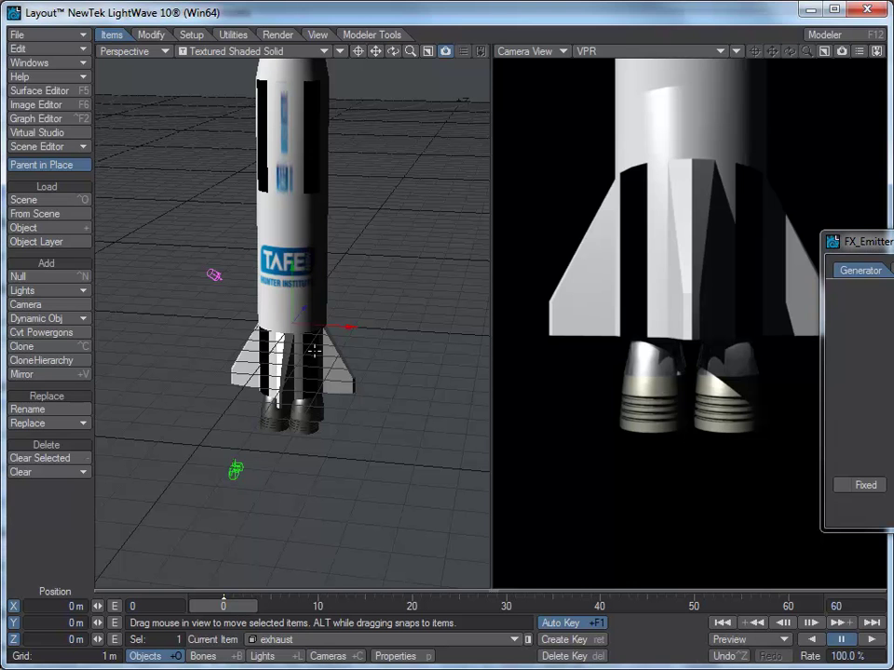
Centre the exhaust emitter on one engine nozzle at about X -500 mm, Y -3.02 m, Z -491 mm, using a front face wireframe display
left_click_drag(307, 330, 307, 417)
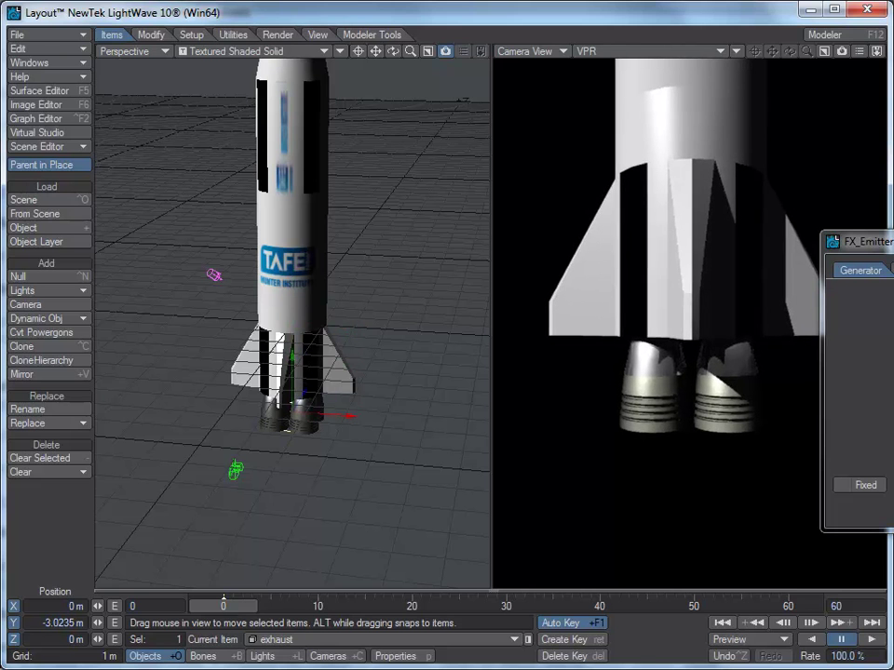
left_click(321, 53)
left_click(325, 28)
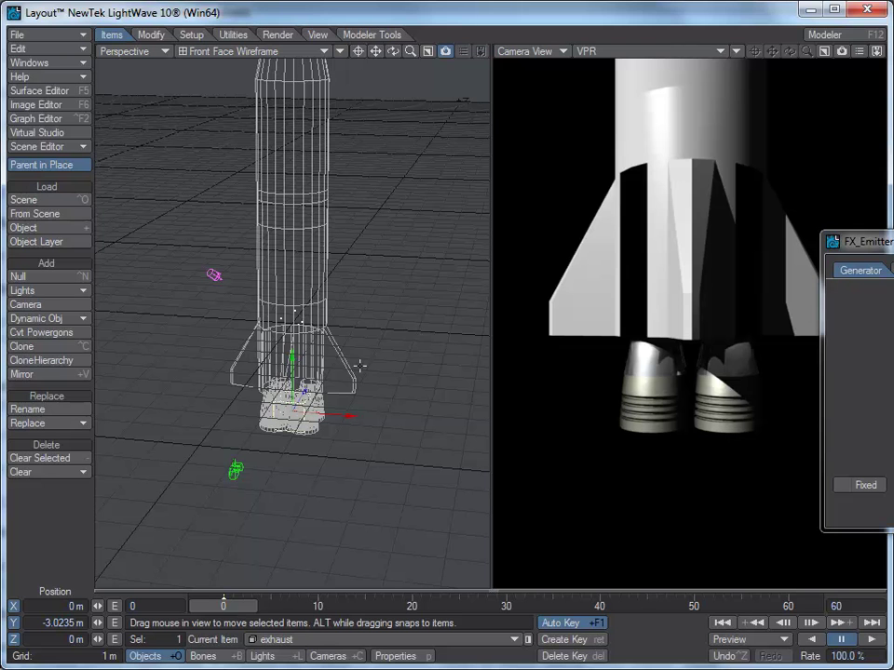
key("2")
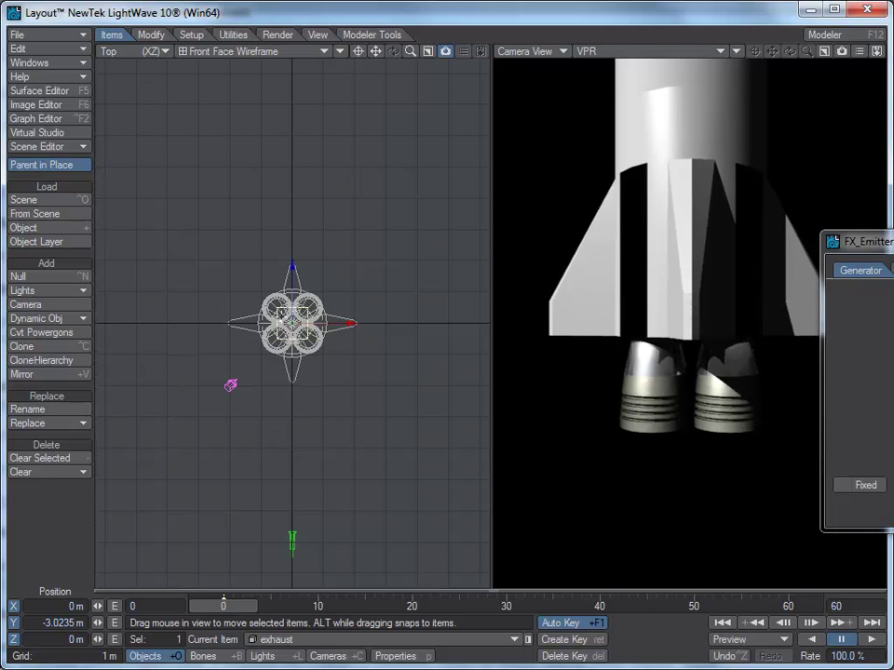
key("period")
key("period")
left_click_drag(293, 273, 216, 392)
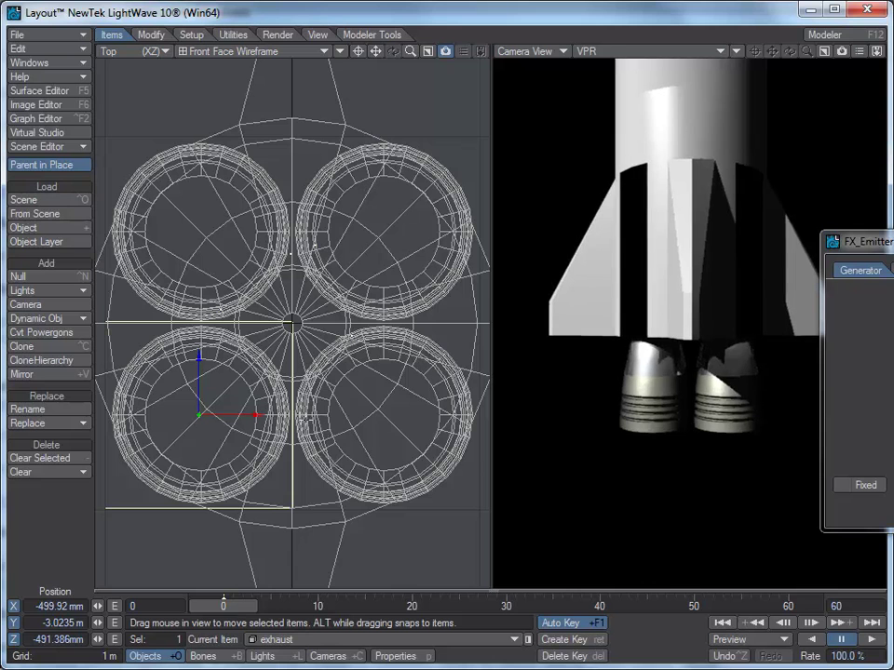
Set the exhaust emitter's generator size in Y to 100 mm, viewing the nozzles from the right side
key("3")
left_click_drag(405, 418, 136, 170, "ctrl+alt")
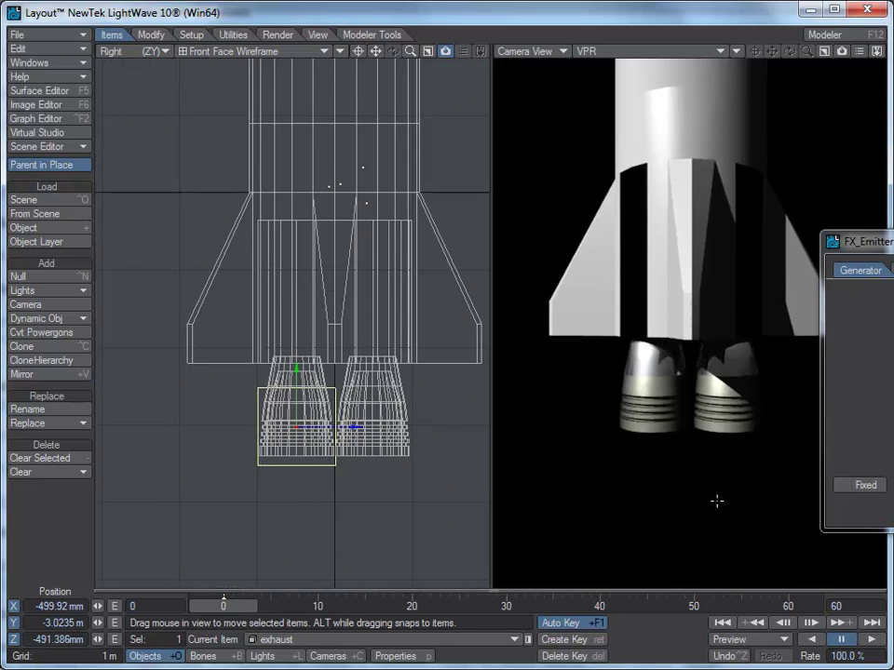
left_click_drag(870, 242, 583, 212)
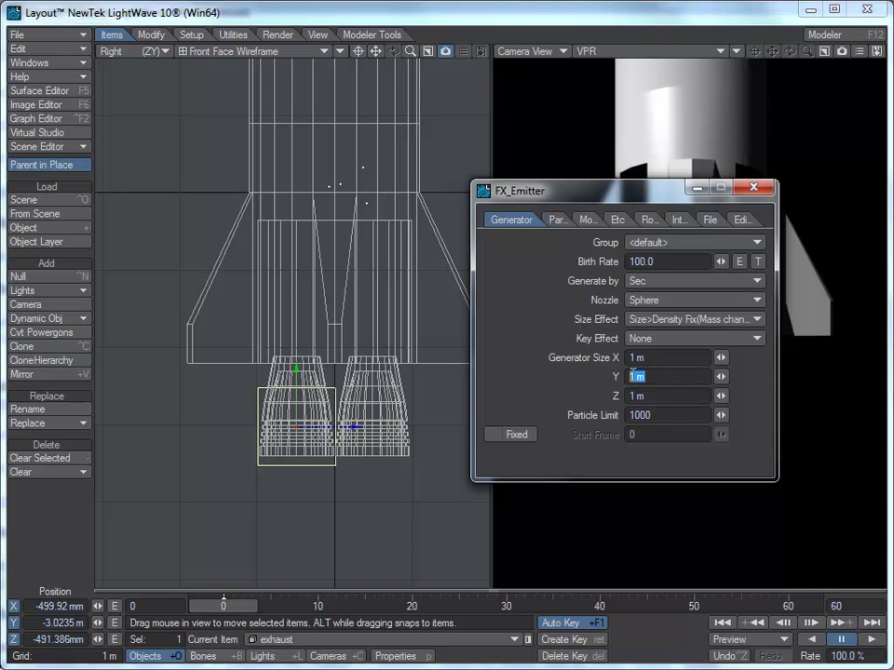
type("200mm")
key("Tab")
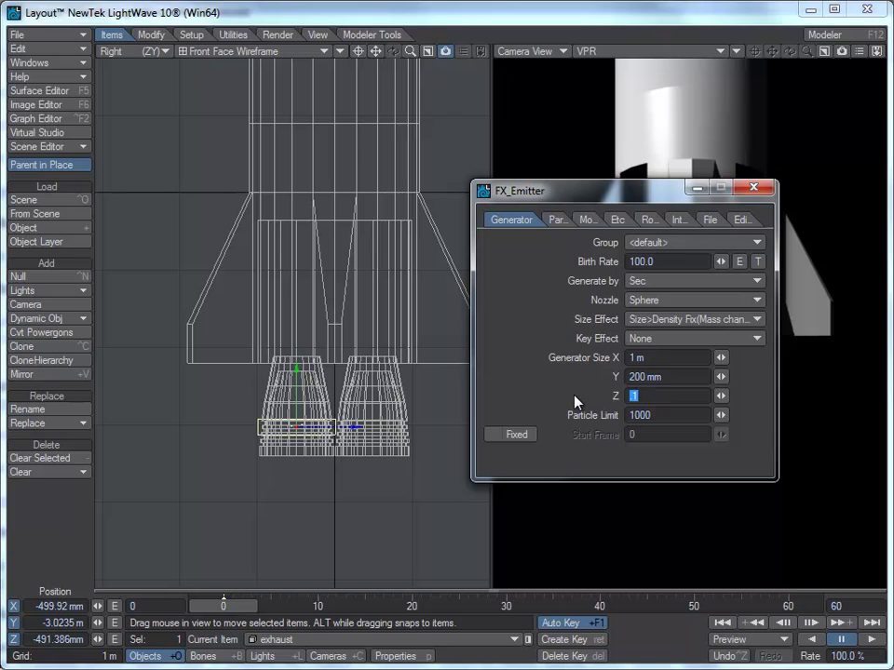
key("Tab")
left_click_drag(679, 377, 554, 382)
type(".1")
key("Tab")
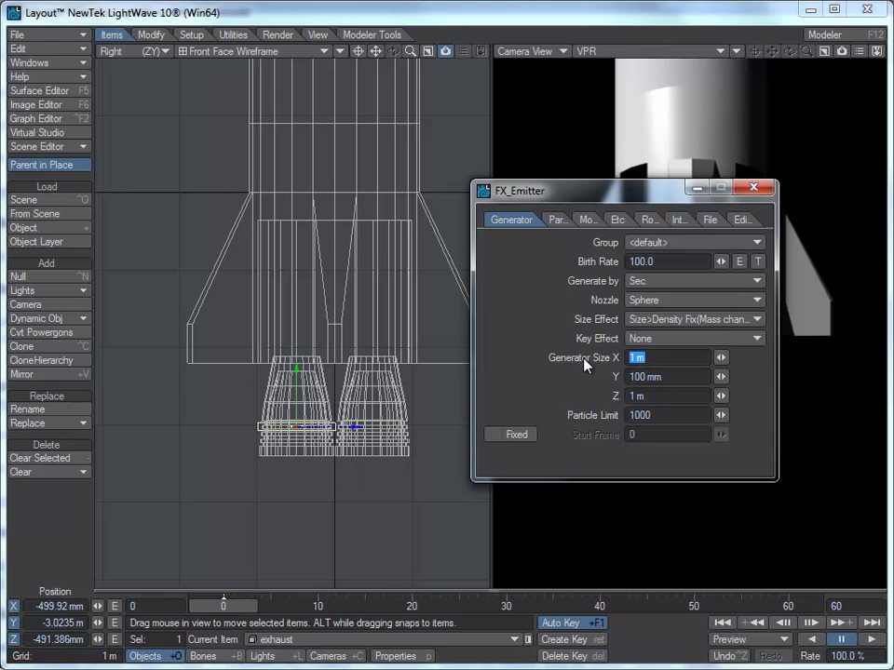
Set the emitter's generator size to 500 mm in X and 500 mm in Z
type(".5")
key("Tab")
key("Tab")
type(".5")
key("Tab")
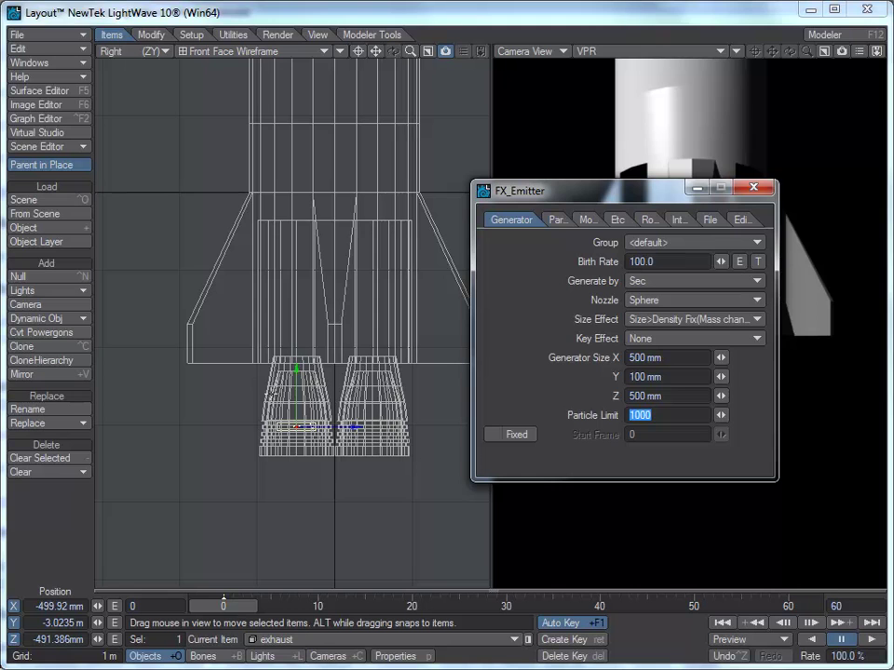
Lower the emitter towards the nozzle's exit to about Y -3.26 m and briefly play the animation
left_click_drag(296, 388, 296, 407)
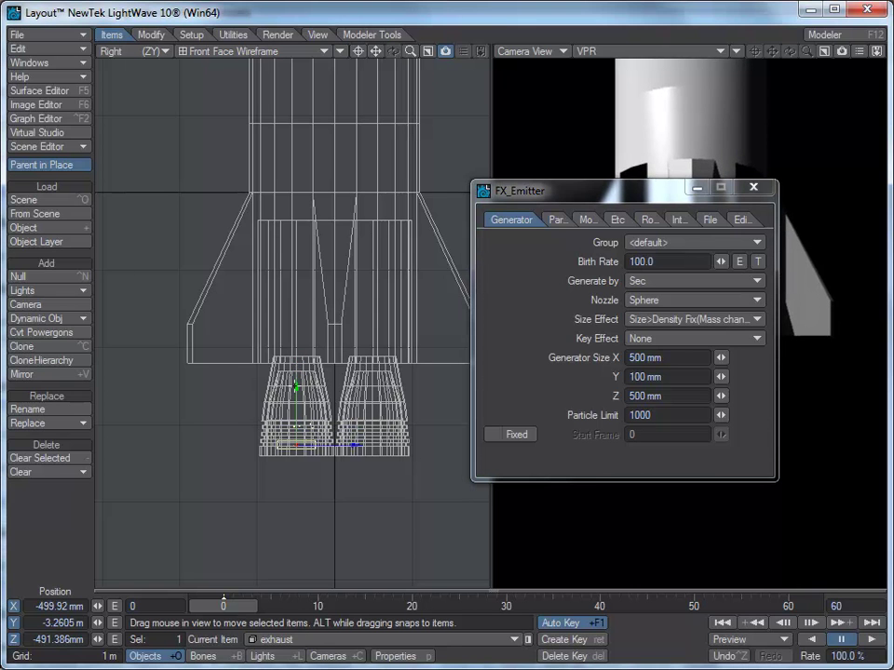
left_click(871, 647)
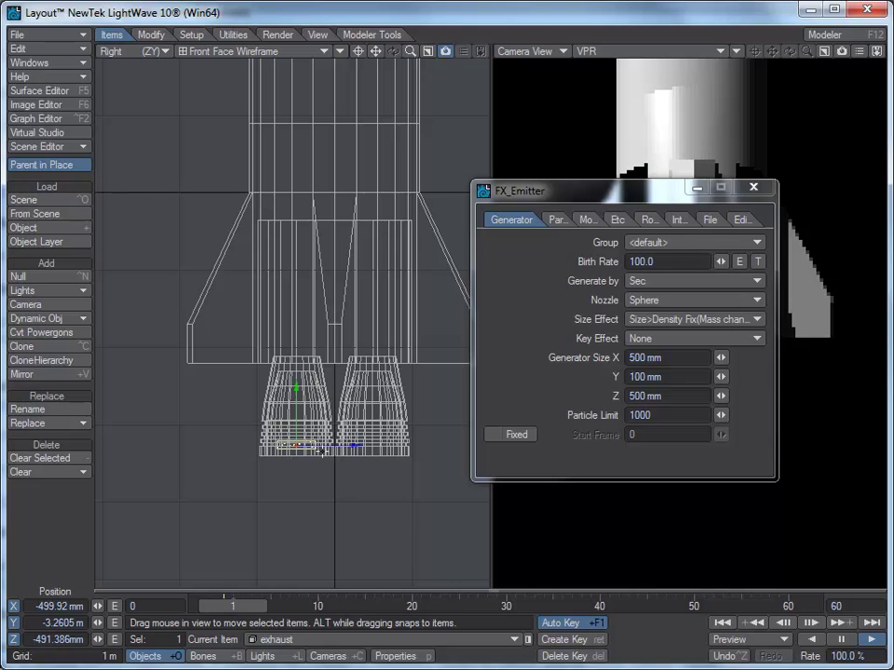
left_click(843, 644)
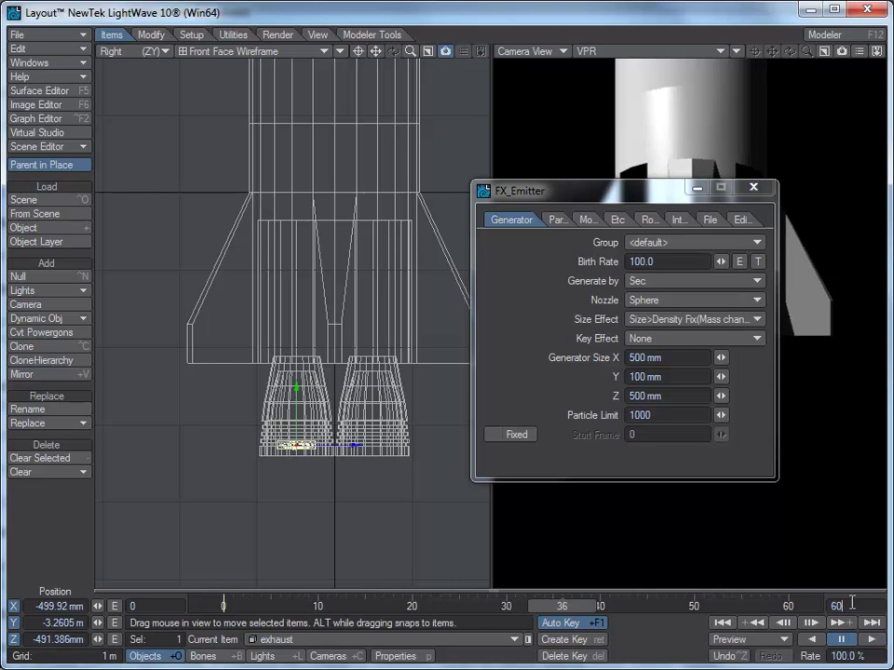
Extend the animation's end frame to 120 and play it again
type("120")
key("Return")
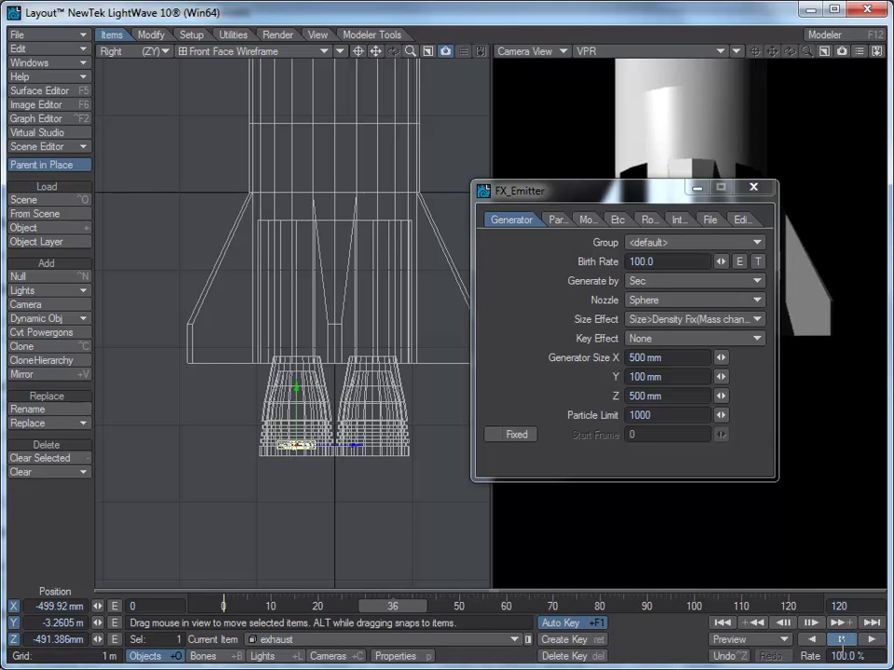
left_click(872, 640)
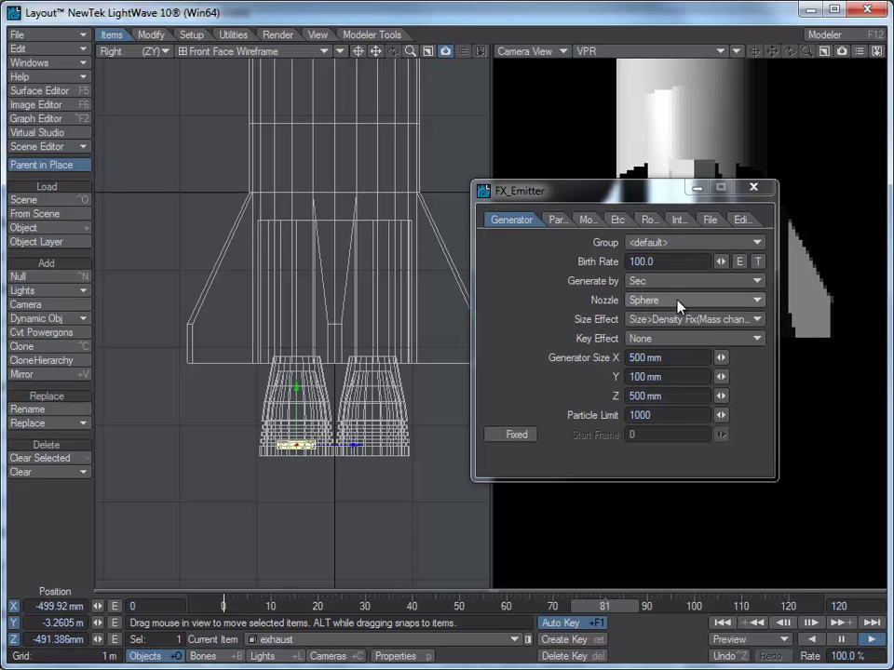
Change the emitter's nozzle type to Cone and open its particle settings
left_click(750, 301)
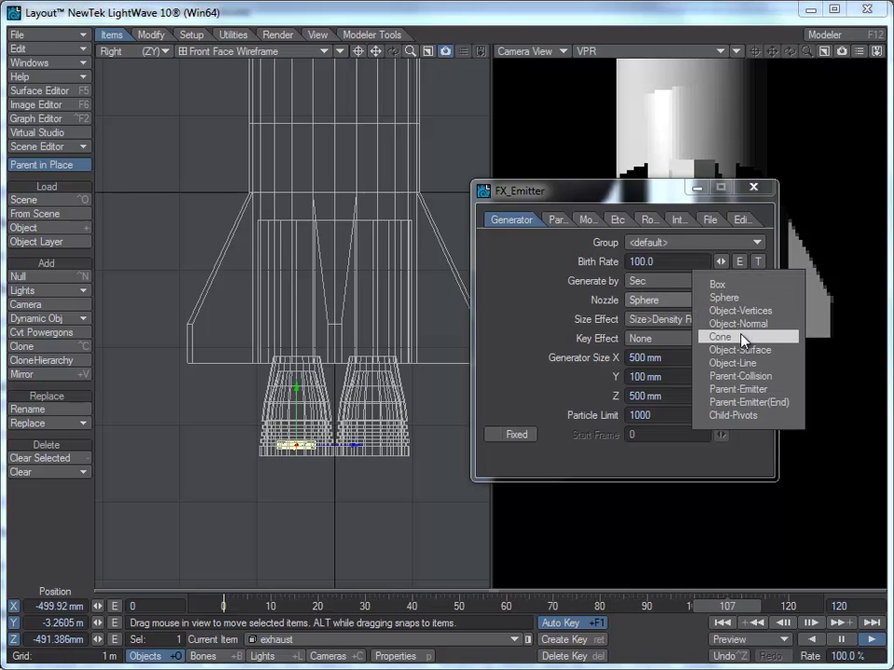
left_click(743, 339)
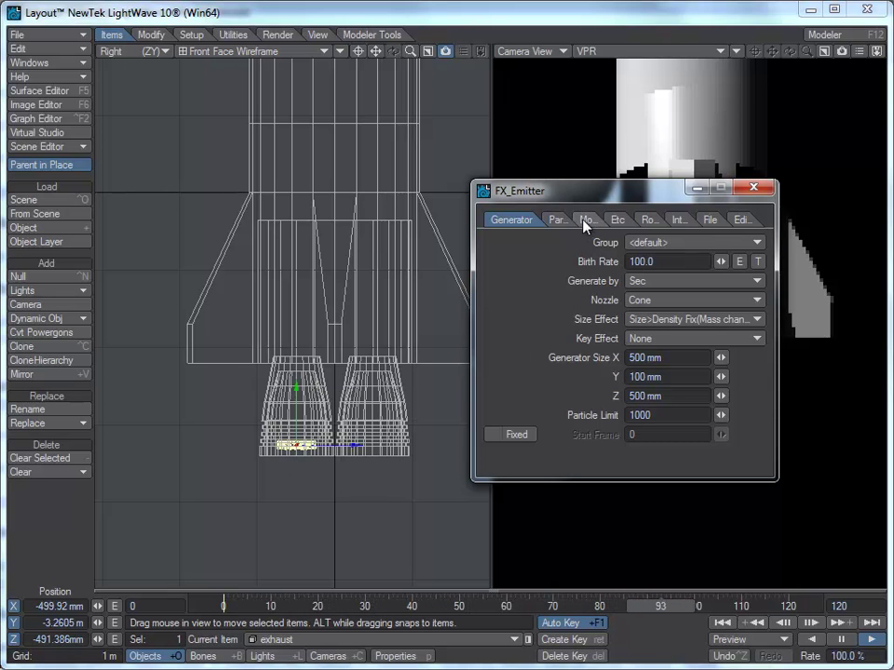
left_click(556, 220)
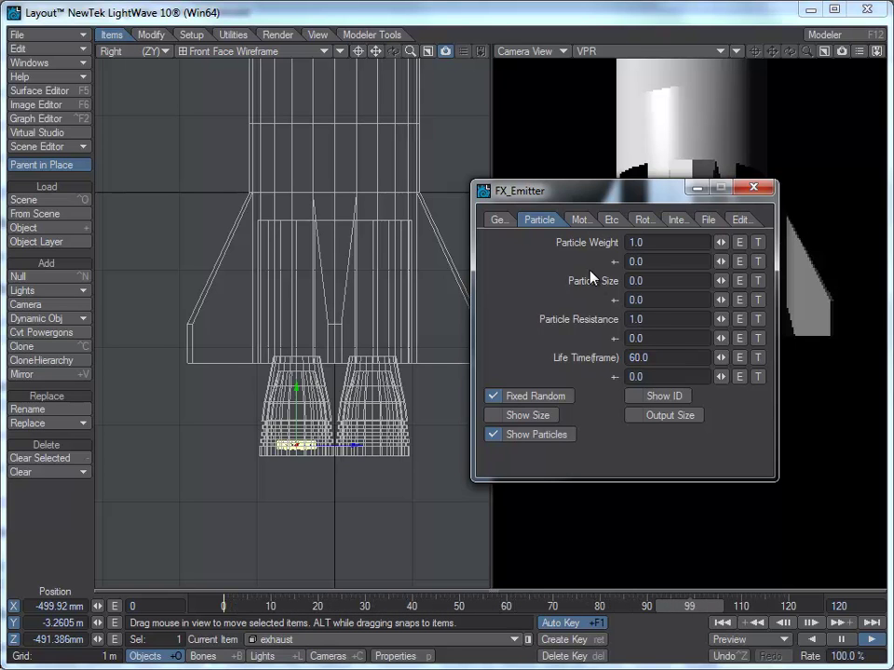
Set the emitter's Y velocity to -5 m and its explosion value to 2.0
left_click(582, 221)
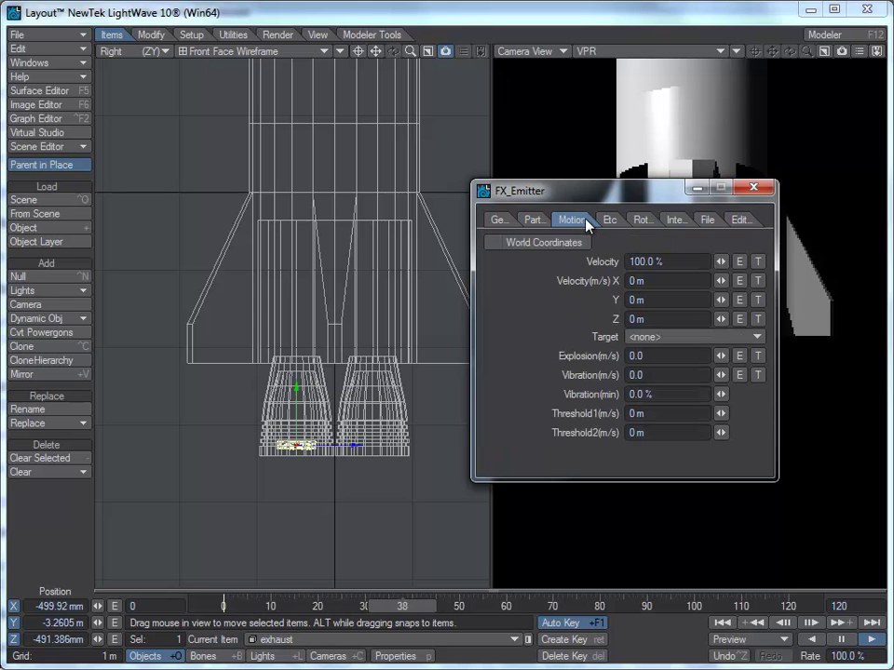
left_click(662, 300)
type("-5")
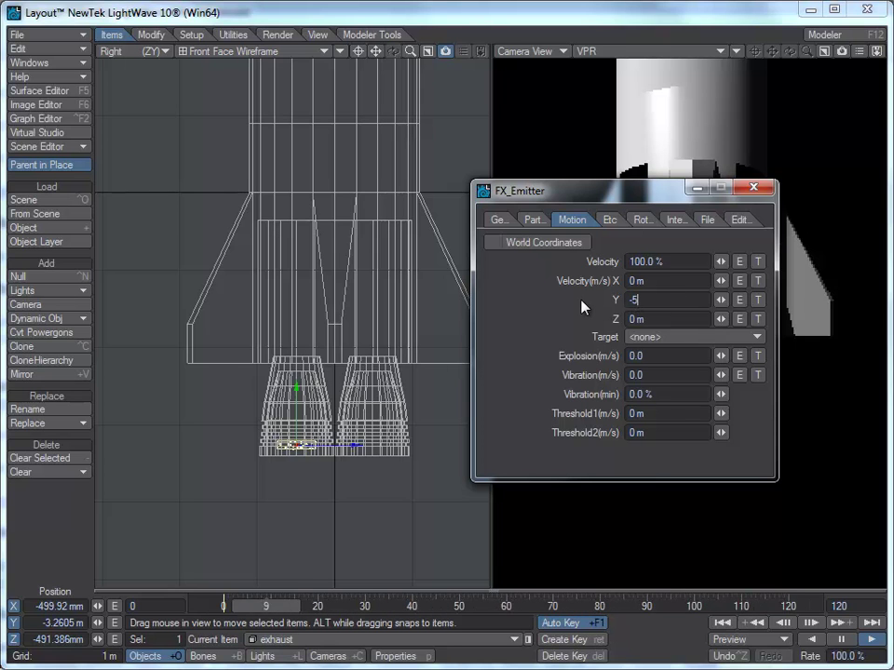
key("Tab")
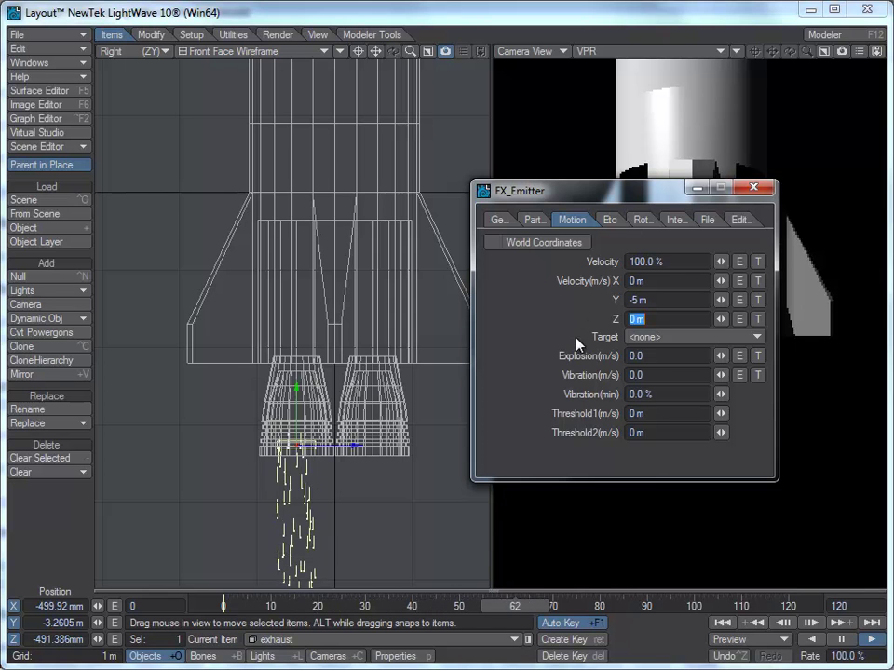
left_click(634, 355)
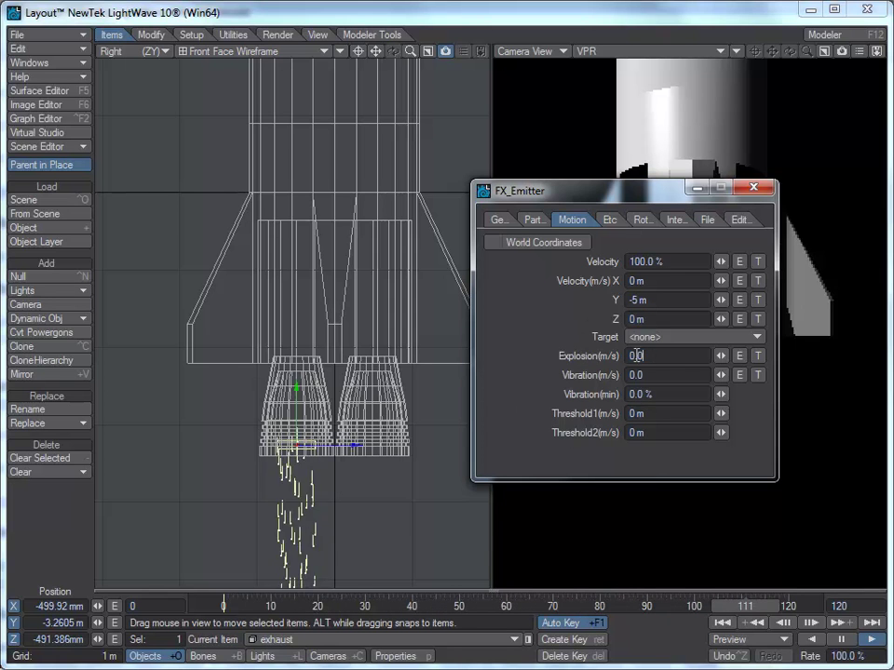
type("2")
key("Tab")
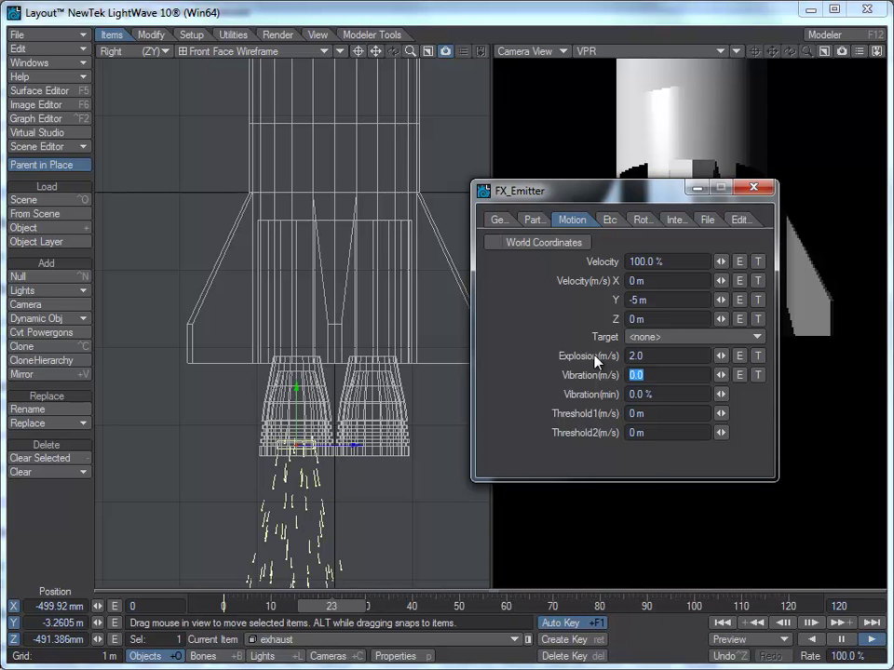
Stop the playback, go to frame 100 and move the emitter window clear of the engines in the render preview
left_click(841, 641)
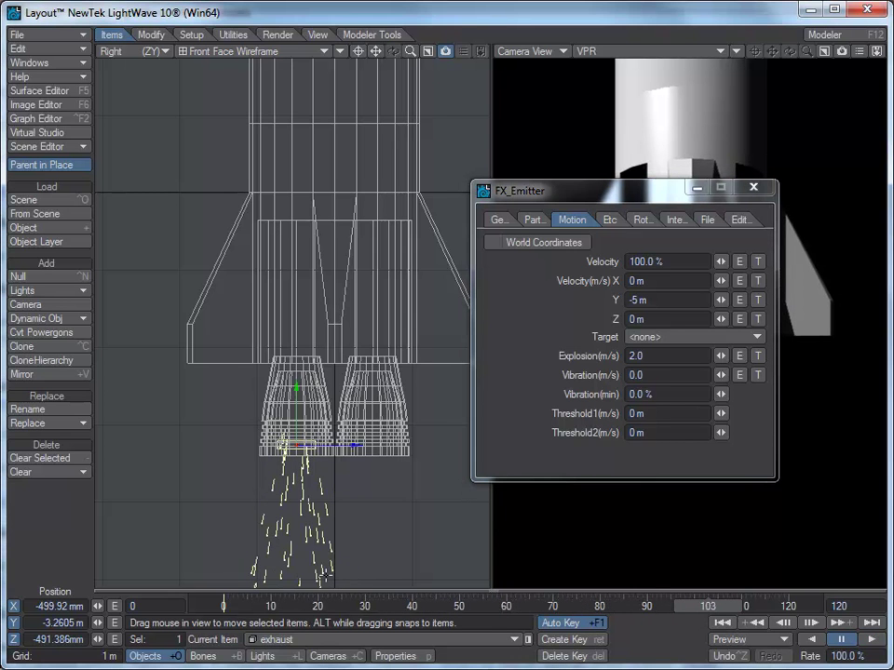
mouse_move(710, 614)
left_mouse_down()
mouse_move(270, 614)
mouse_move(694, 615)
left_mouse_up()
left_click_drag(640, 193, 409, 80)
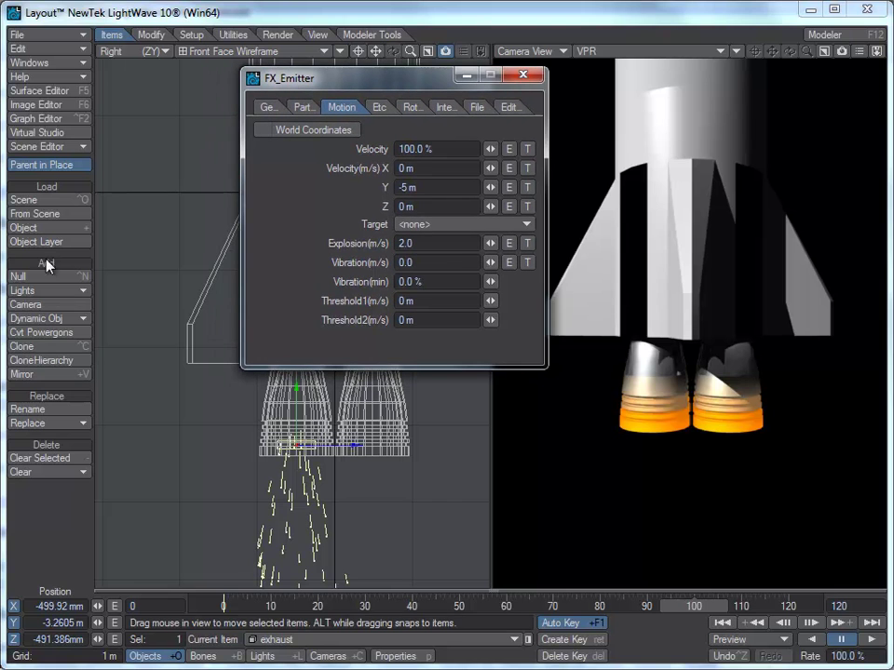
Render the current frame, inspect the engine exhaust area and close the rendered image
left_click(278, 35)
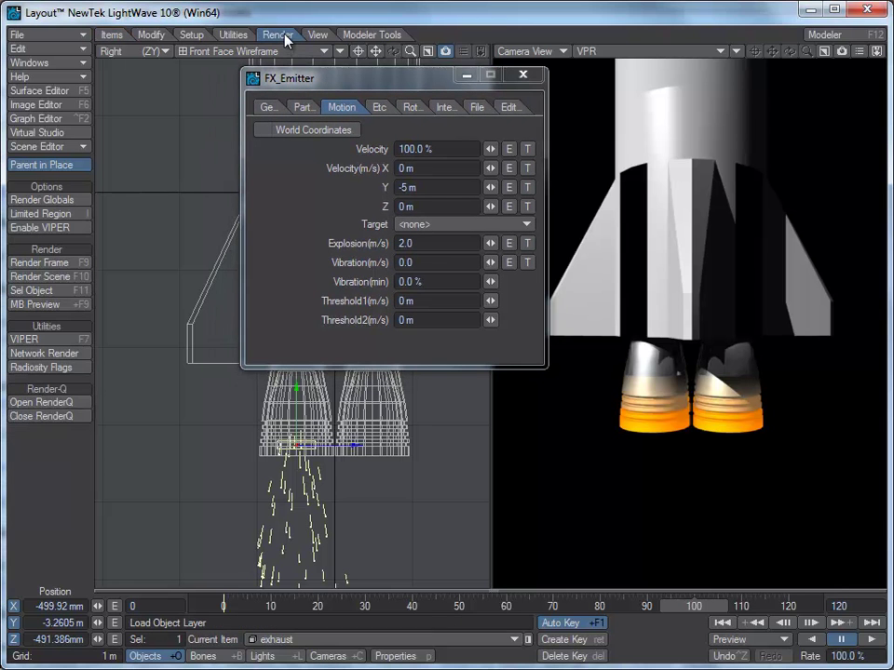
left_click(60, 264)
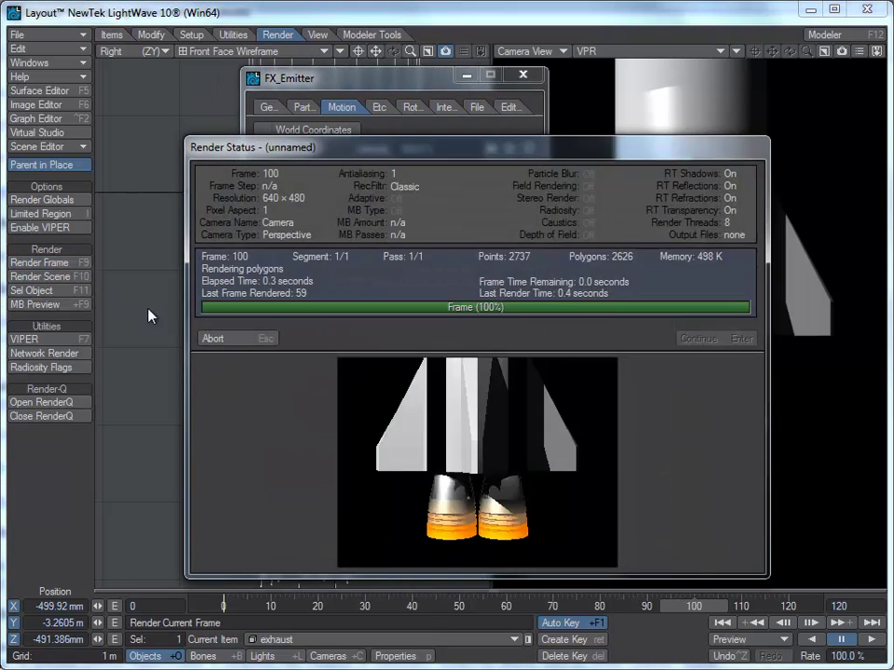
left_click(712, 341)
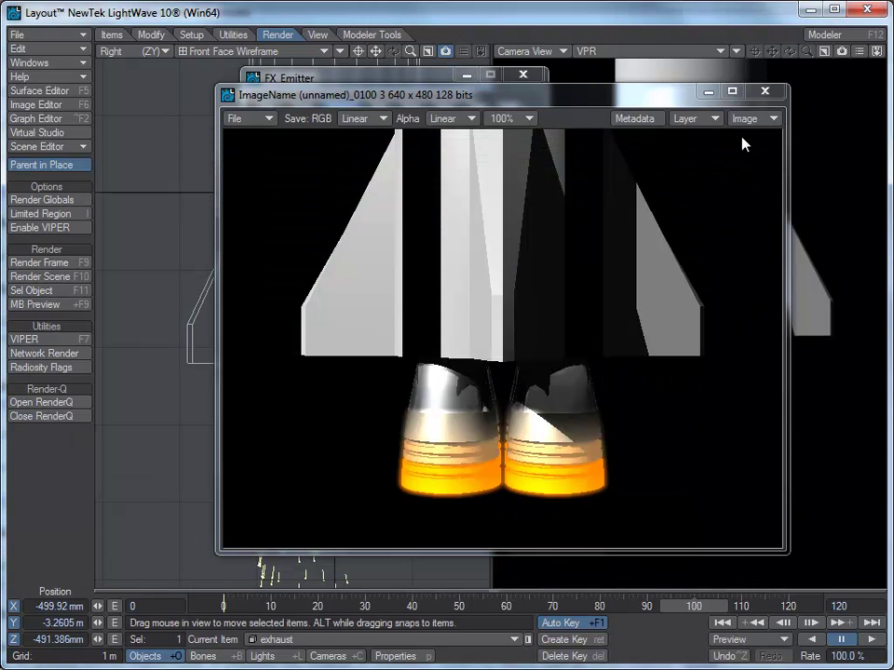
left_click(764, 91)
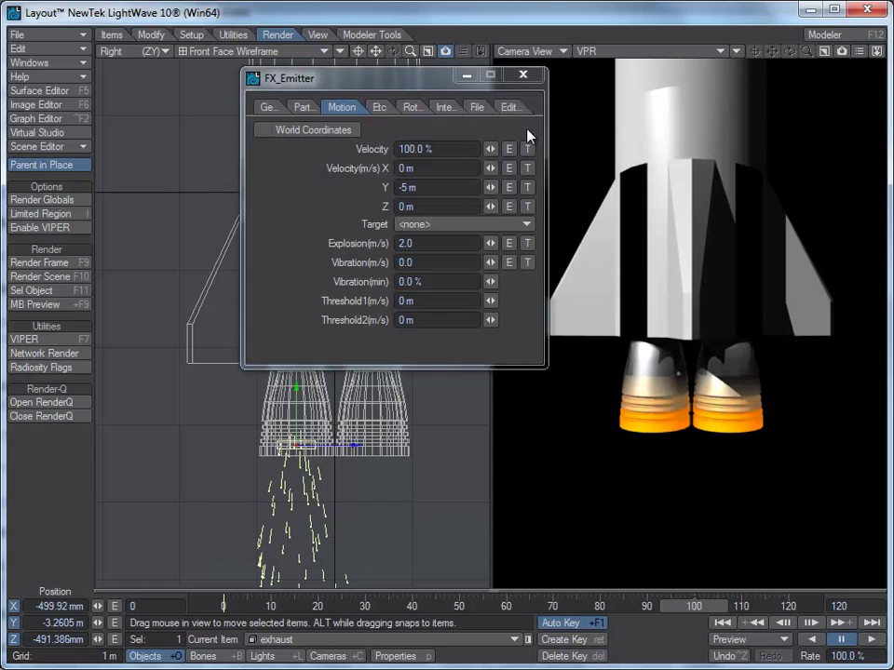
Close the emitter settings, select the camera and lower it to a Y position of about -3.29 m so the area below the engines is framed
left_click(523, 75)
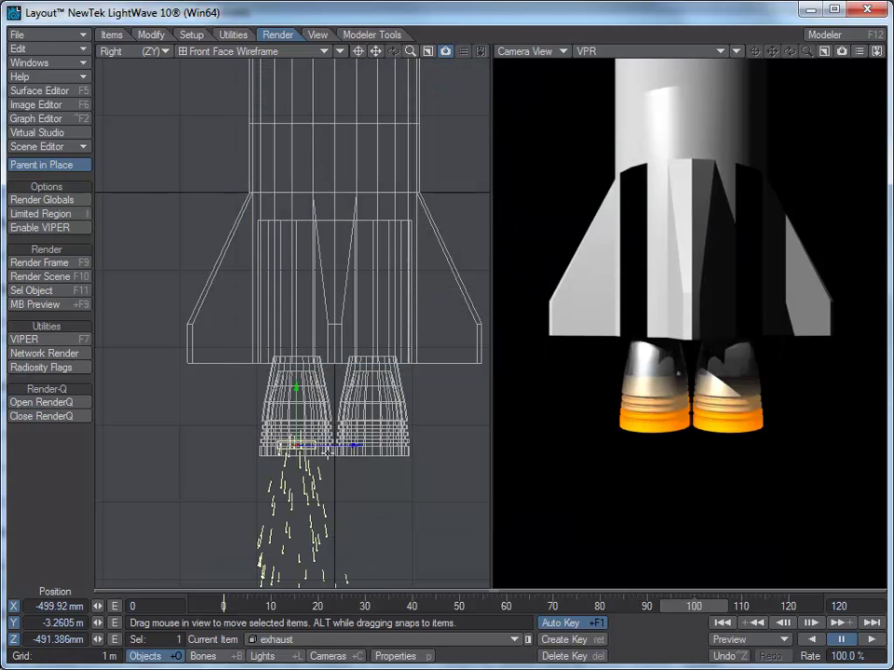
left_click(326, 656)
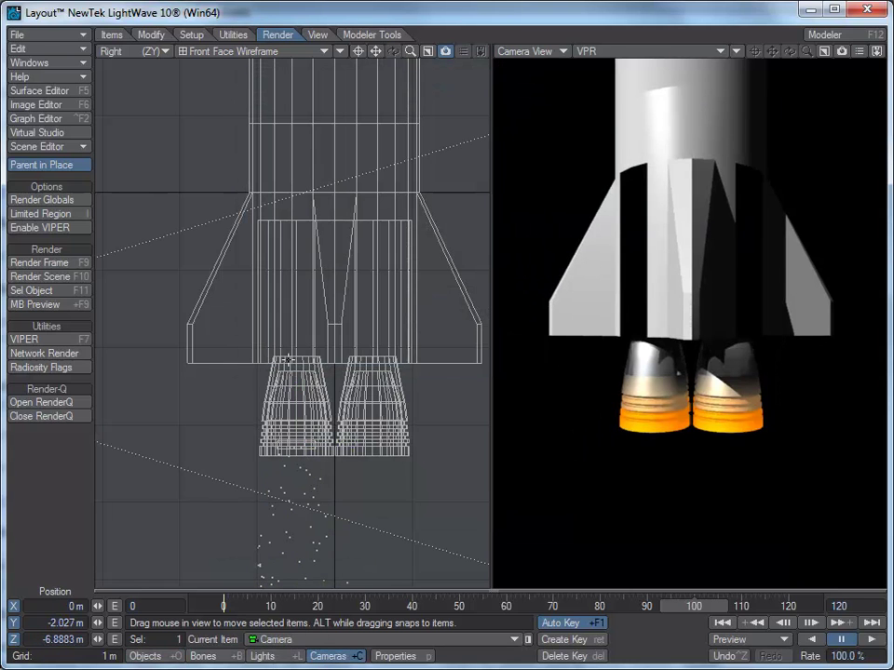
key("comma")
key("comma")
left_click_drag(223, 279, 305, 279, "alt+shift")
left_click_drag(119, 329, 121, 379)
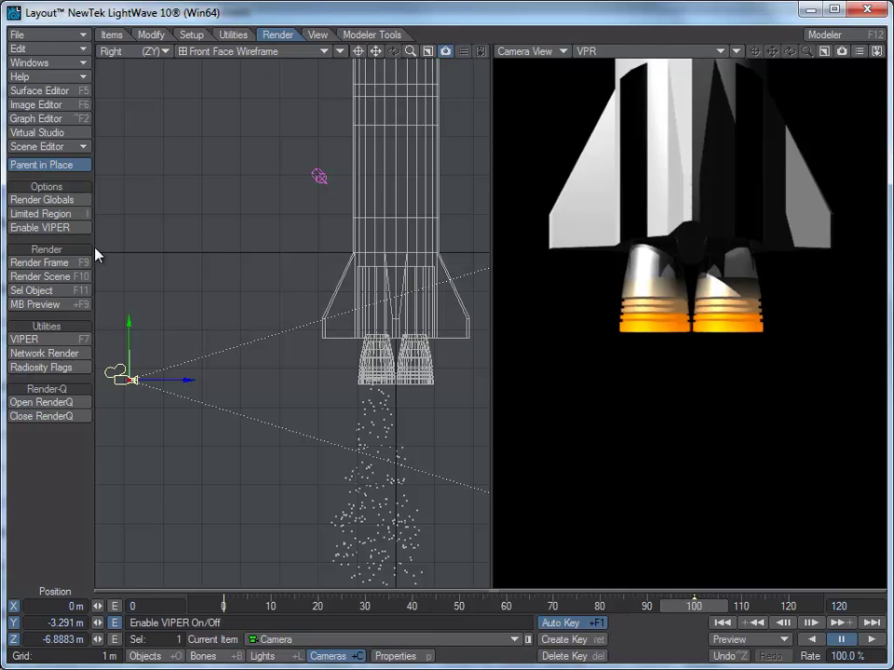
Render the current frame from the lowered camera, inspect the area under the engines and close the rendered image
left_click(67, 263)
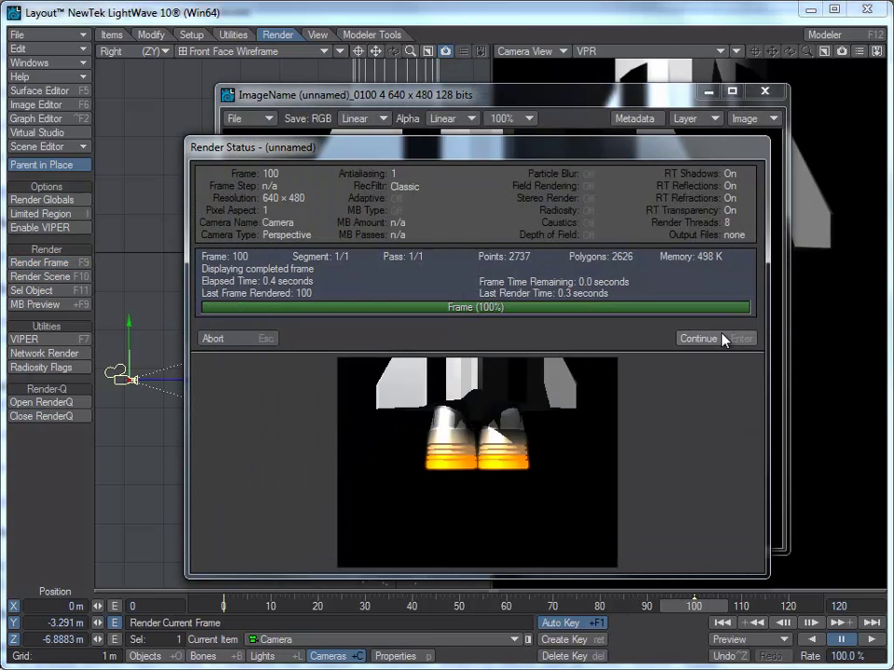
left_click(723, 338)
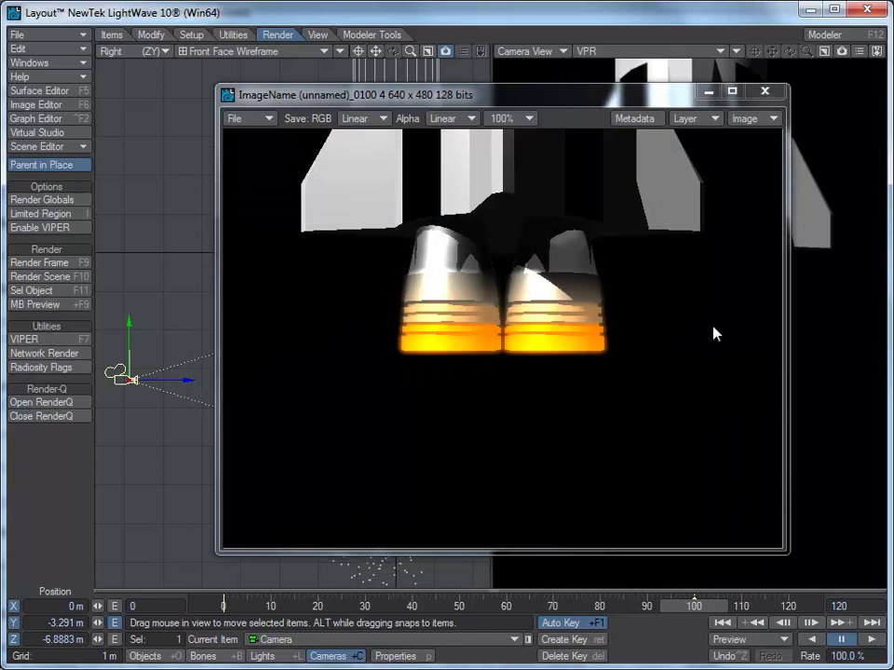
mouse_move(694, 607)
left_mouse_down()
mouse_move(234, 607)
mouse_move(706, 607)
mouse_move(693, 607)
left_mouse_up()
left_click(765, 90)
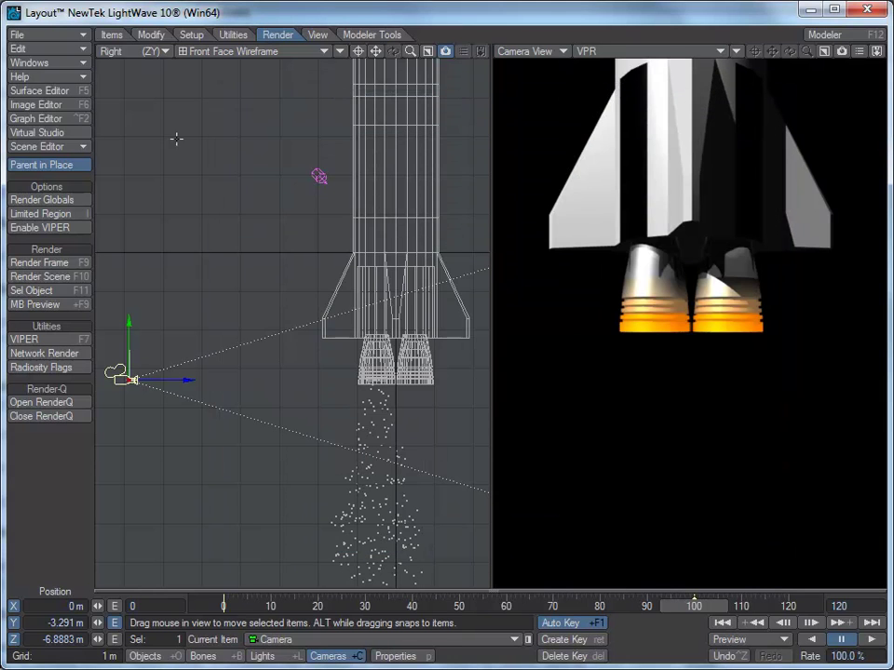
Open the HyperVoxels settings and activate HyperVoxels on the exhaust object, moving the window clear of the render preview
left_click(57, 64)
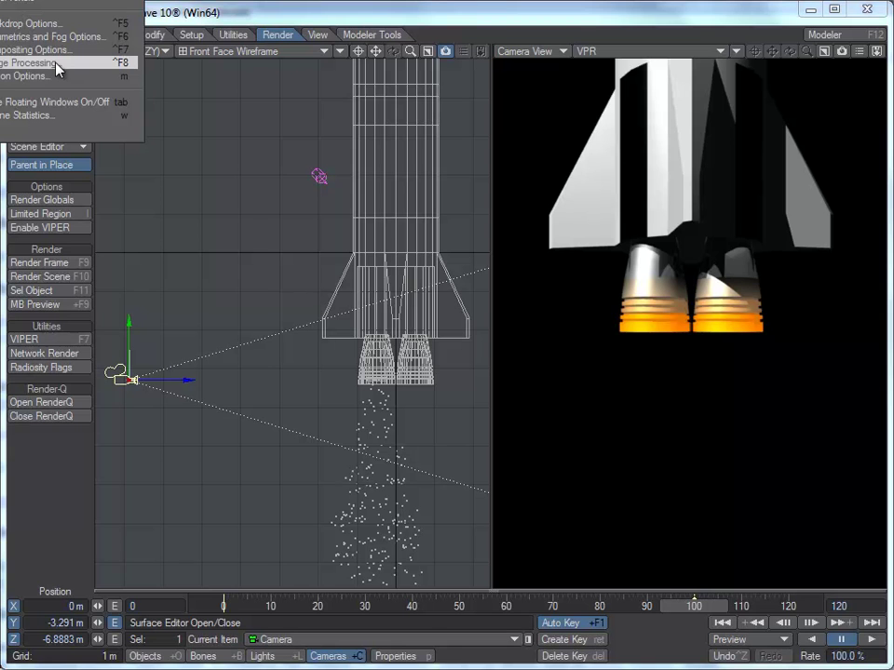
left_click(41, 5)
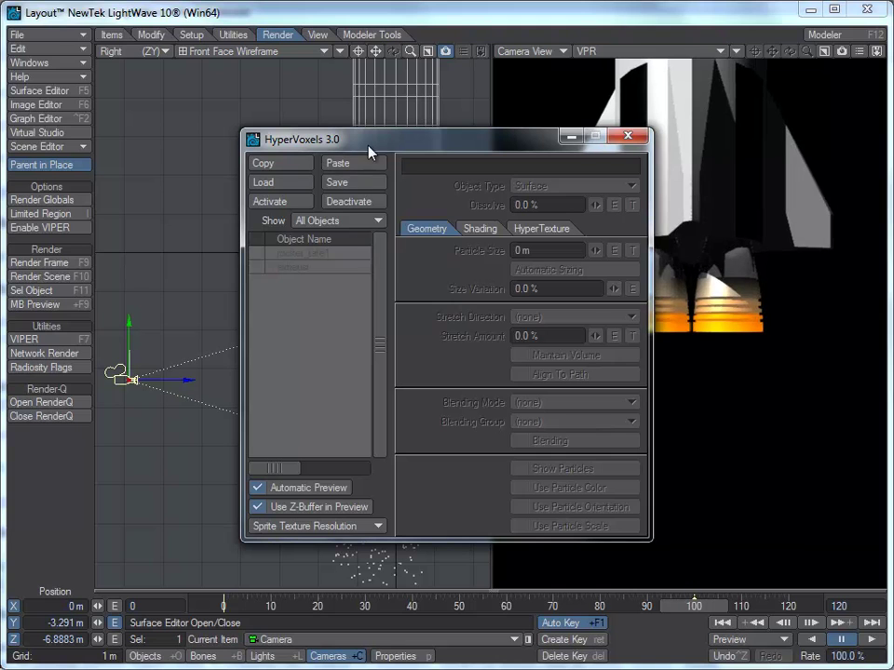
left_click_drag(380, 146, 354, 145)
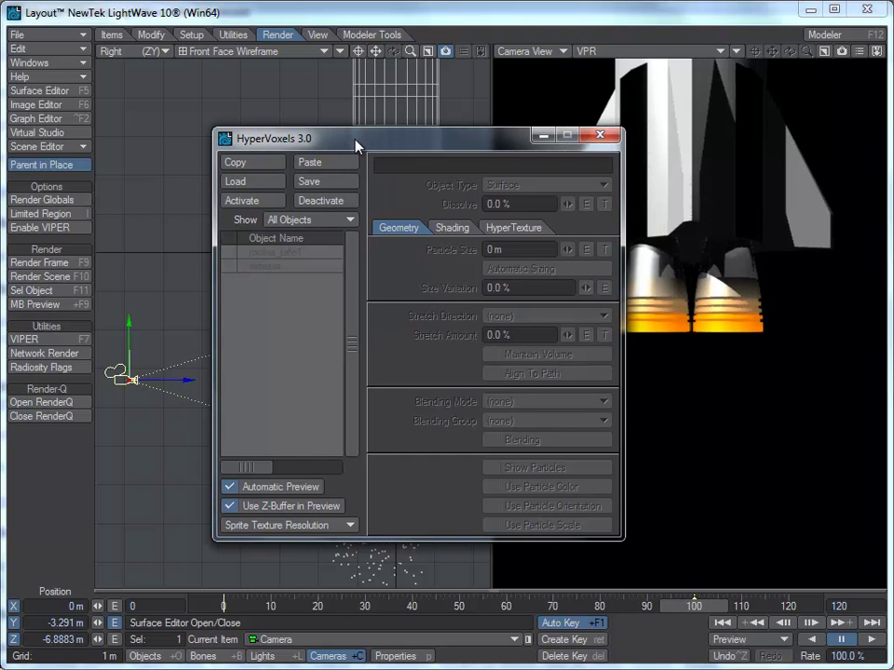
double_click(276, 268)
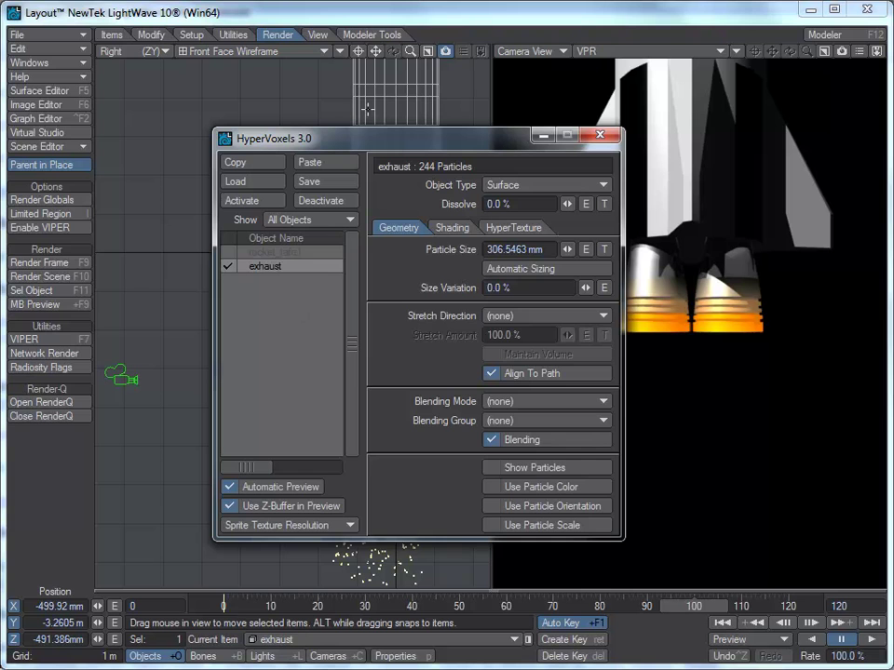
left_click_drag(433, 146, 350, 111)
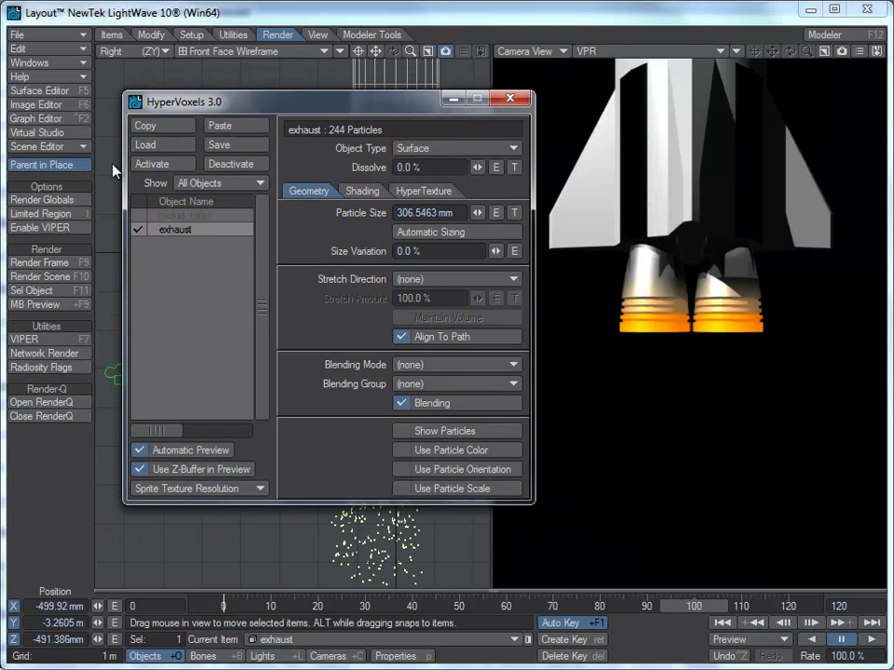
Enable VIPER, render a HyperVoxels preview of the exhaust and arrange both windows side by side
left_click(54, 341)
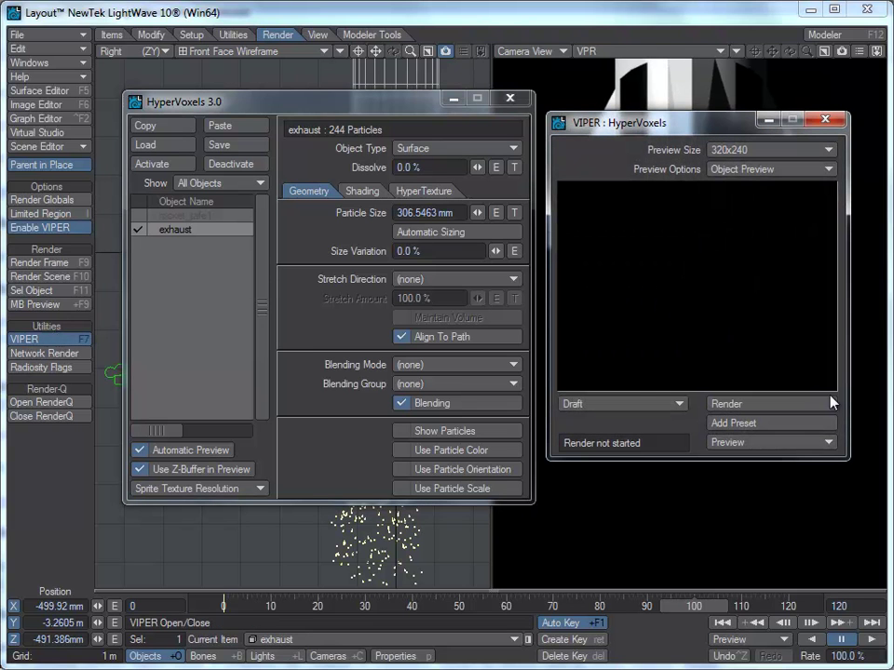
left_click(764, 406)
left_click_drag(416, 111, 365, 111)
mouse_move(632, 128)
left_mouse_down()
mouse_move(689, 131)
mouse_move(767, 218)
mouse_move(692, 213)
mouse_move(598, 177)
mouse_move(772, 231)
mouse_move(613, 156)
mouse_move(616, 137)
left_mouse_up()
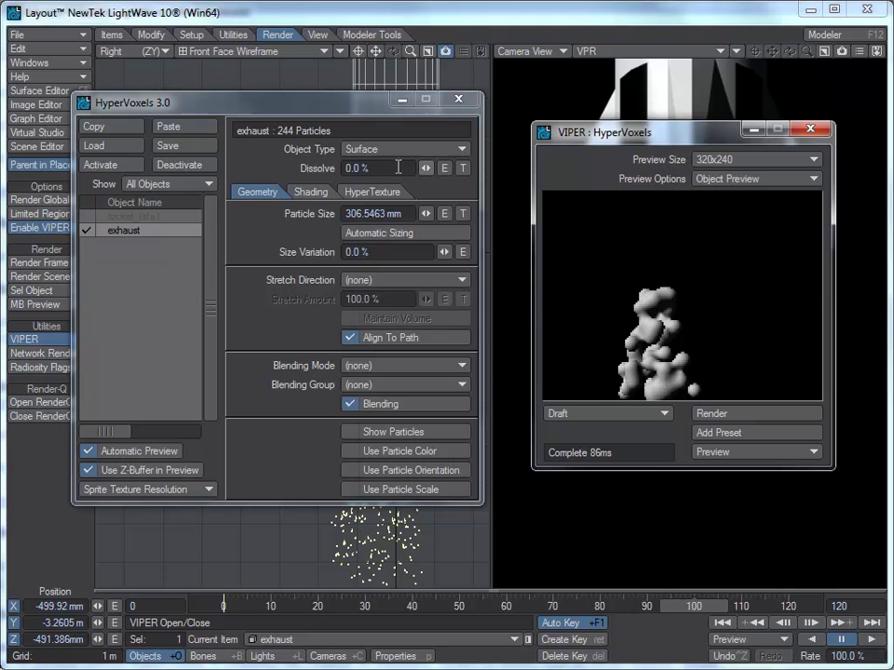
Open the preset shelf for the exhaust HyperVoxels and switch to the Fire&Smoke library
left_click(70, 62)
left_click(73, 49)
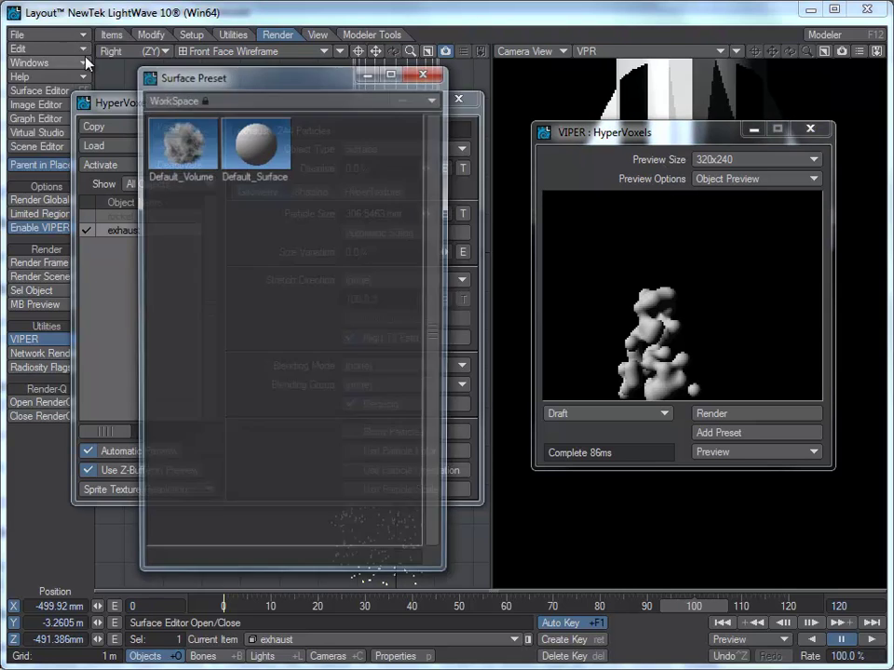
left_click(433, 102)
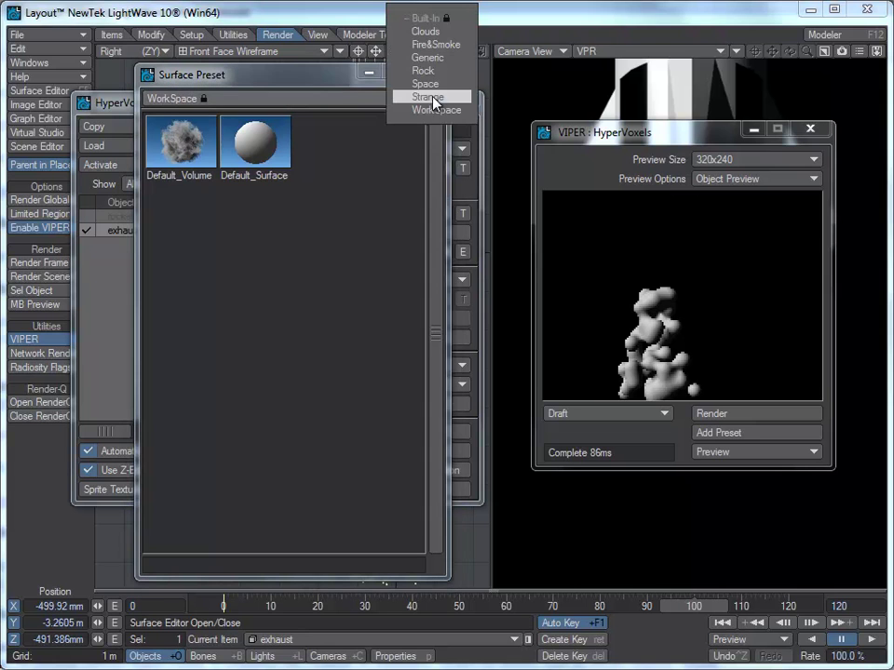
left_click(428, 41)
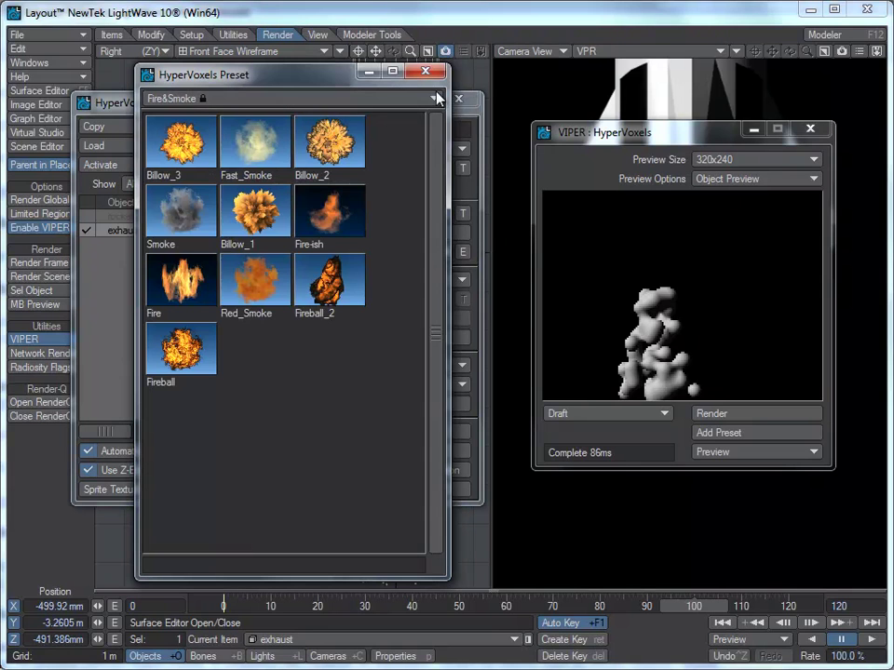
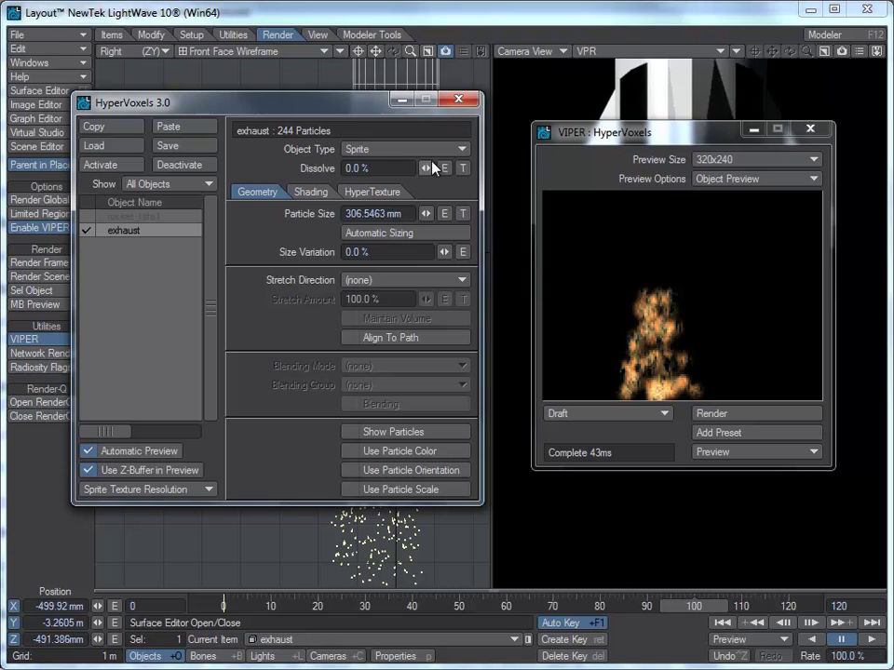
Try a particle size of 500 mm for the exhaust HyperVoxels
left_click_drag(391, 213, 324, 216)
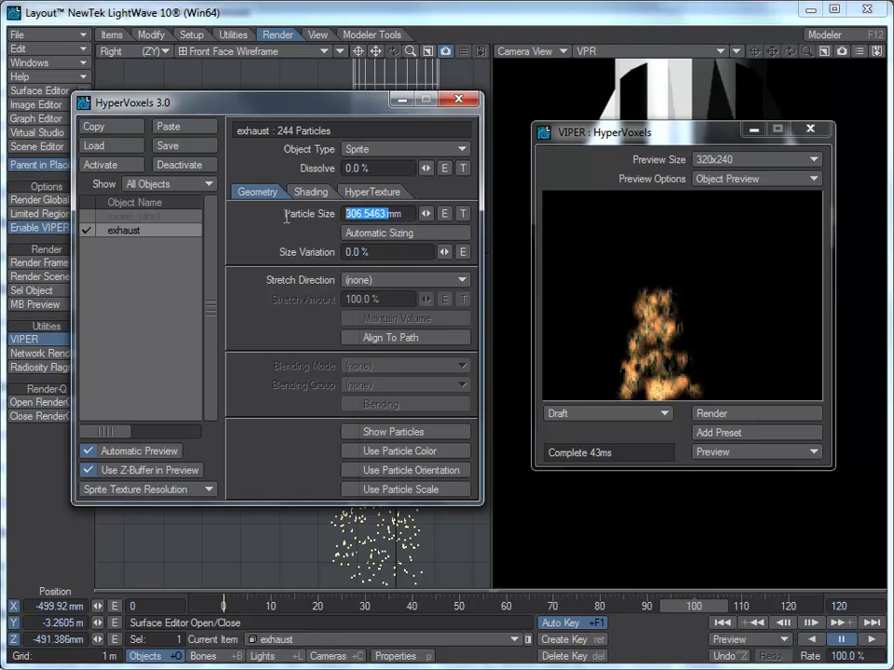
type("500um")
key("Tab")
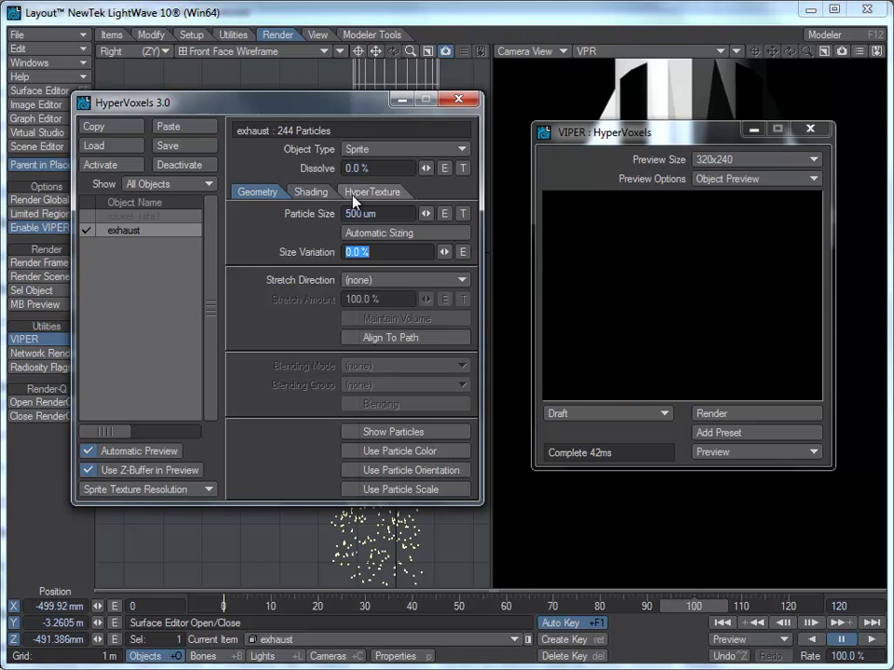
left_click(395, 215)
type(".5")
key("Tab")
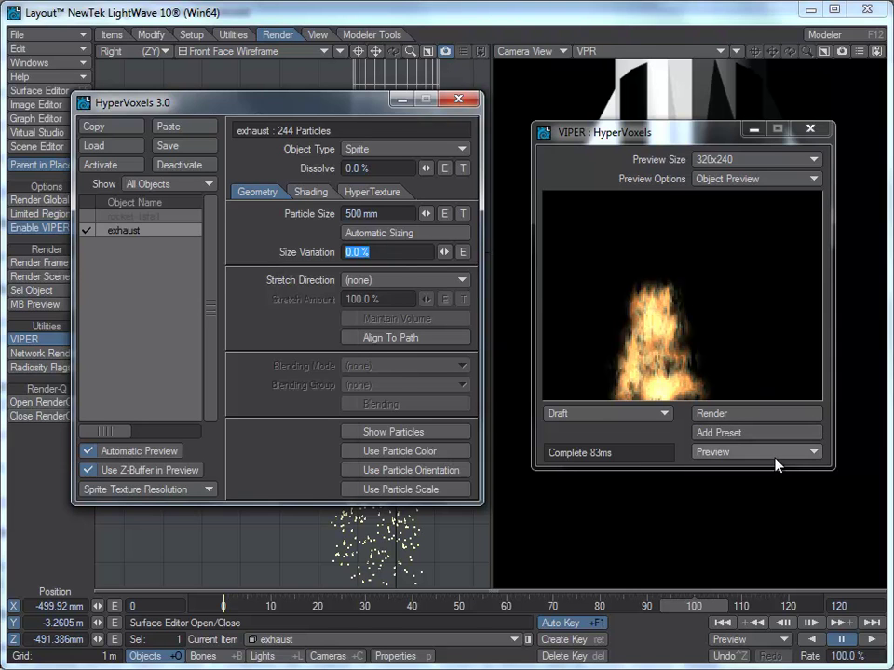
Set the particle size of the exhaust HyperVoxels to 600 mm
left_click(382, 213)
key("BackSpace")
type("600")
key("Tab")
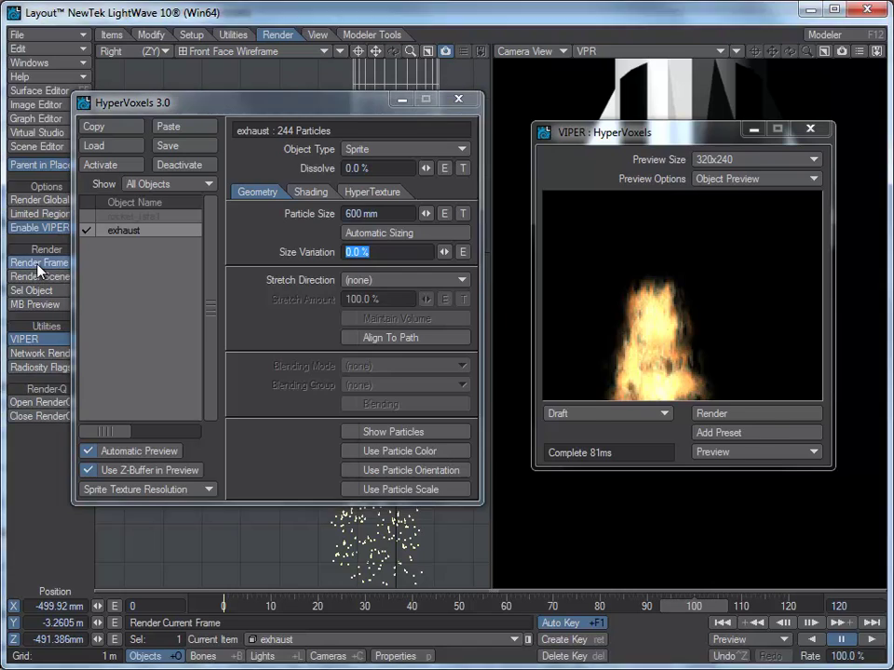
Render the current frame, check the flame against the engine nozzle and close the rendered image
left_click(37, 267)
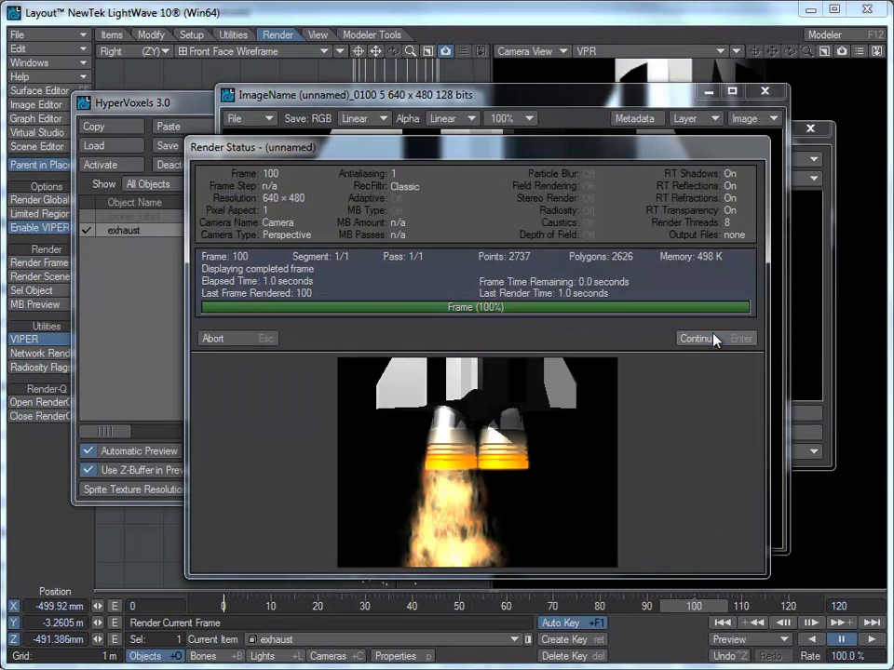
left_click(713, 341)
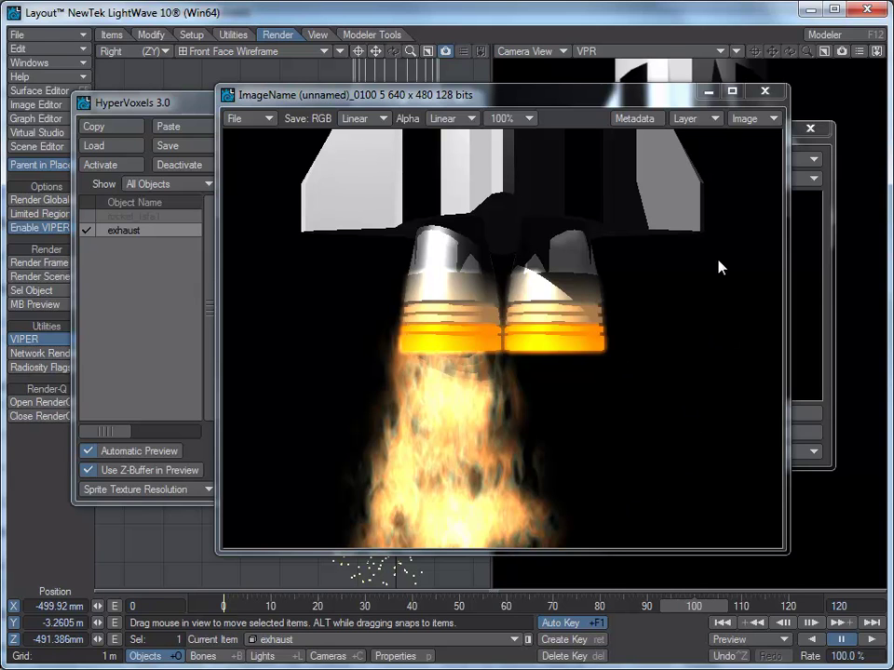
left_click(767, 92)
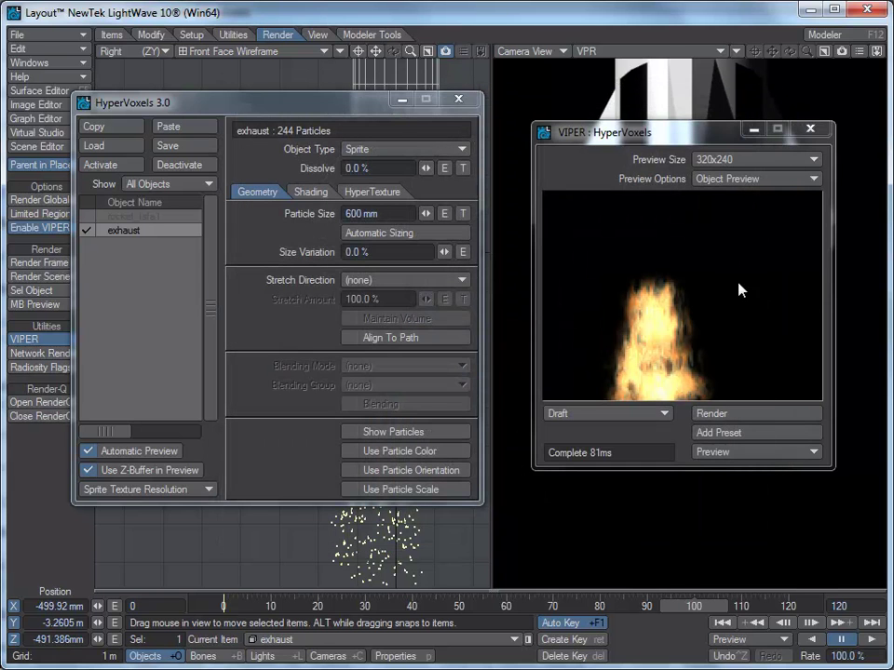
Close the HyperVoxels settings, open the exhaust object's properties and bring up its FX Emitter settings
left_click(352, 215)
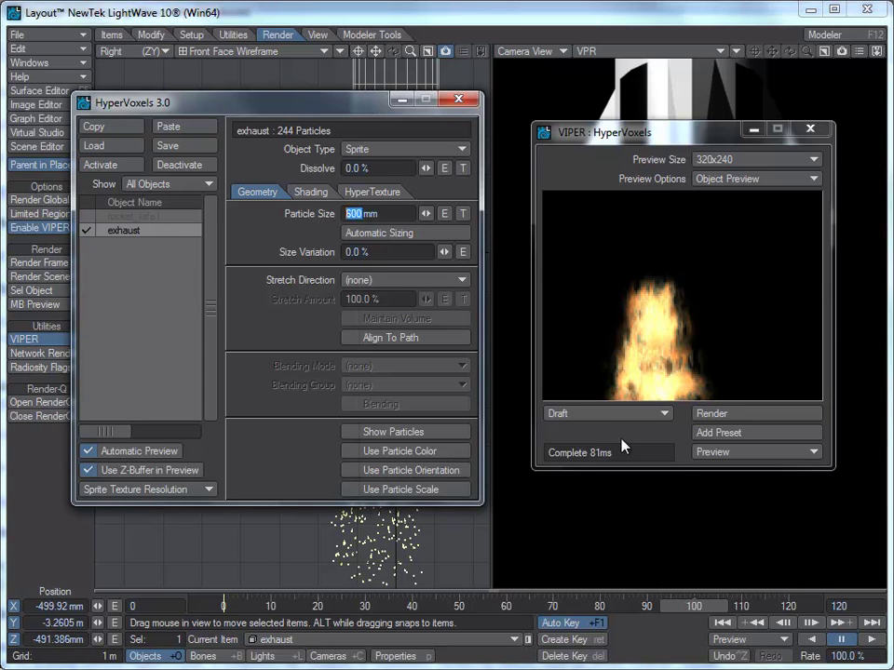
left_click(391, 213)
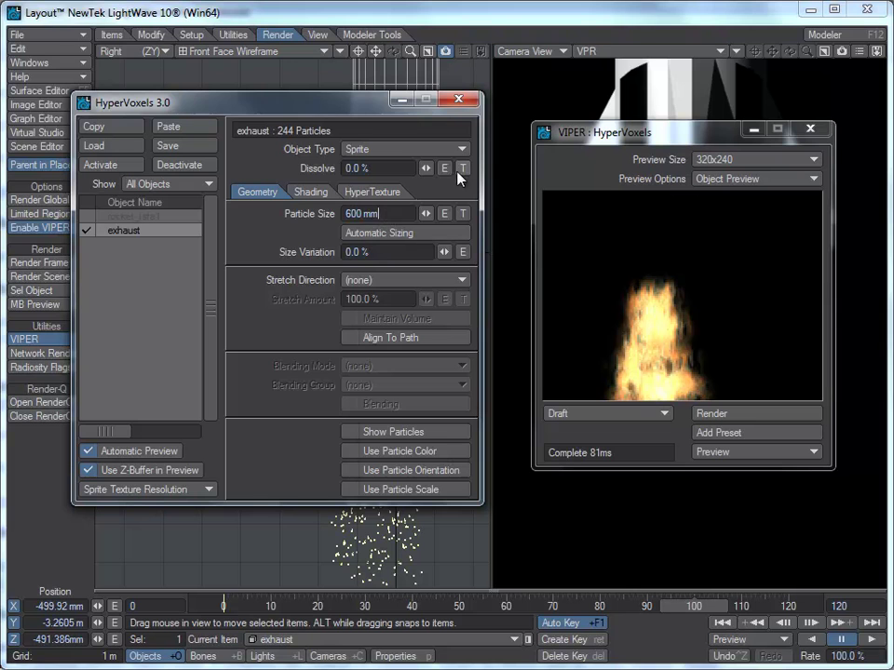
left_click(458, 98)
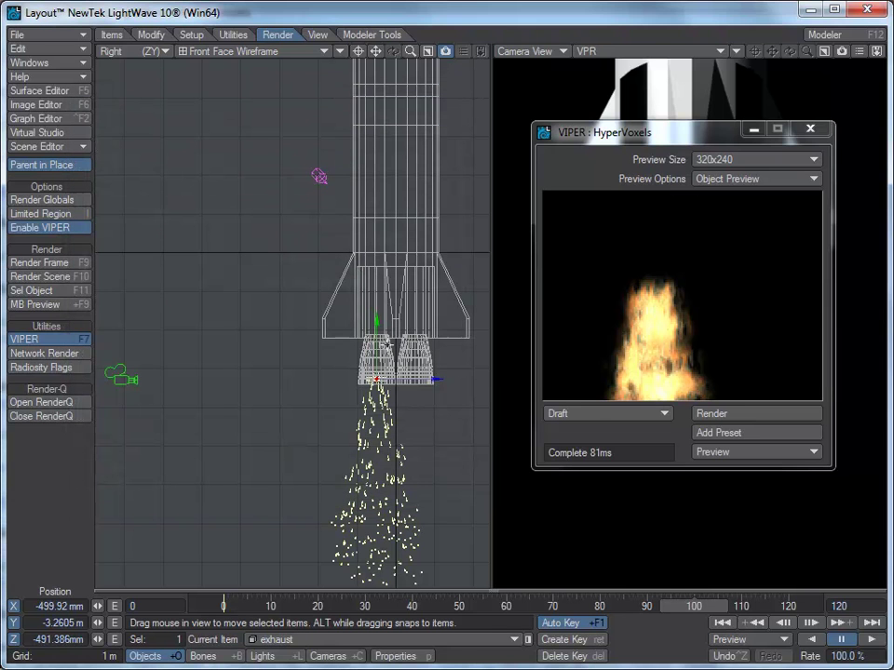
key("p")
left_click_drag(387, 80, 178, 56)
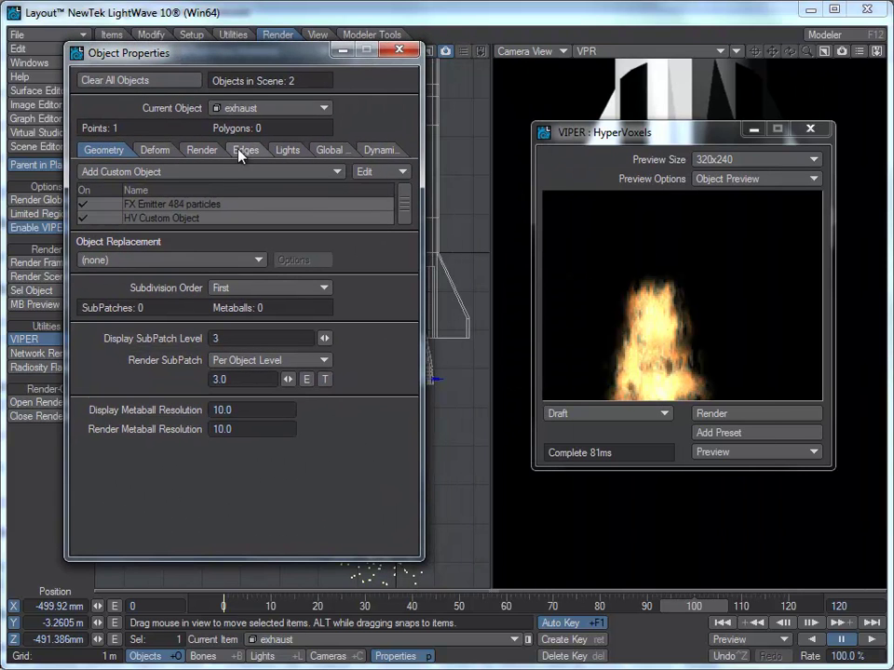
double_click(209, 204)
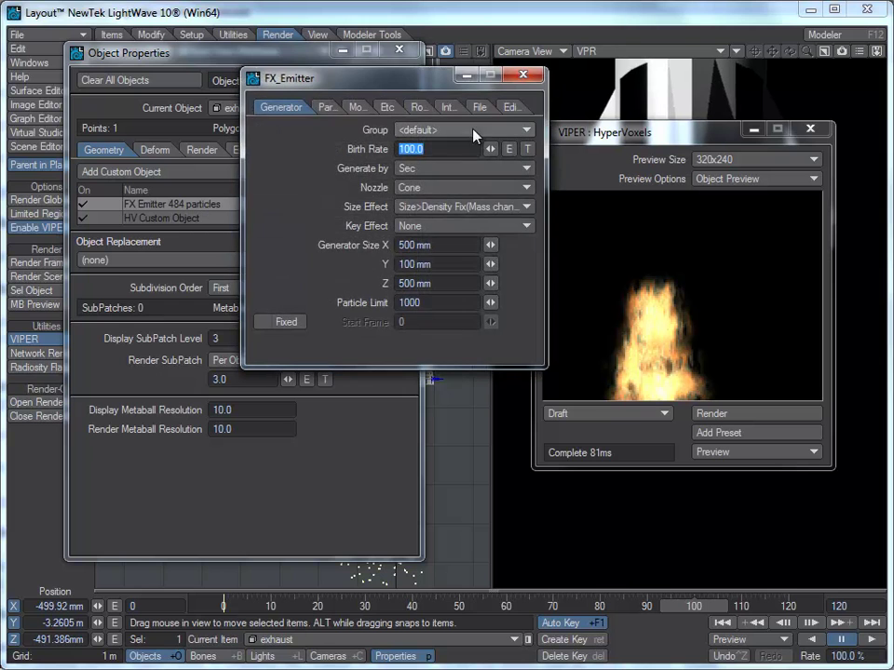
left_click_drag(411, 81, 299, 152)
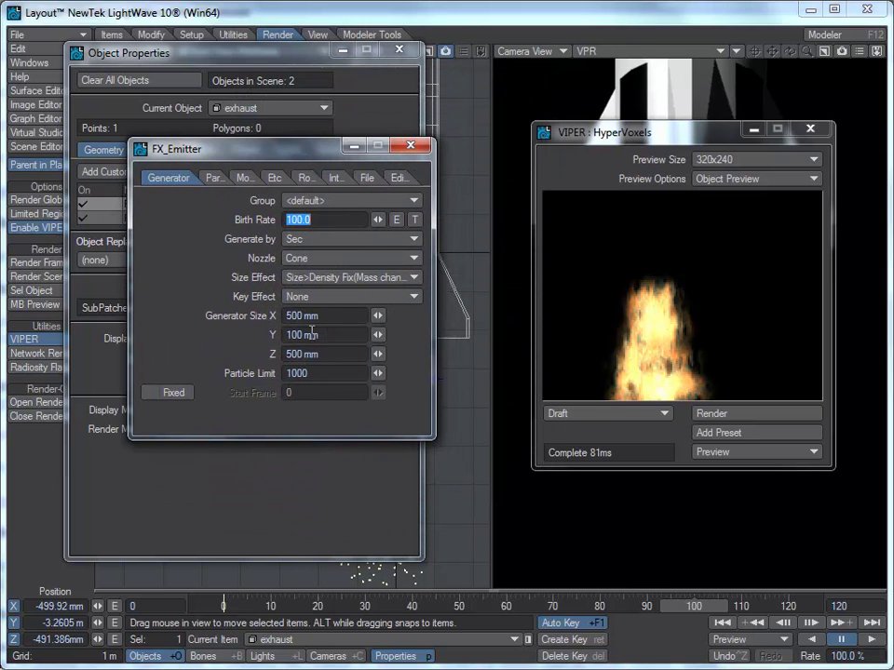
Set the exhaust emitter's generator size X to 450 mm
left_click(347, 315)
type(".15")
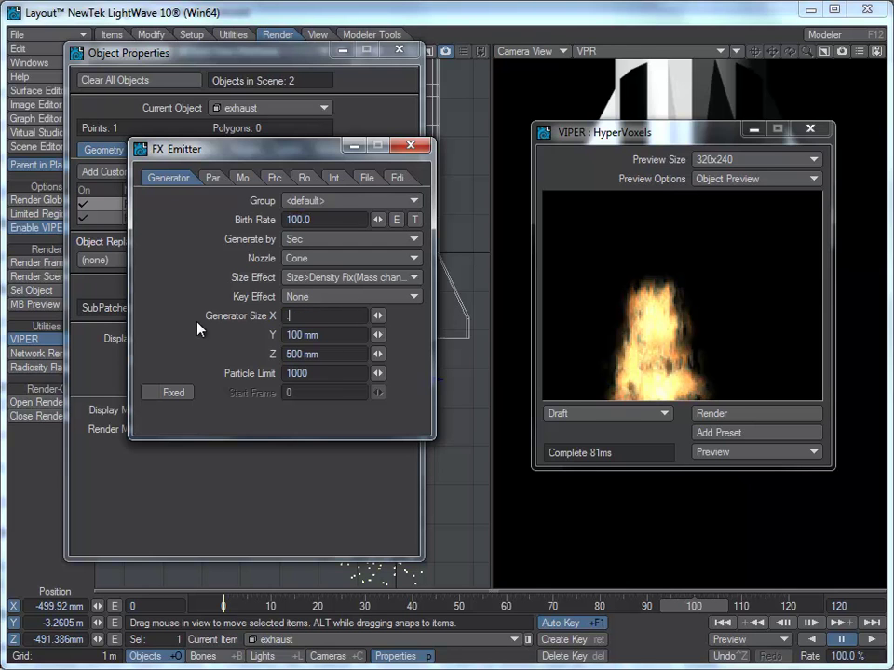
key("BackSpace")
key("BackSpace")
key("BackSpace")
type(".45")
key("Tab")
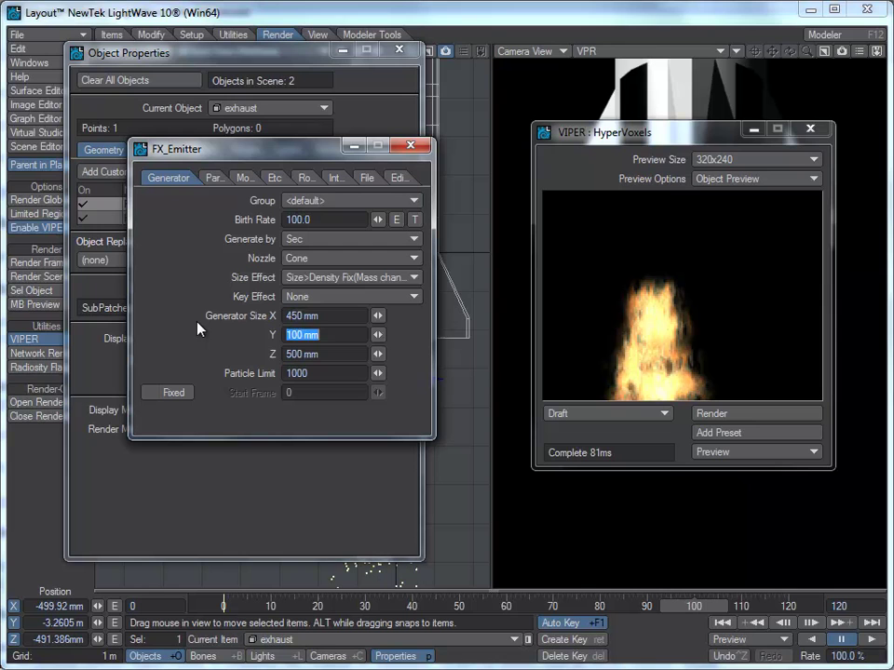
Set the emitter's generator size Z to 450 mm, close its settings and re-render the VIPER preview
key("Tab")
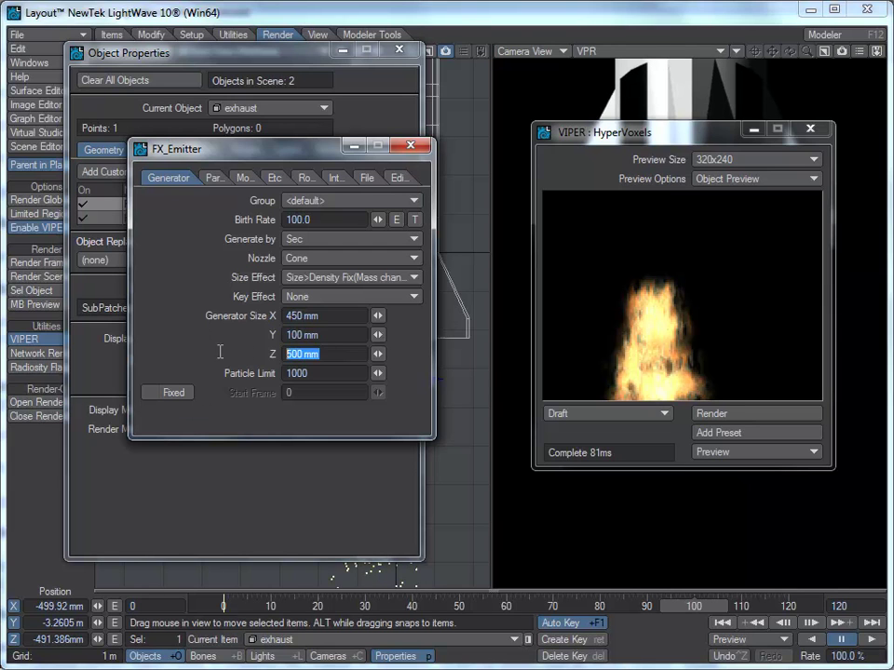
type(".1")
key("BackSpace")
type("45")
left_click(329, 373)
left_click(411, 145)
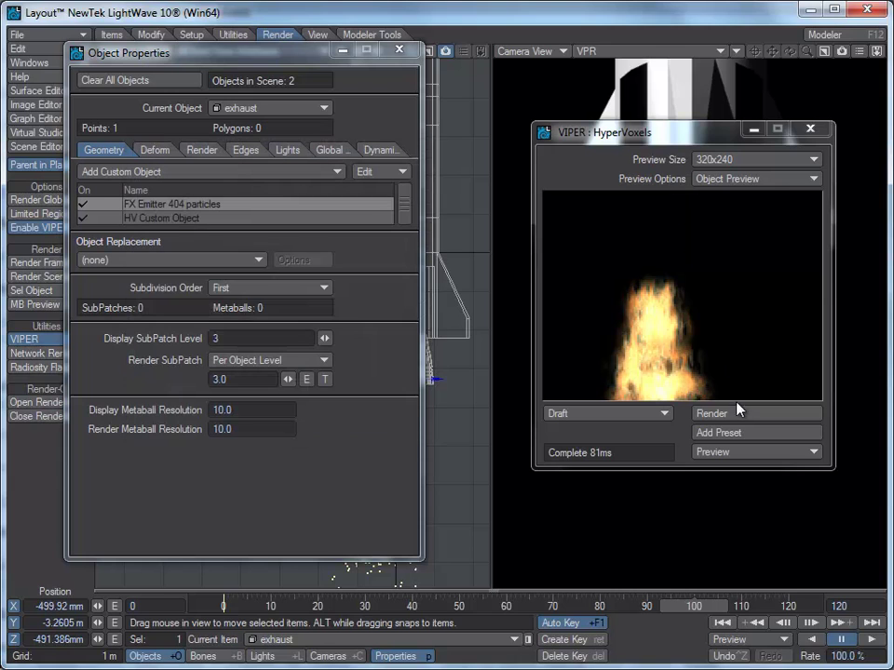
left_click(739, 411)
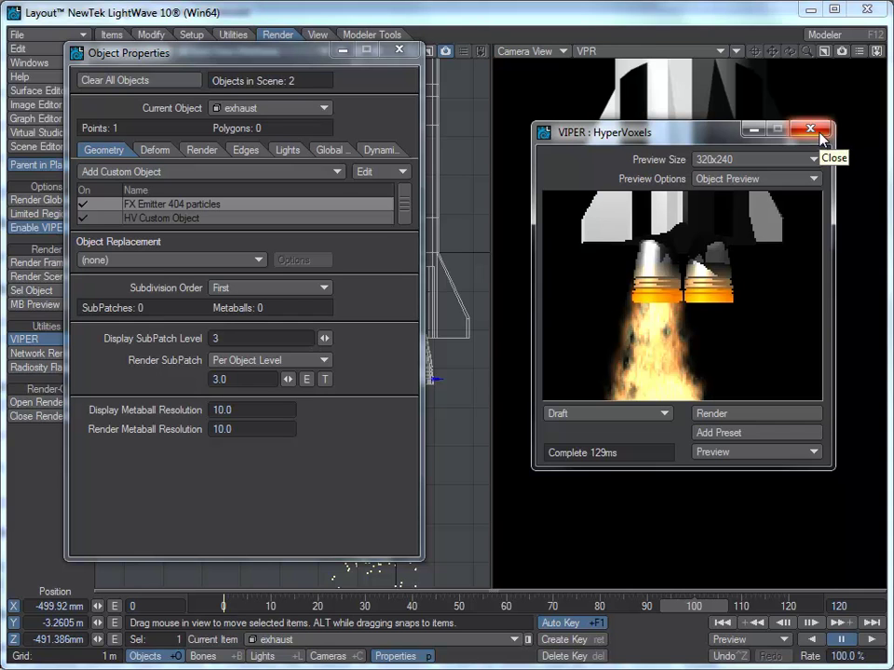
Make a VIPER animation preview of the exhaust flame, play it back, and close VIPER and the object's properties
left_click(798, 453)
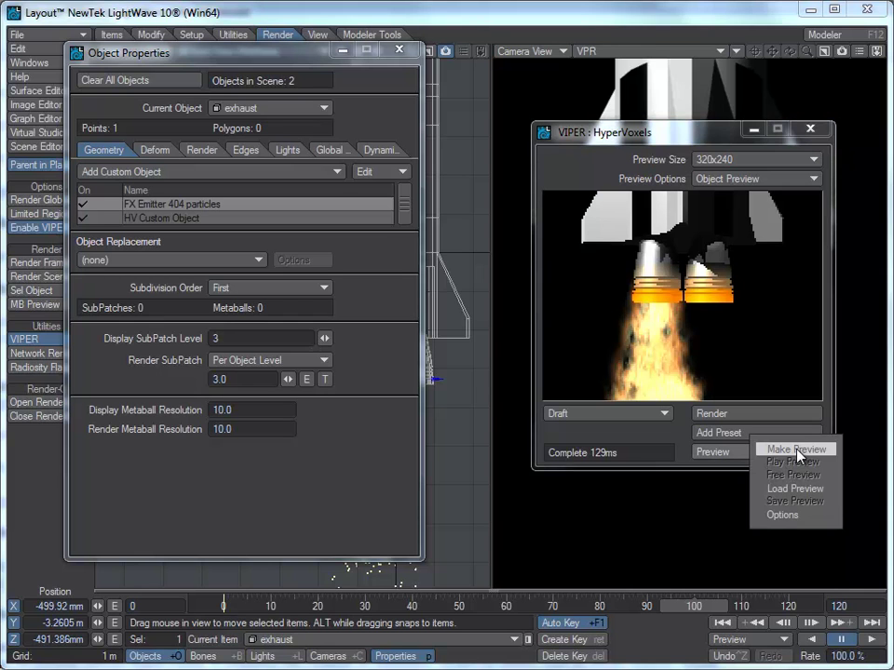
left_click(798, 454)
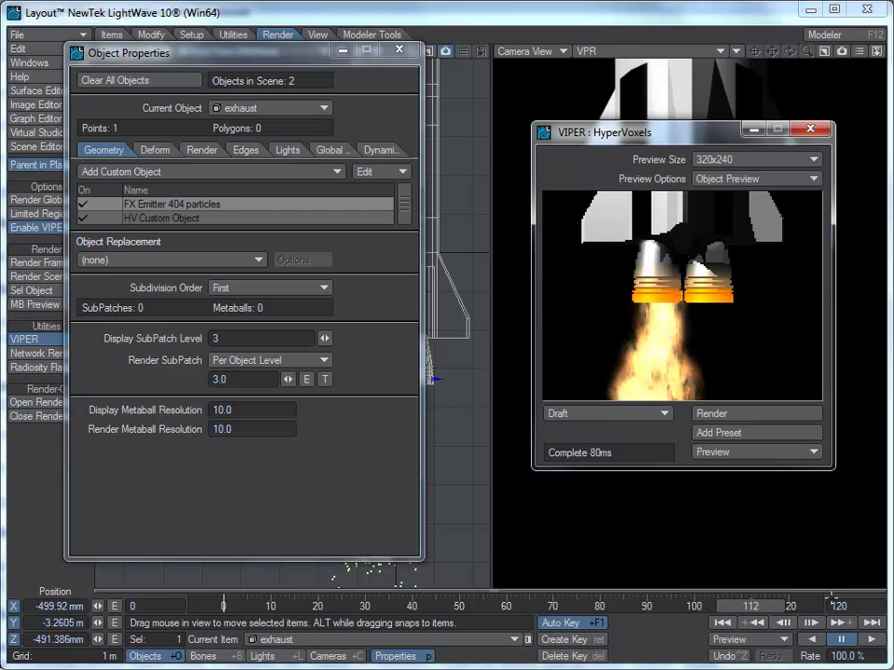
left_click(765, 415)
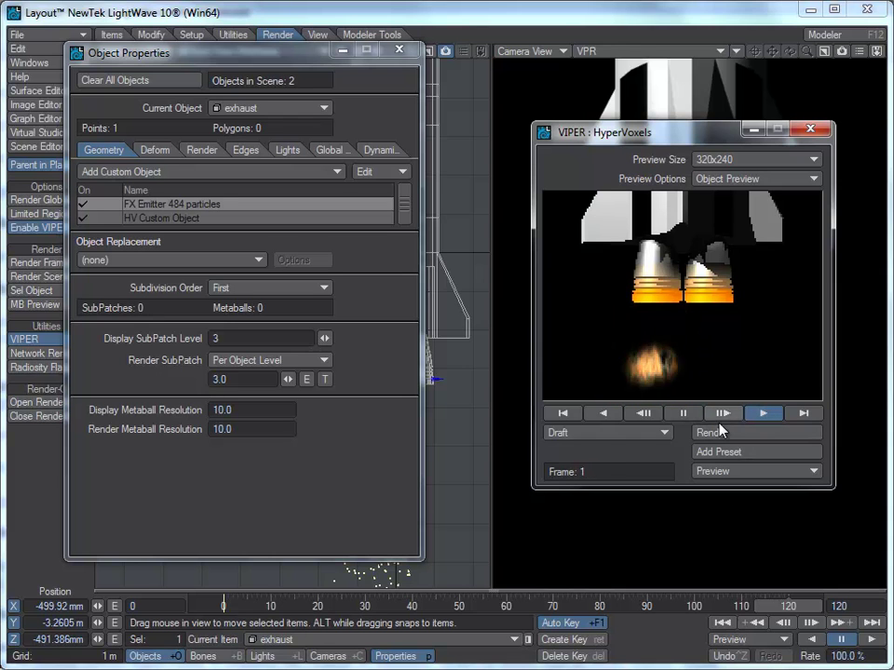
left_click(810, 131)
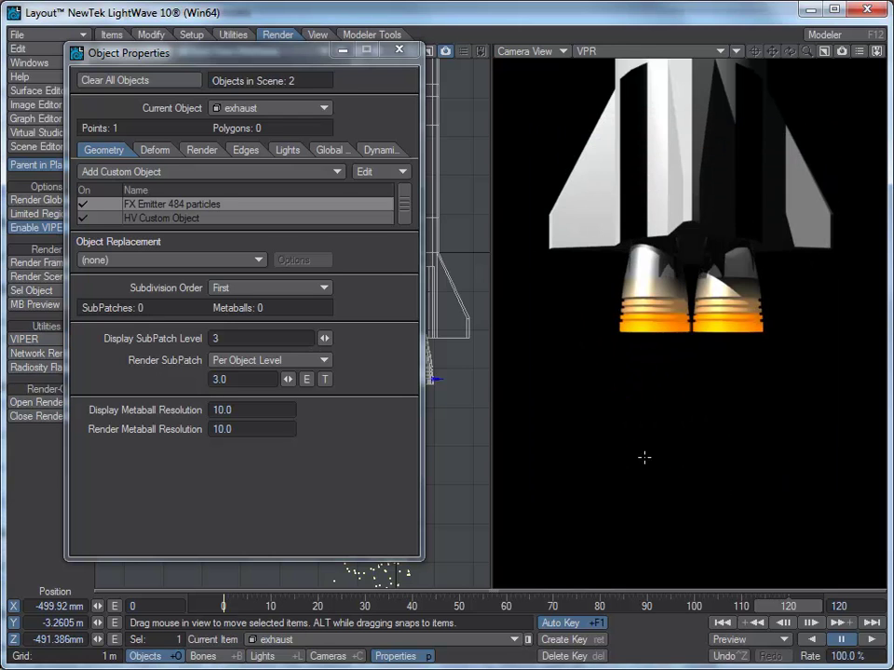
left_click(399, 49)
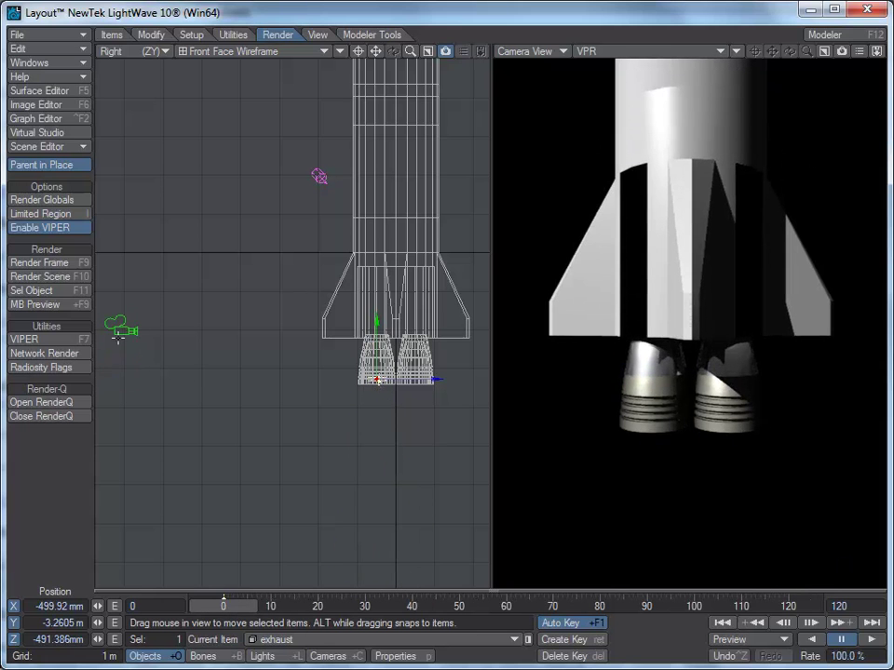
Delete the camera's motion key at frame 100, and at frame 0 lower the camera to about Y -2.68 m and move it closer to the rocket
left_click(118, 337)
mouse_move(235, 609)
left_mouse_down()
mouse_move(298, 607)
mouse_move(221, 612)
left_mouse_up()
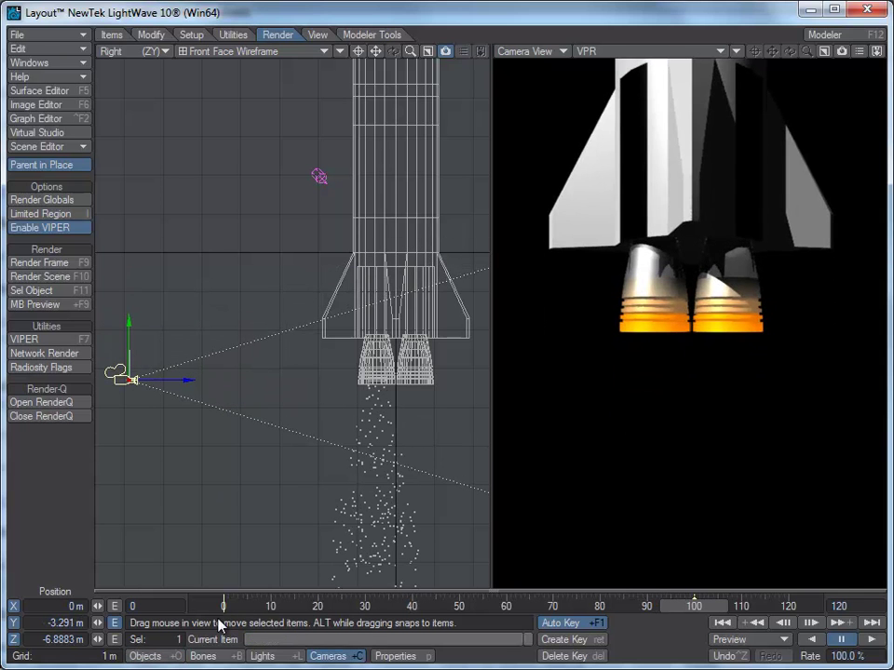
left_click(566, 656)
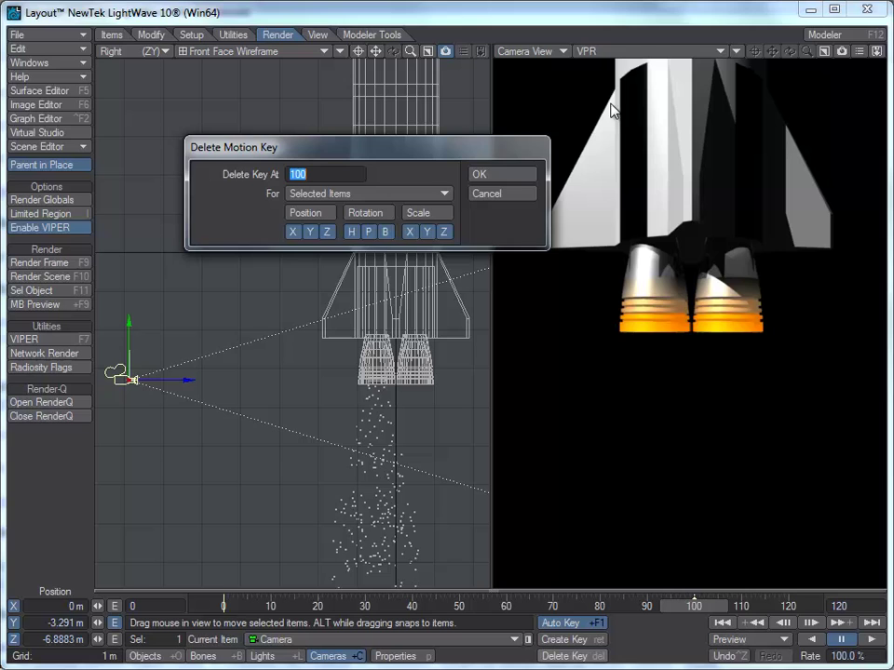
left_click(501, 172)
left_click_drag(703, 607, 224, 607)
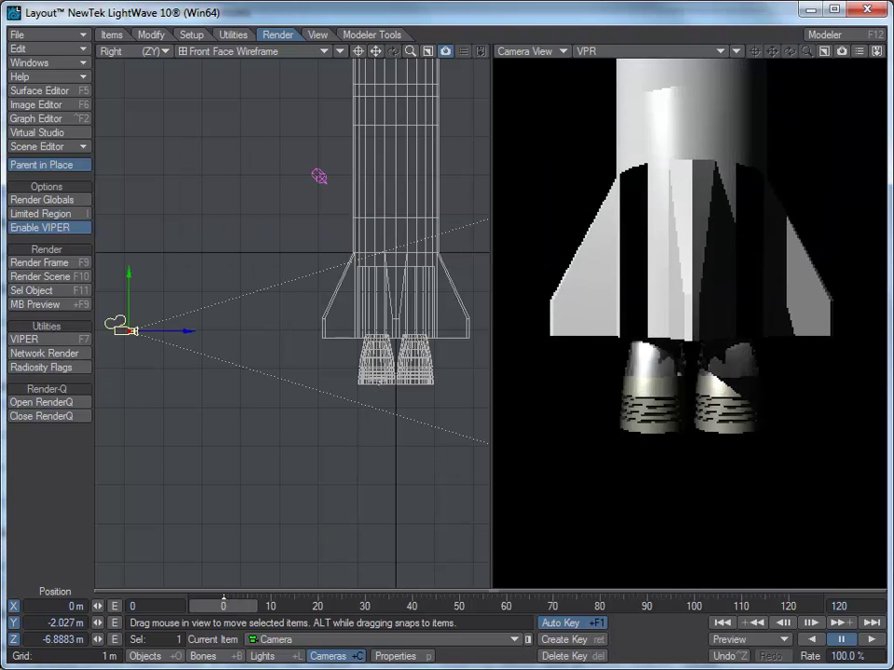
left_click_drag(129, 291, 184, 371)
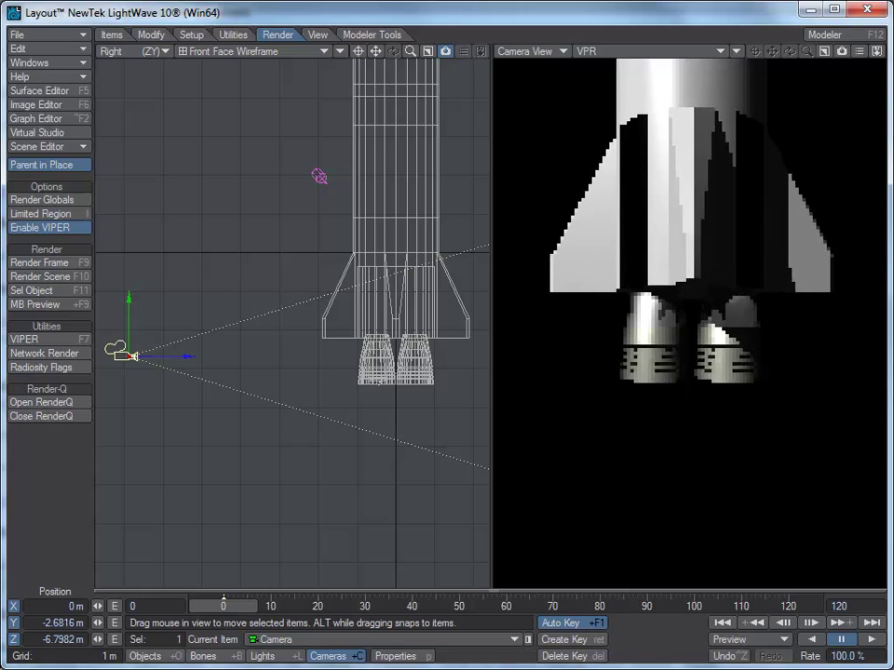
left_click_drag(126, 264, 123, 276)
Parent the exhaust object to rocket_tafe1 in its motion options
left_click(159, 658)
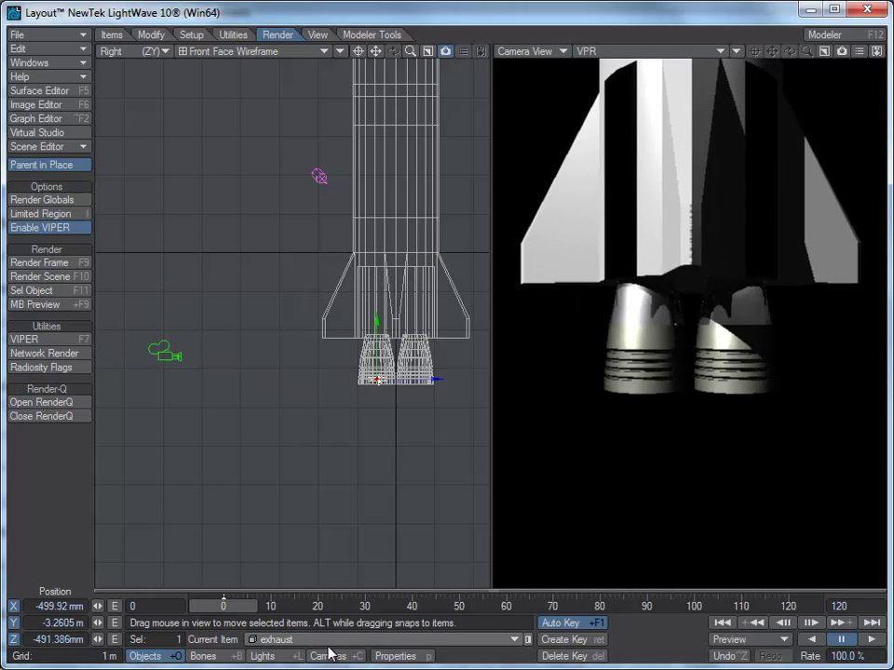
left_click(337, 642)
left_click(339, 643)
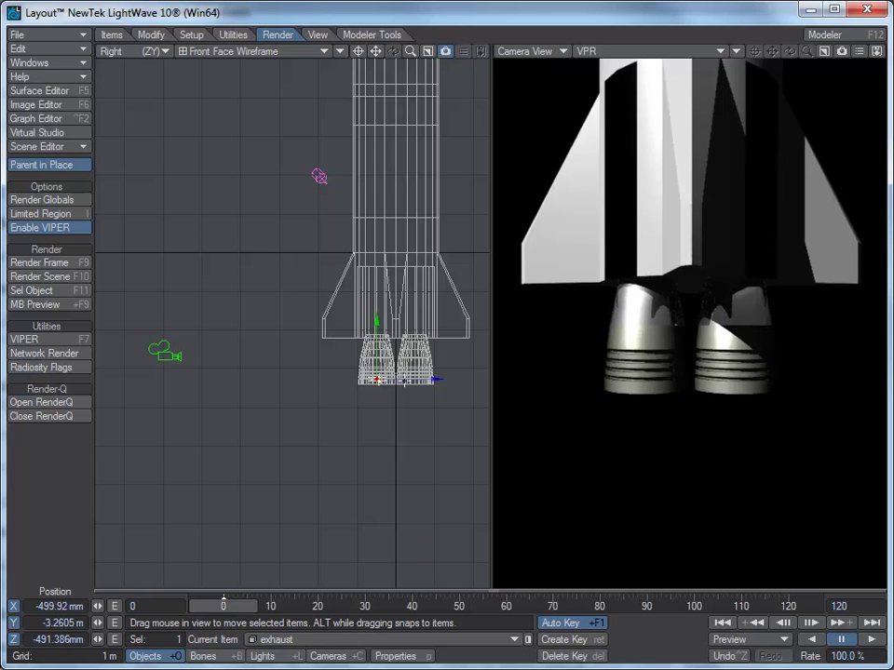
key("m")
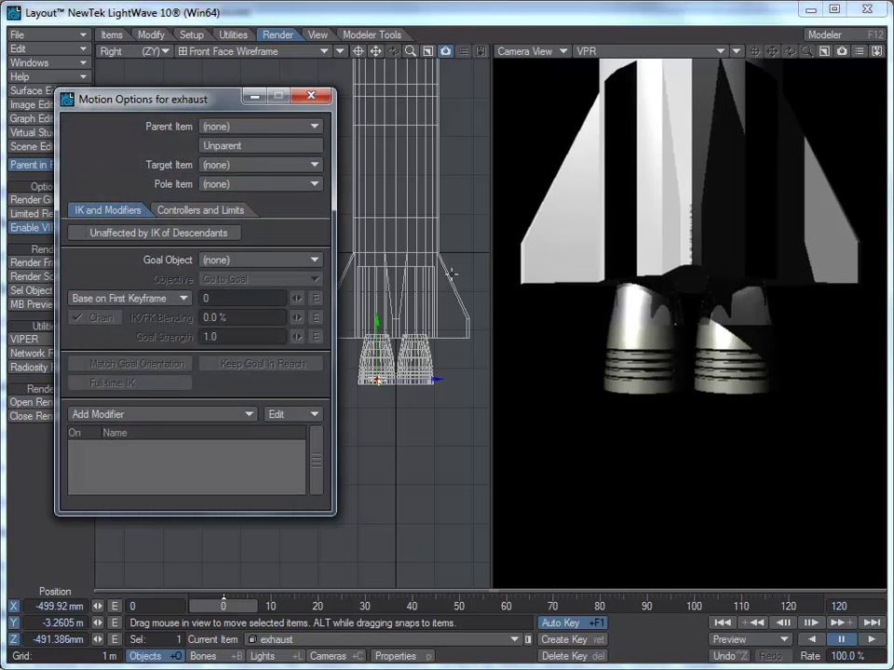
left_click(305, 127)
left_click(296, 134)
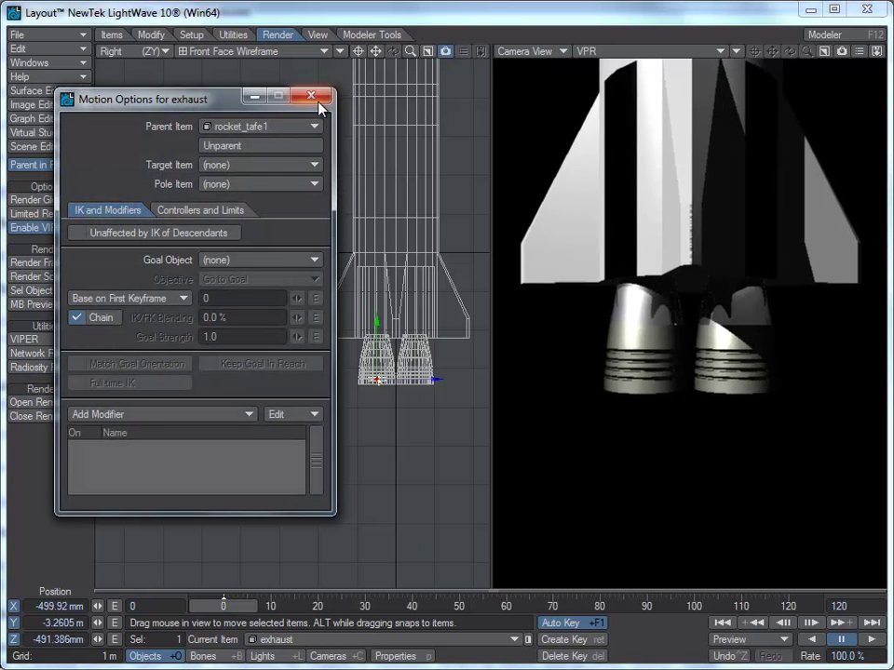
left_click(311, 95)
Play the particle animation up to frame 112, render that frame, inspect the flame and close the rendered image
key("space")
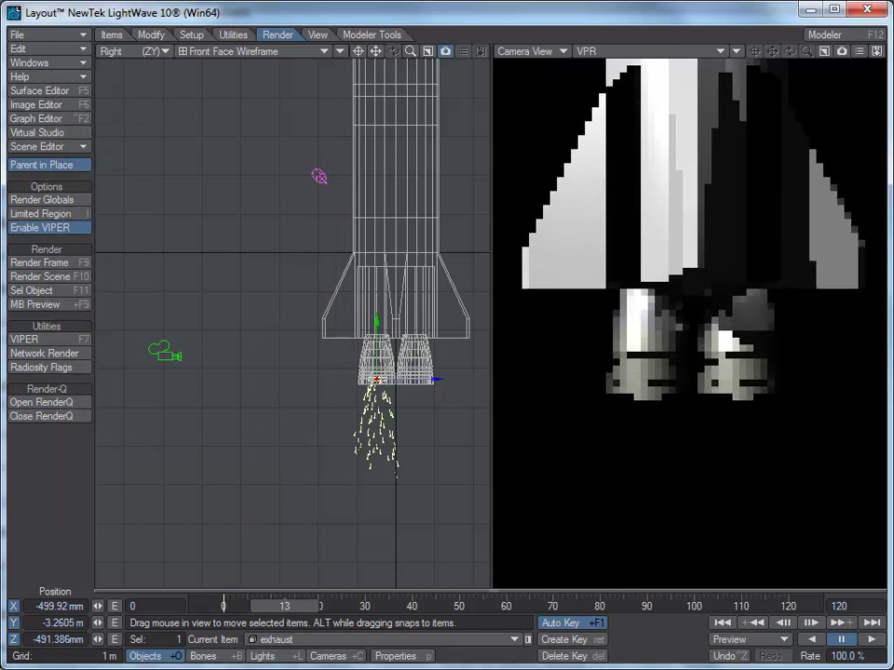
key("space")
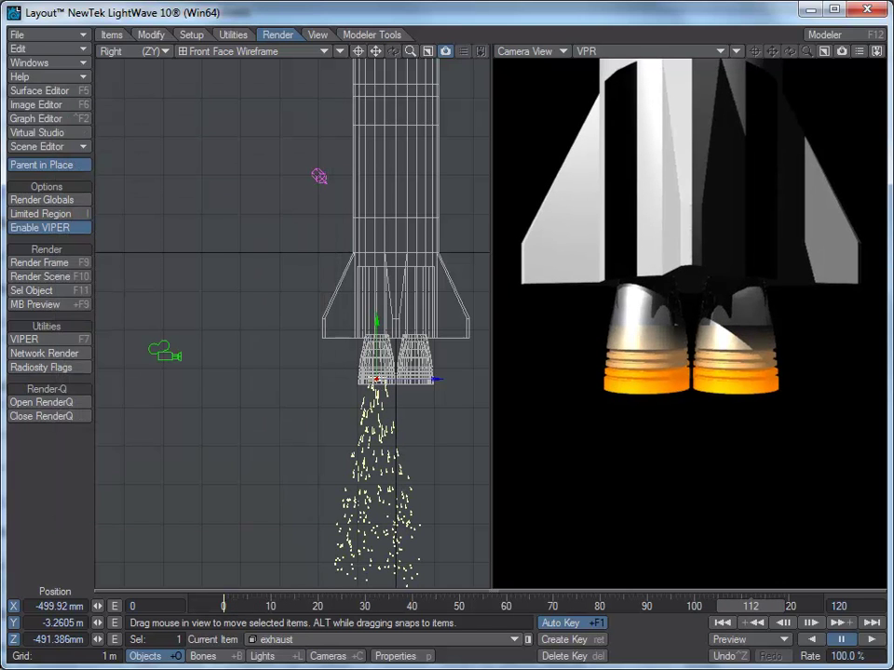
left_click(34, 264)
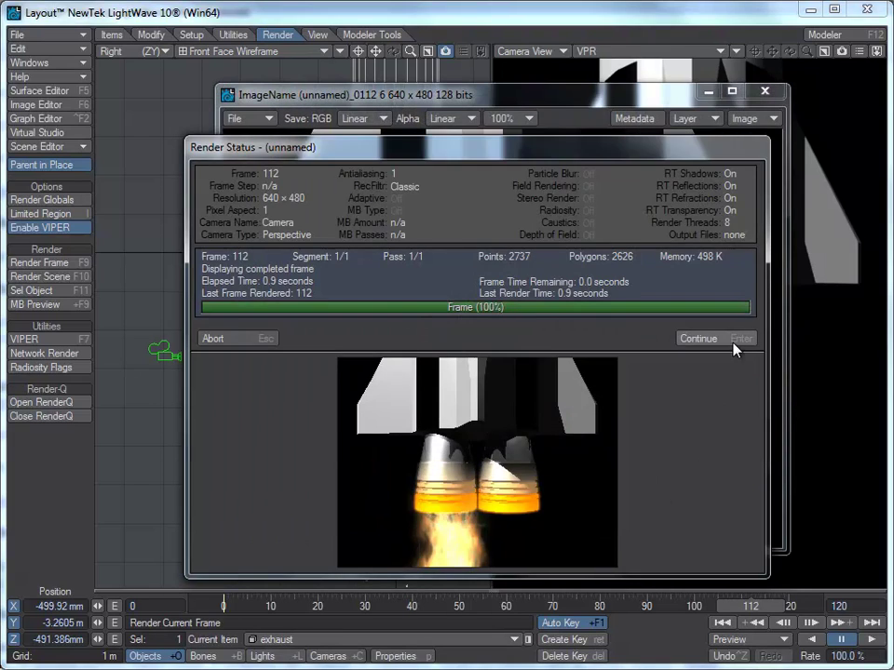
left_click(732, 341)
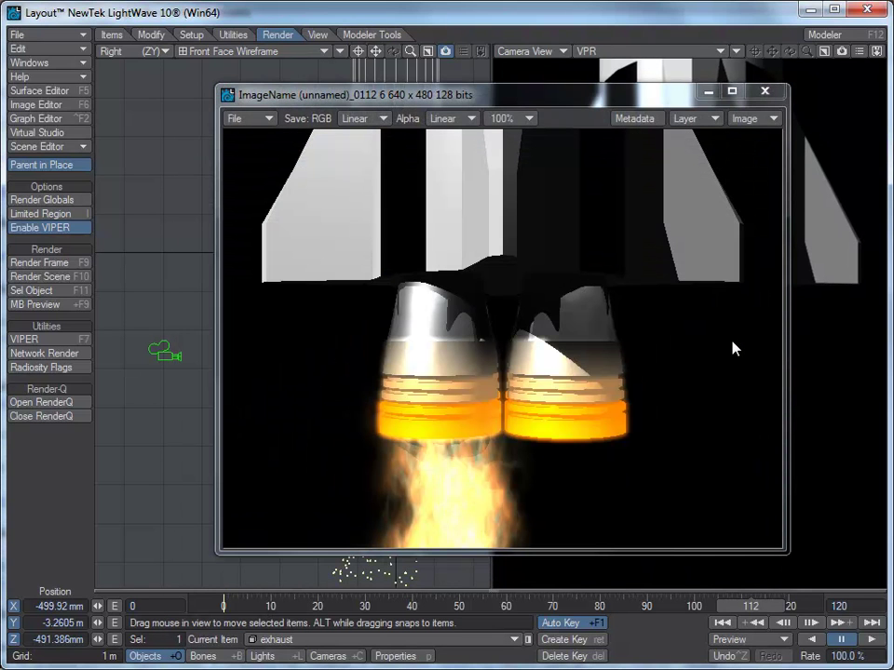
left_click(765, 91)
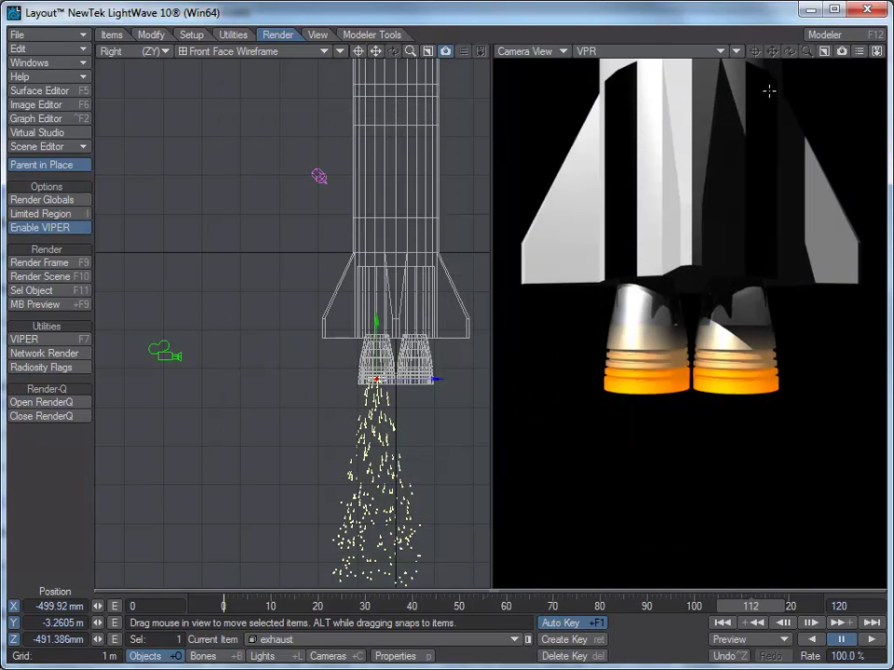
Make a new VIPER animation preview from the changed camera view, play it, stop it and close VIPER
left_click(54, 341)
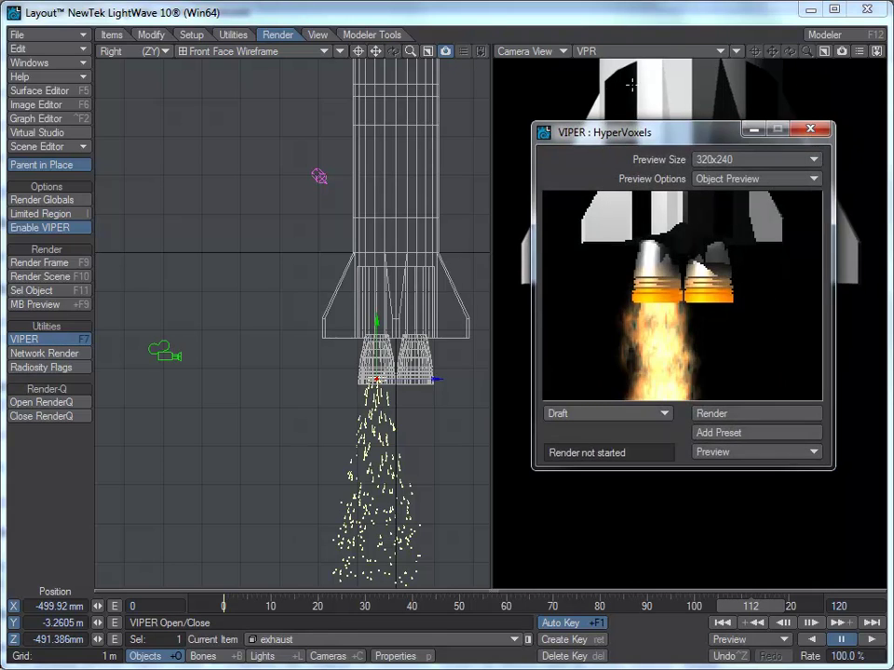
left_click_drag(654, 147, 372, 135)
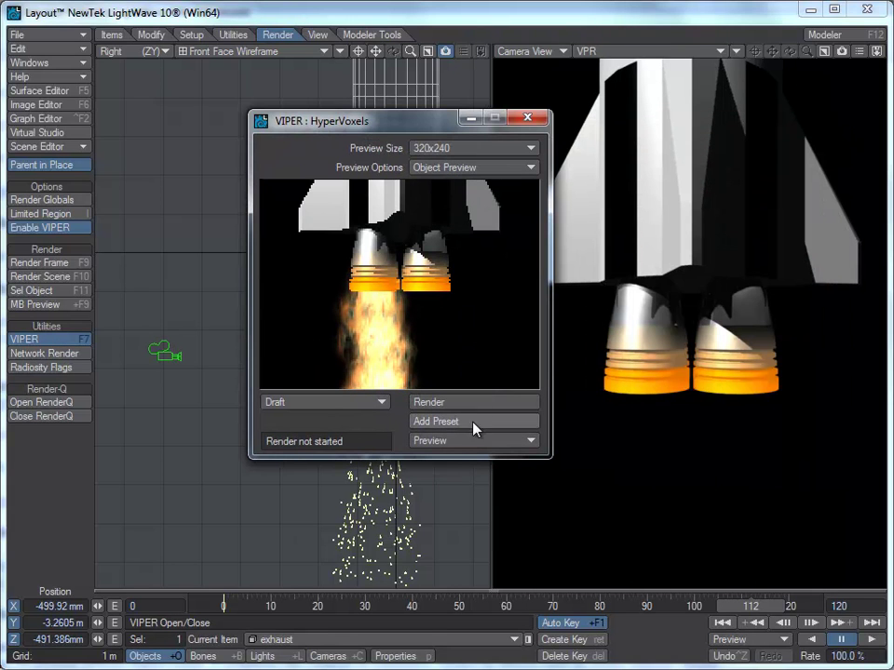
left_click(515, 443)
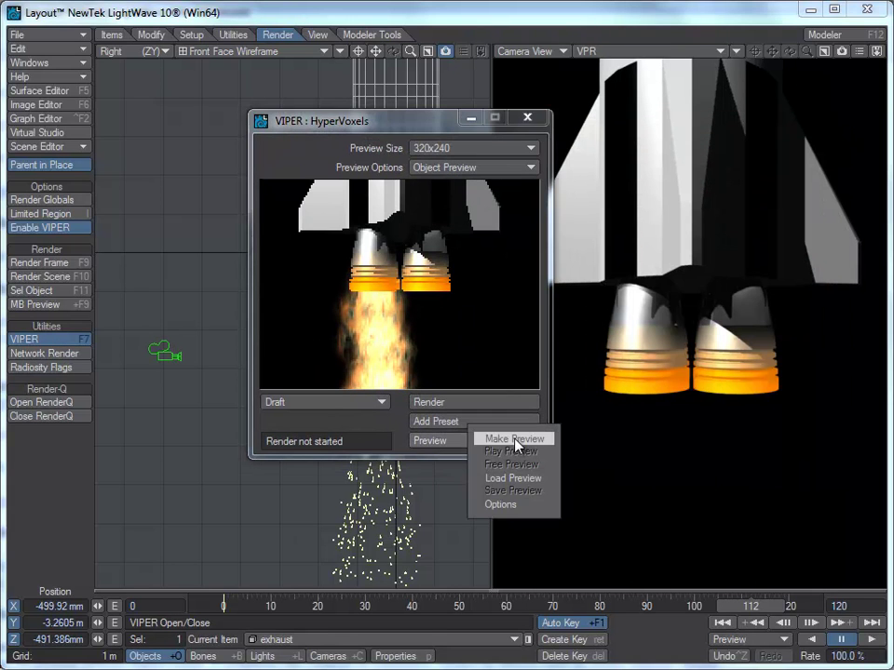
left_click(523, 437)
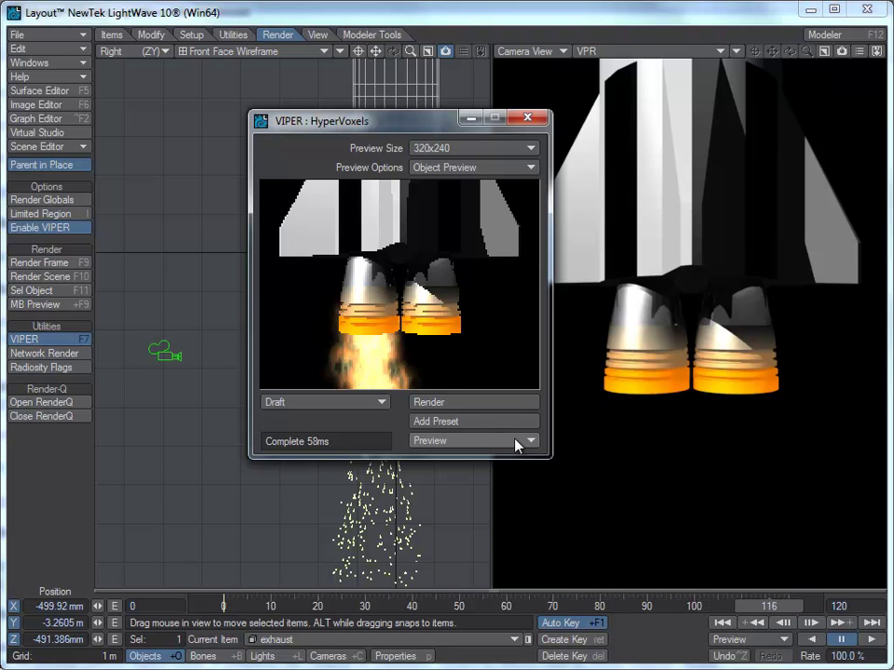
left_click(481, 401)
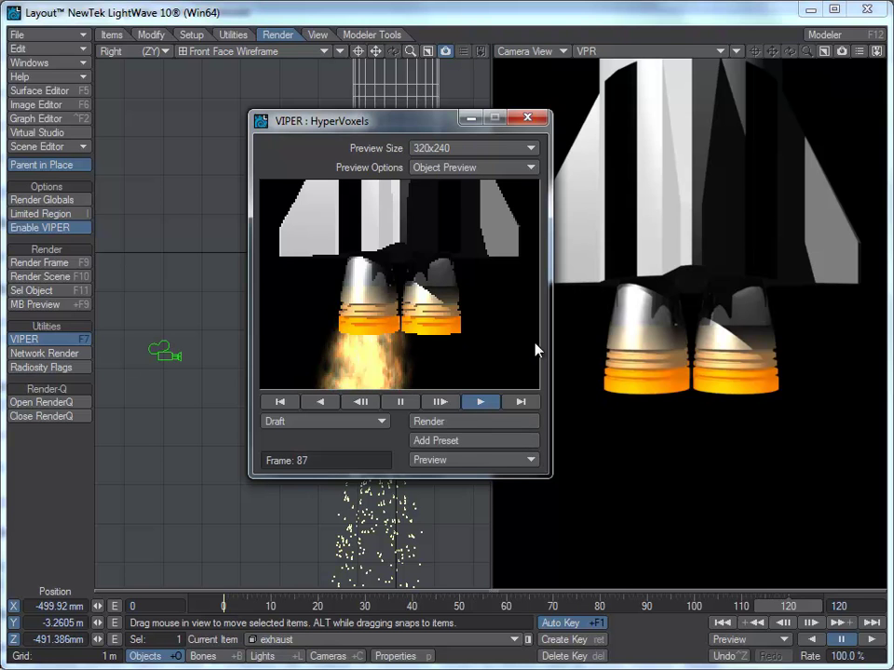
left_click(402, 403)
left_click(527, 117)
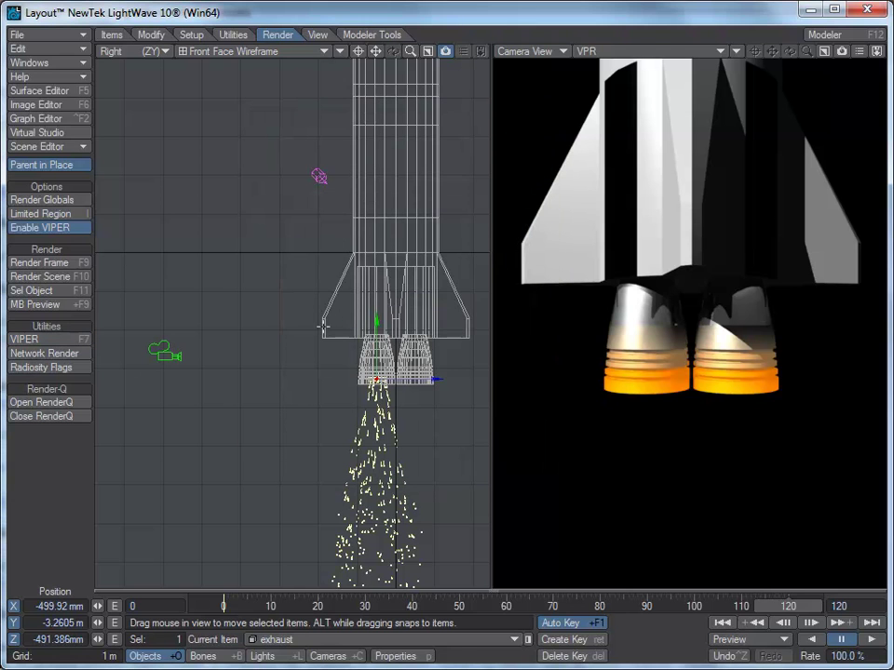
Set the exhaust HyperVoxels particle size to 500 mm and close the HyperVoxels settings
left_click(33, 63)
left_click(33, 74)
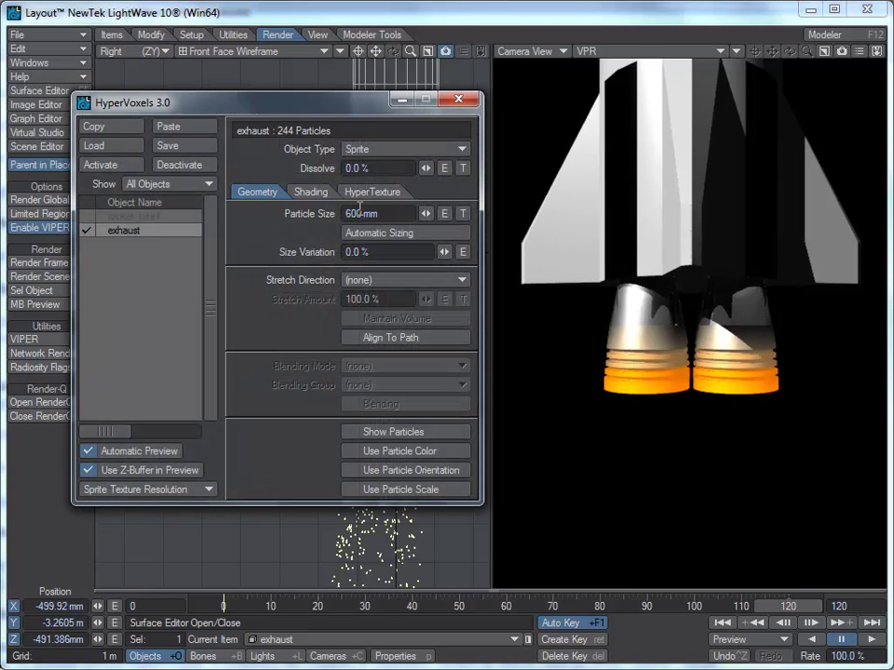
double_click(359, 214)
type("5")
key("BackSpace")
type("500")
key("Tab")
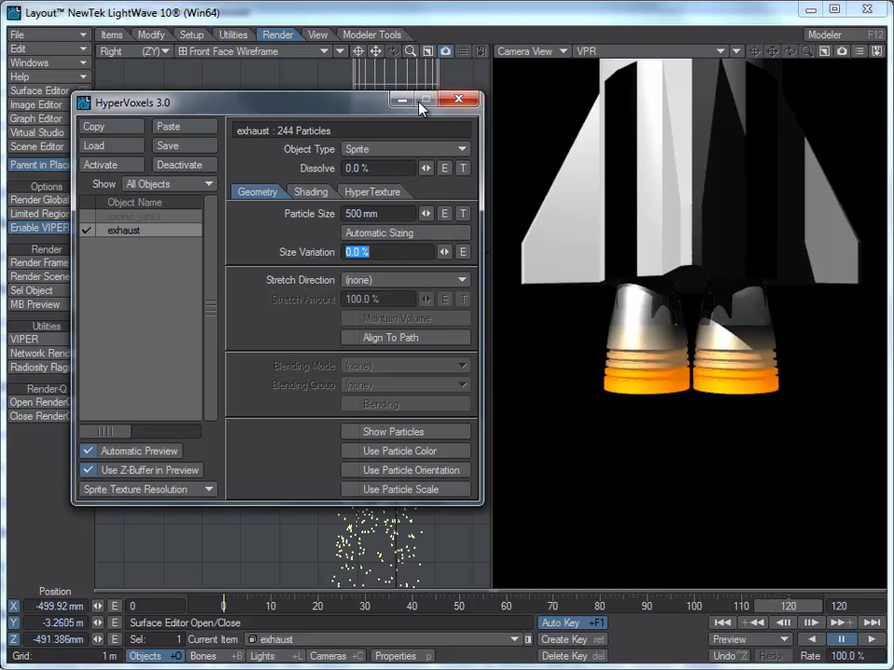
left_click_drag(347, 109, 305, 141)
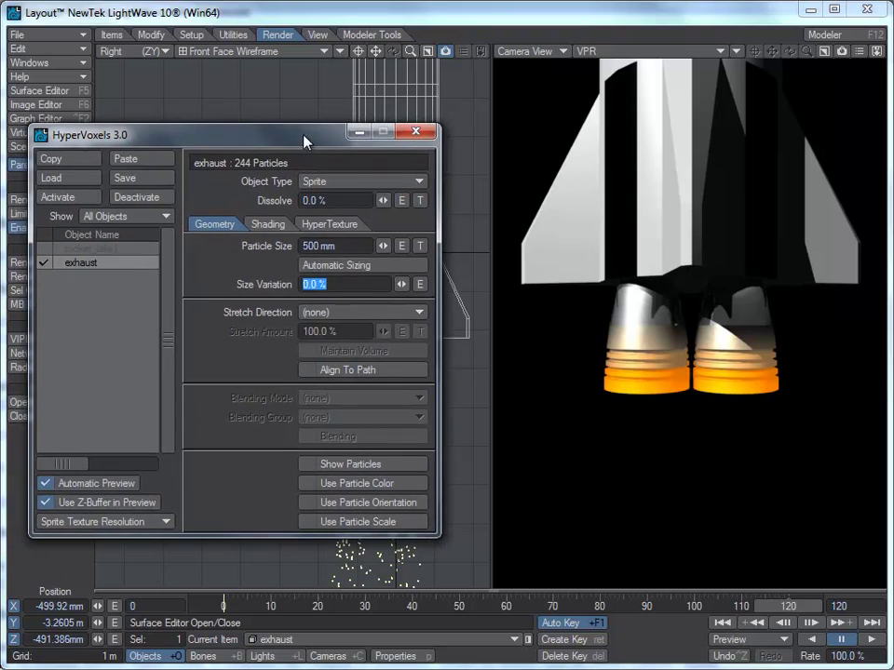
left_click(415, 131)
Render frame 120, check the flame with the smaller particles and close the rendered image
left_click(61, 267)
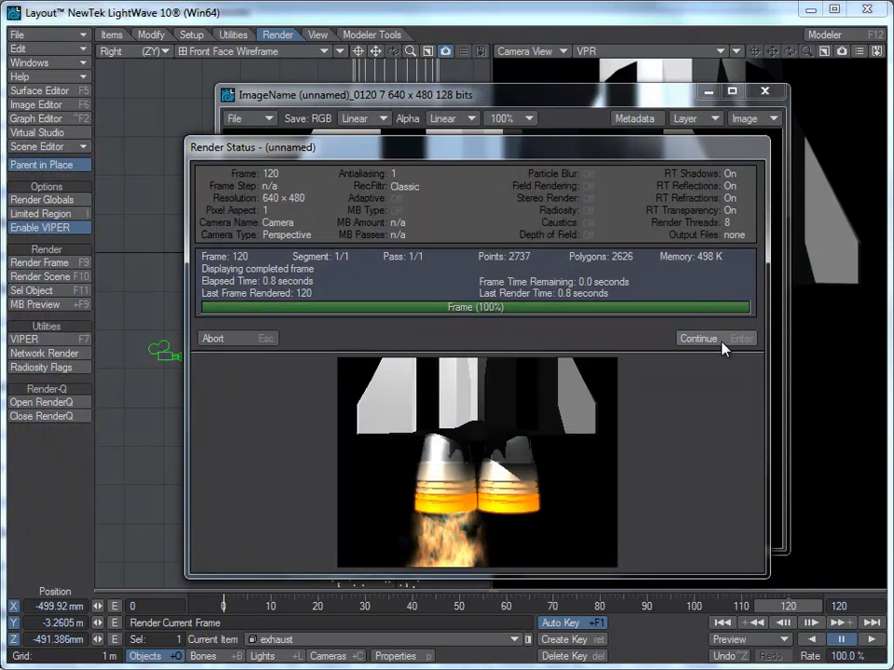
left_click(725, 340)
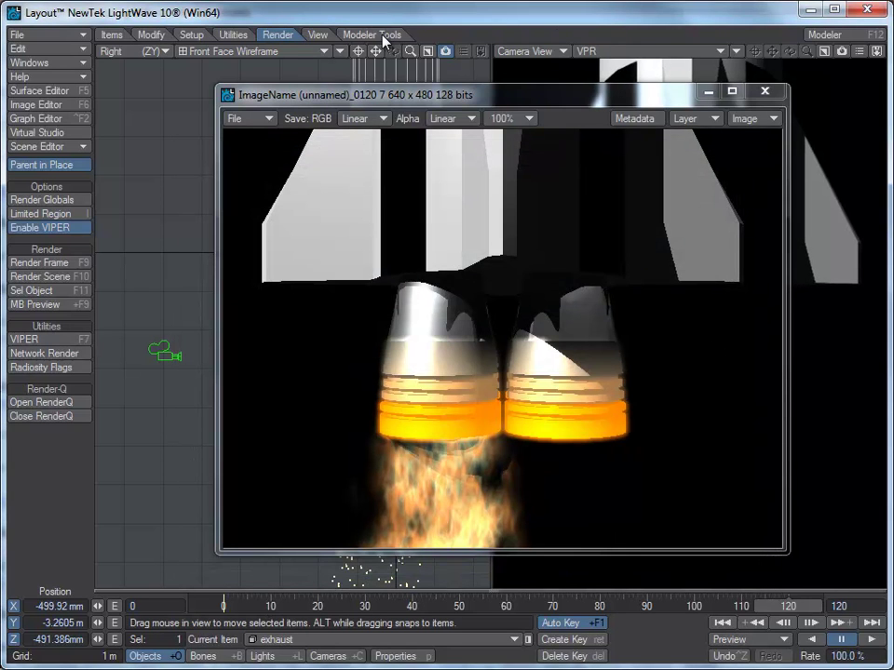
left_click(764, 90)
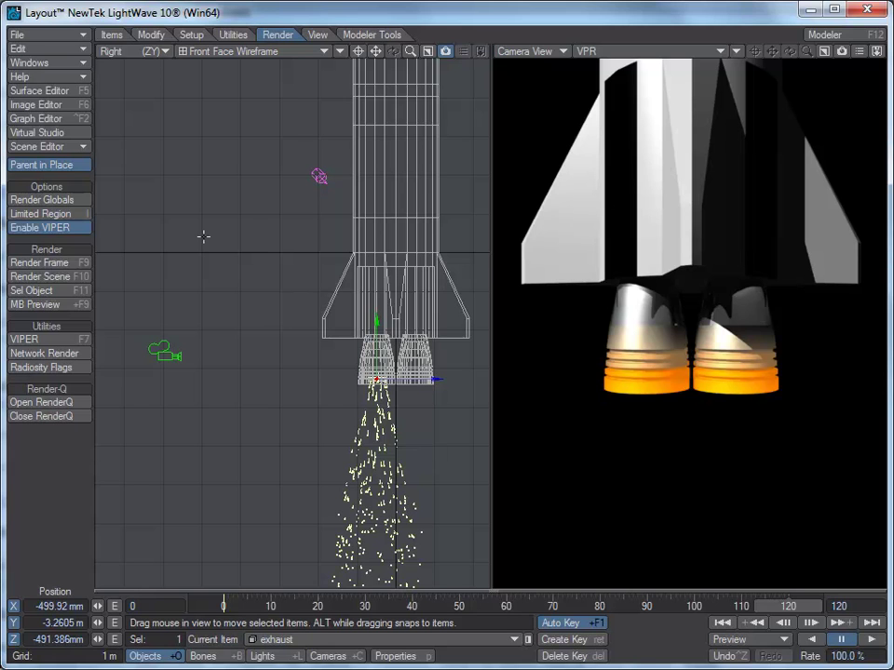
Add an envelope to the exhaust emitter's birth rate, look over its curve, and close the graph and emitter settings
key("p")
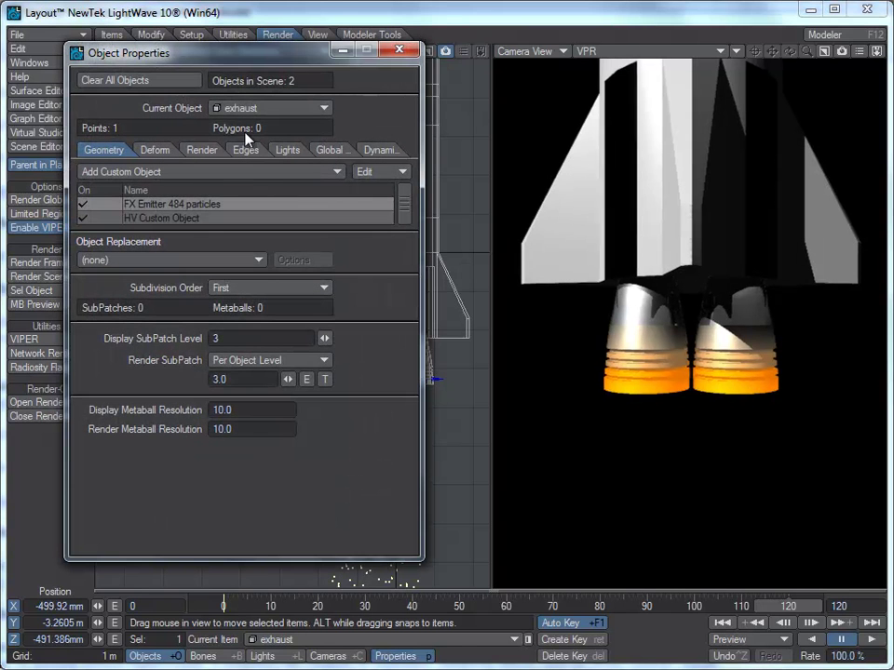
double_click(159, 204)
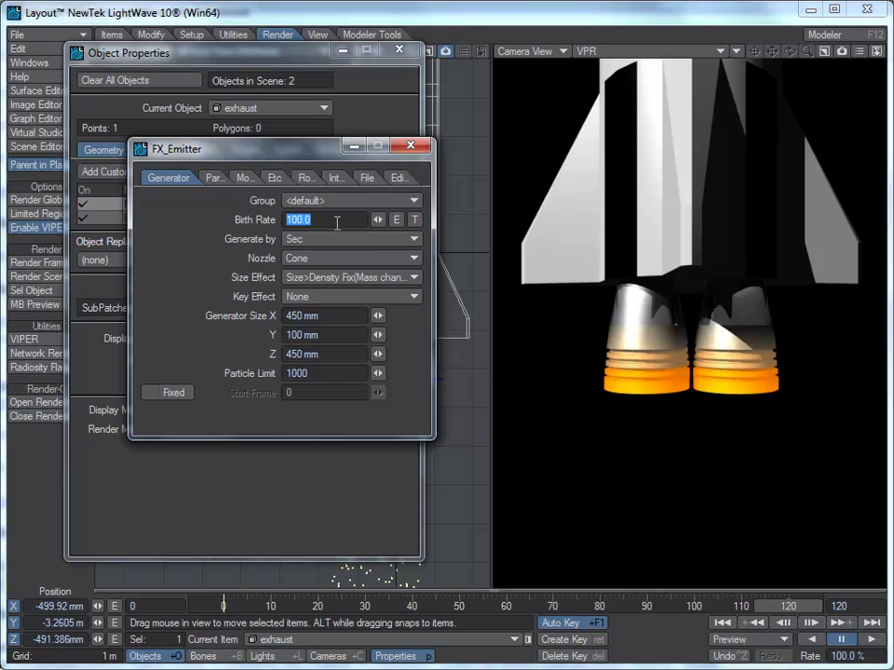
left_click(396, 220)
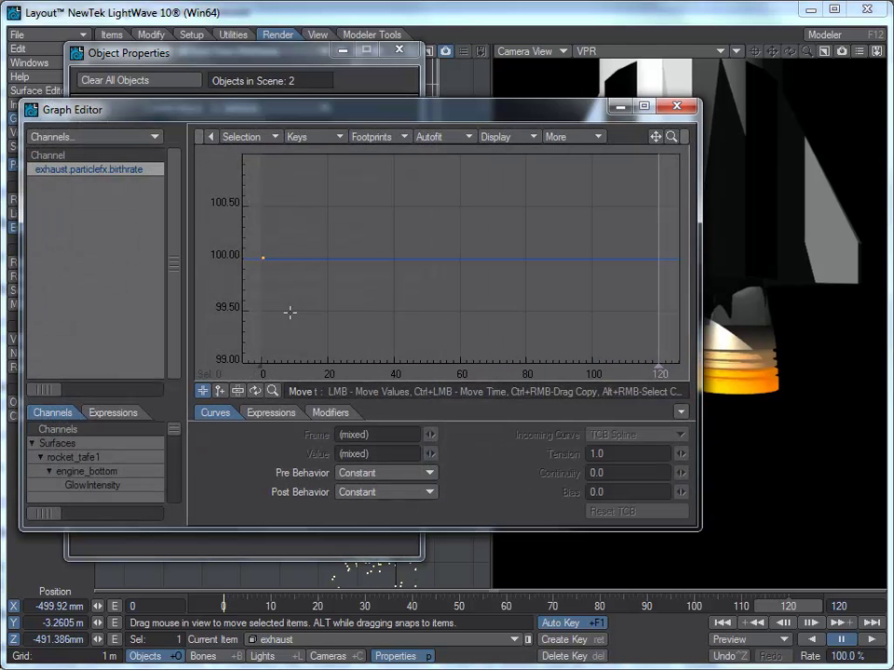
left_click(677, 106)
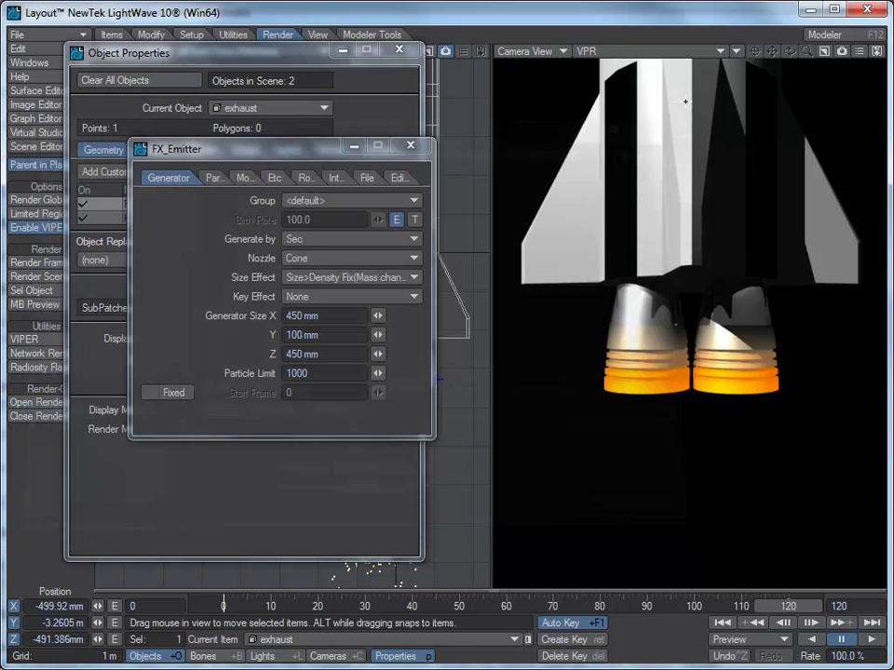
left_click(415, 153)
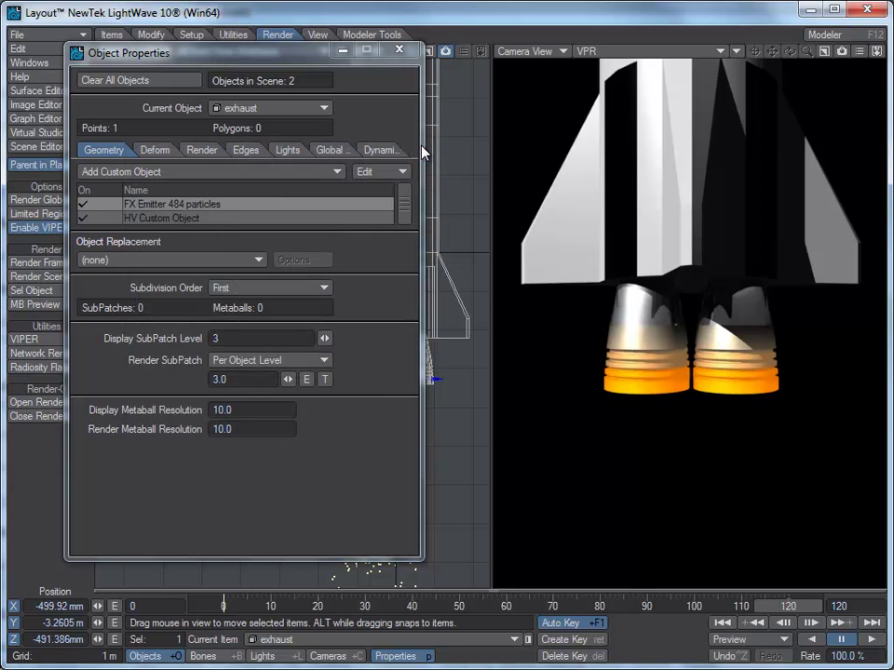
Clone the exhaust emitter once and move the clone along X to about 492 mm, centred under the neighbouring engine in the top view
left_click(400, 51)
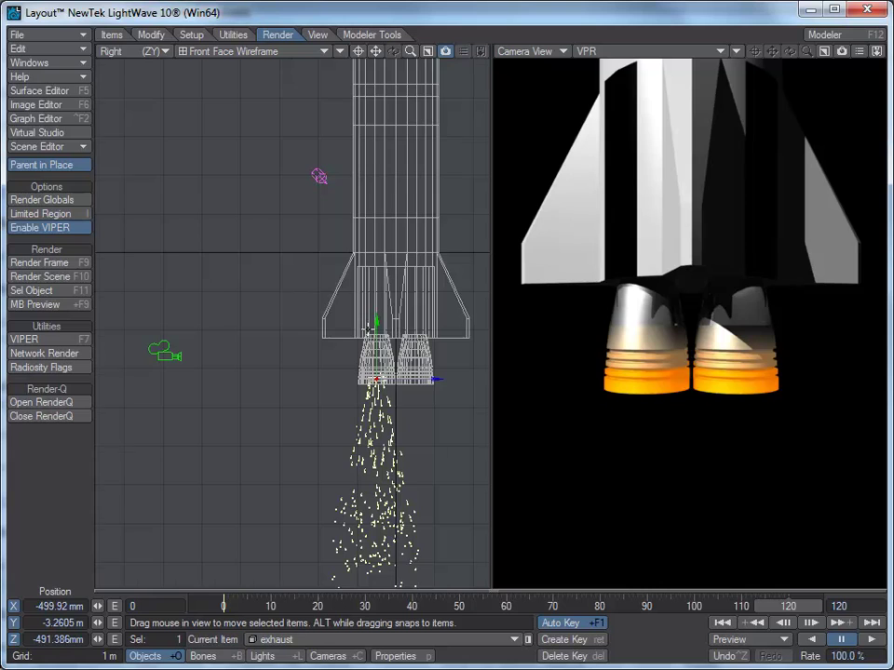
key("2")
scroll(281, 262, "up", 3)
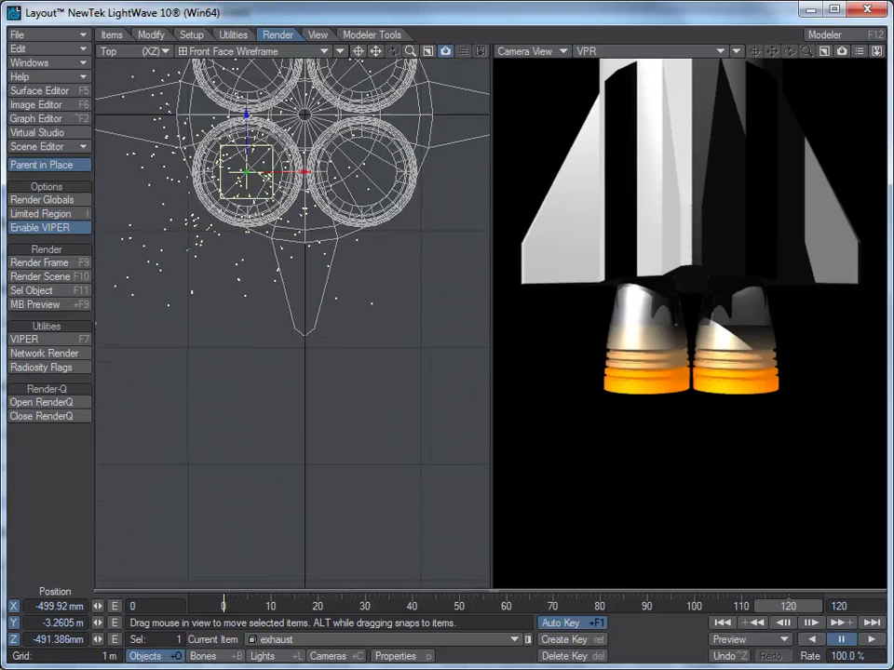
scroll(107, 428, "up", 3)
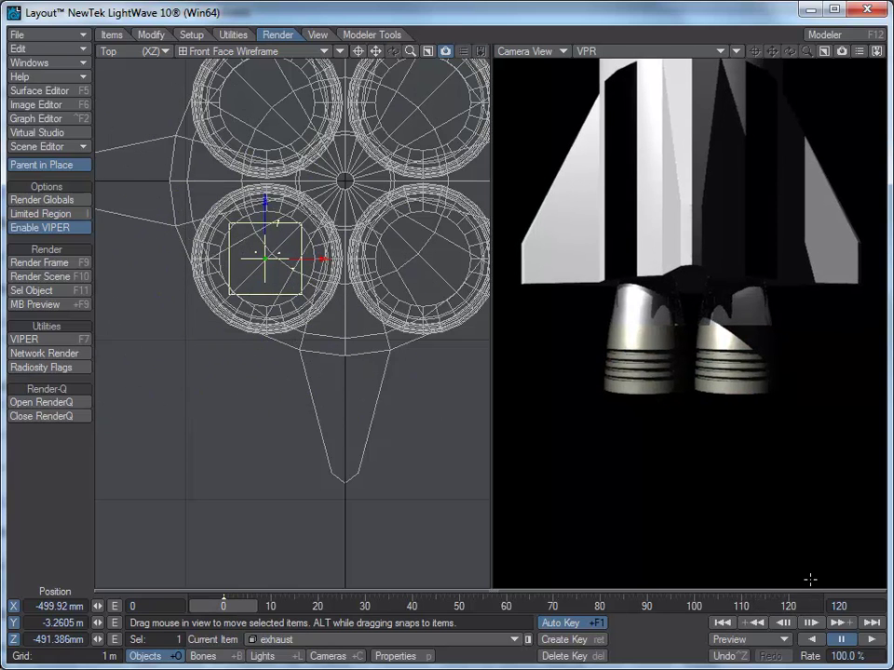
key("ctrl+c")
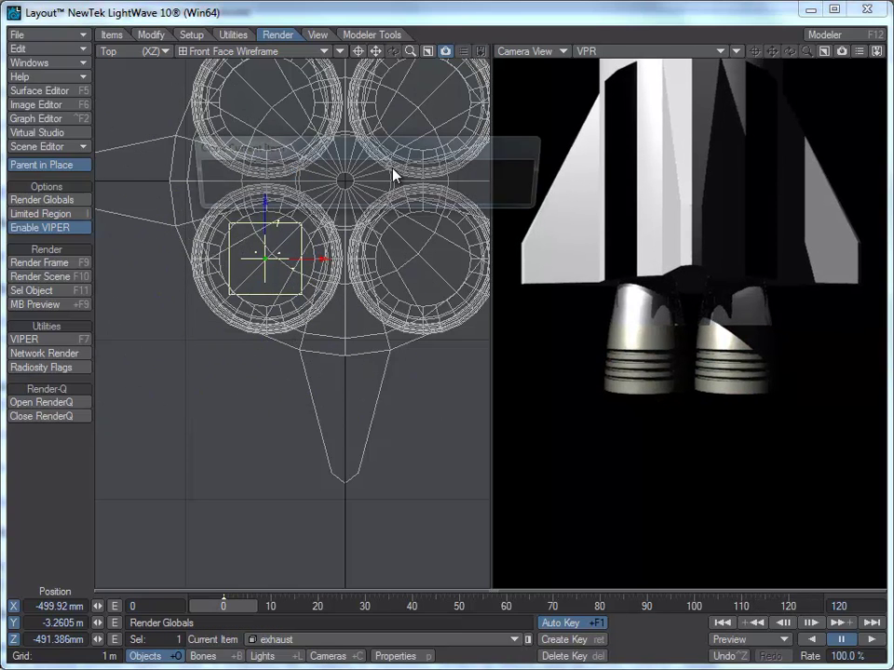
left_click(498, 174)
left_click_drag(265, 258, 423, 258)
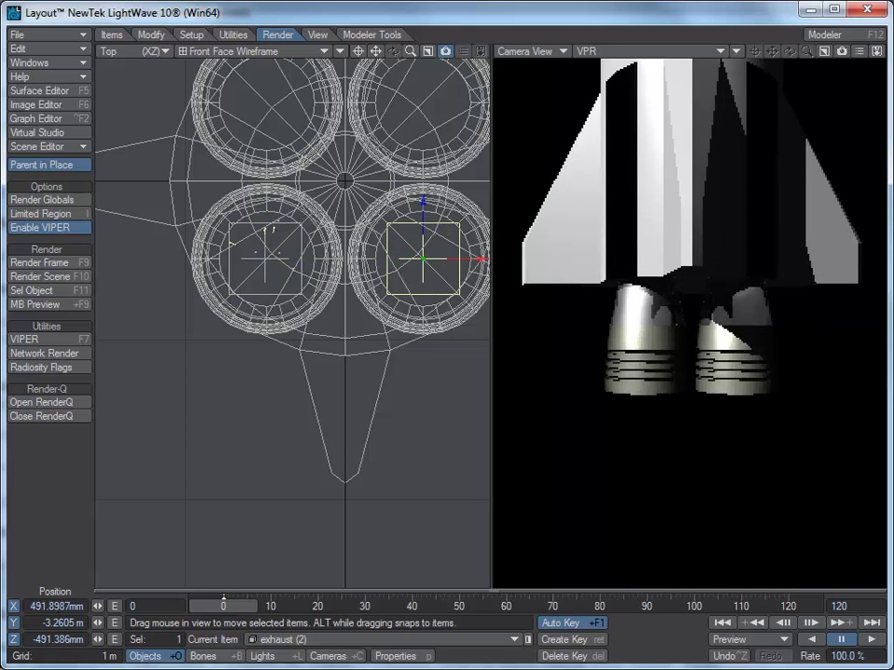
Select both exhaust emitters, clone them once and move the clones along Z to about 502 mm, under the other two engines
left_click(300, 264, "shift")
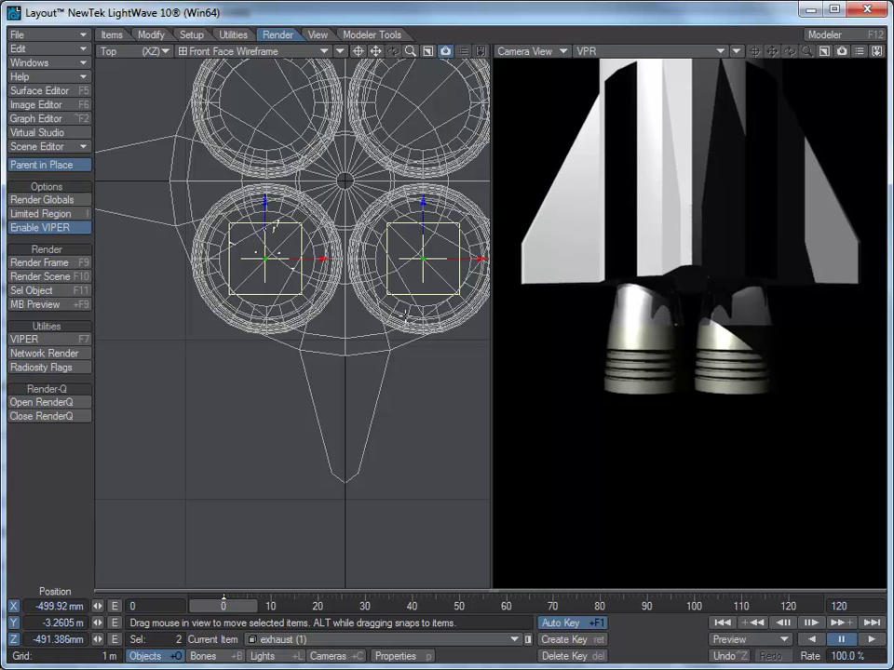
key("ctrl+c")
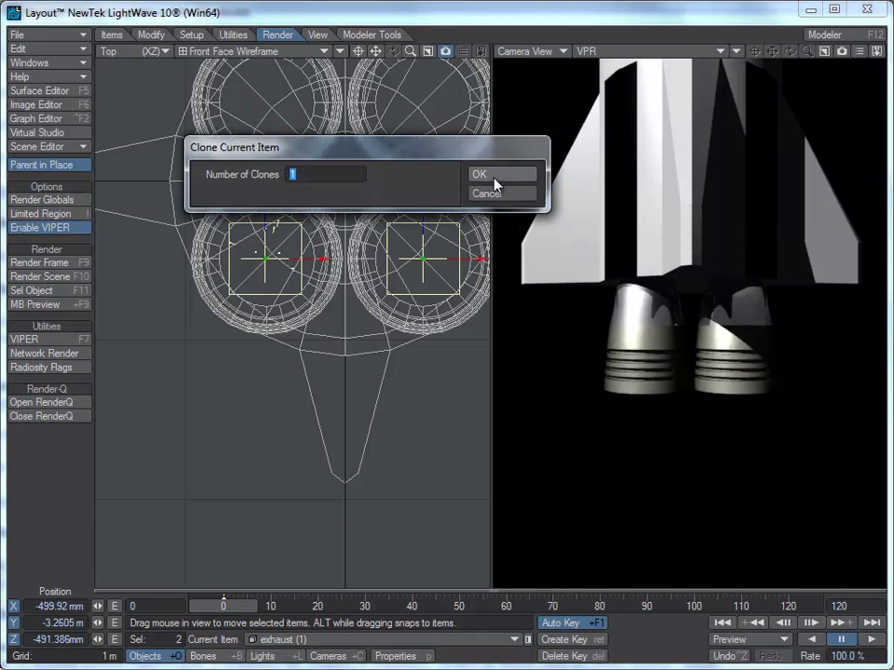
left_click(489, 173)
left_click_drag(407, 253, 407, 95)
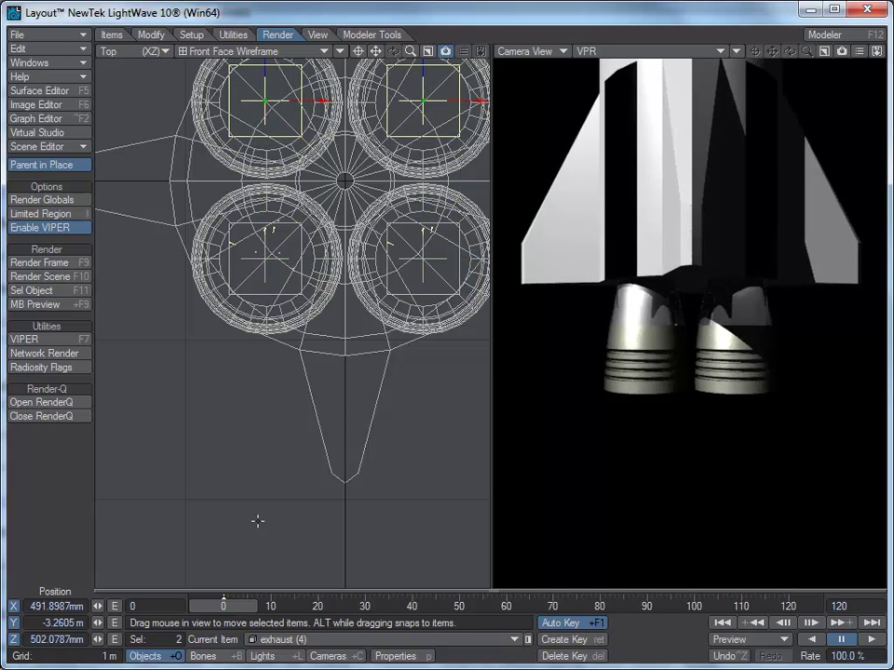
Render frame 111 to check the flames from all four engines and close the rendered image
key("space")
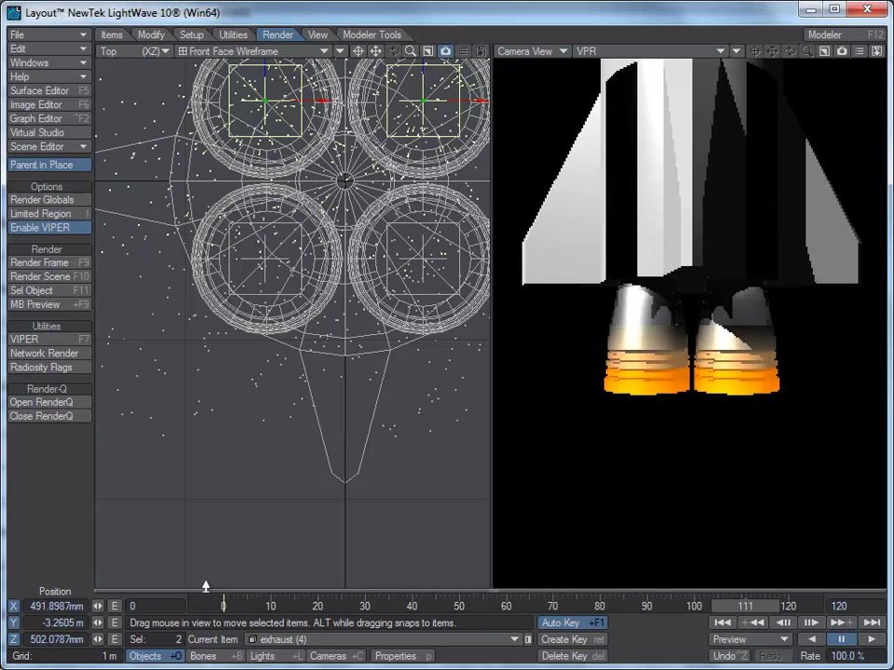
left_click(35, 262)
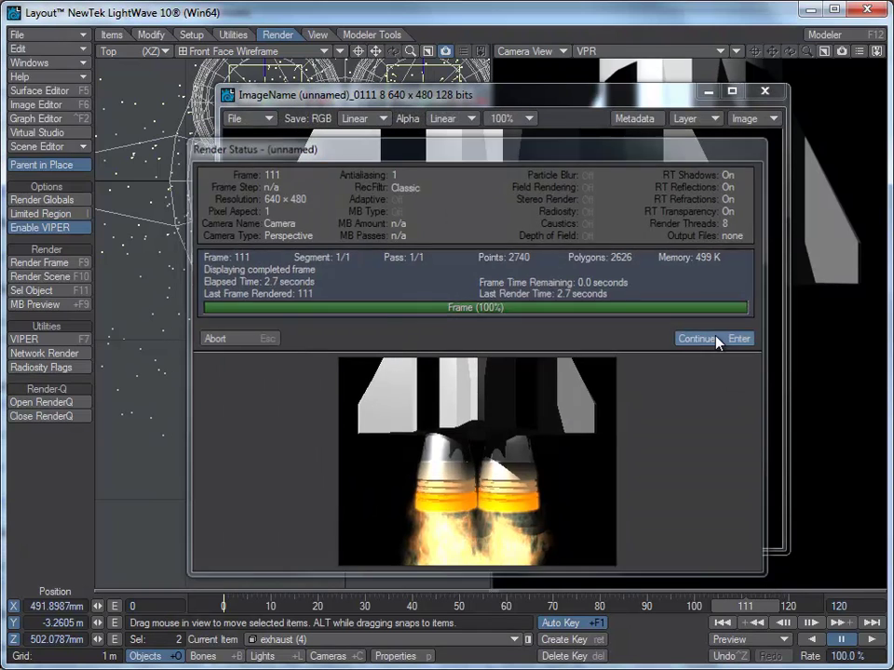
left_click(715, 339)
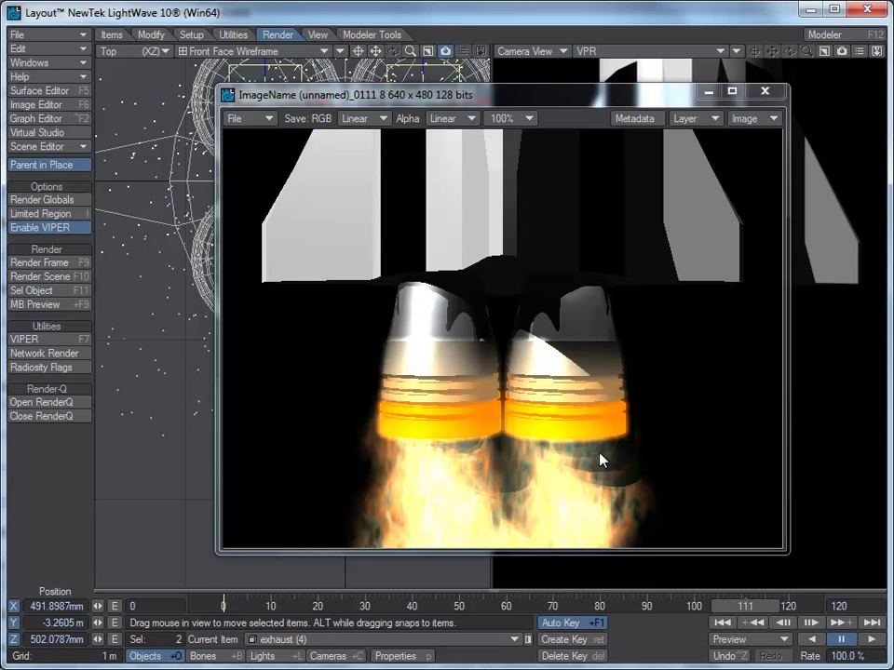
left_click(764, 91)
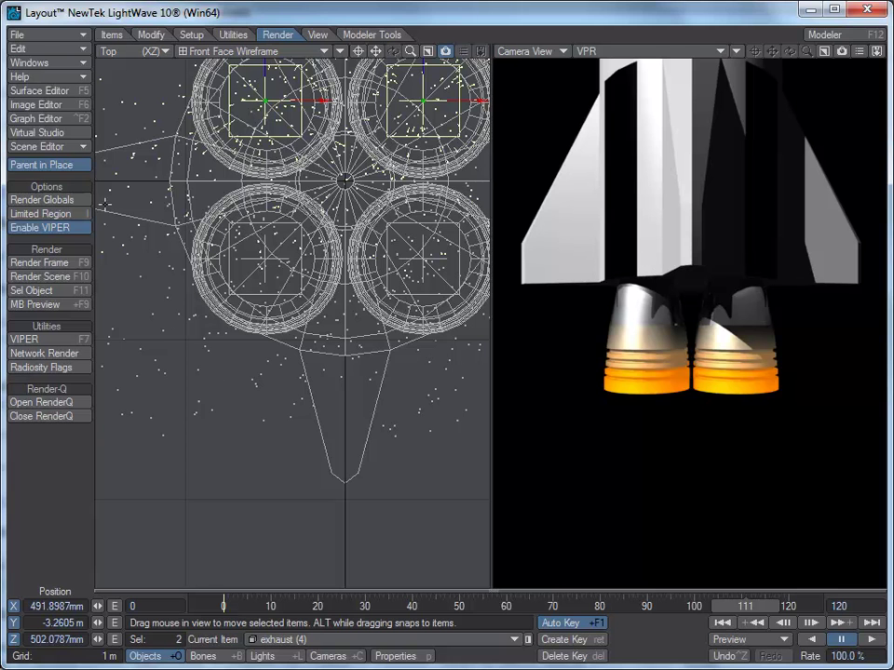
Select the rocket_tafe1 object and change the camera viewport's display to Textured Shaded Solid
left_click(56, 146)
left_click(61, 142)
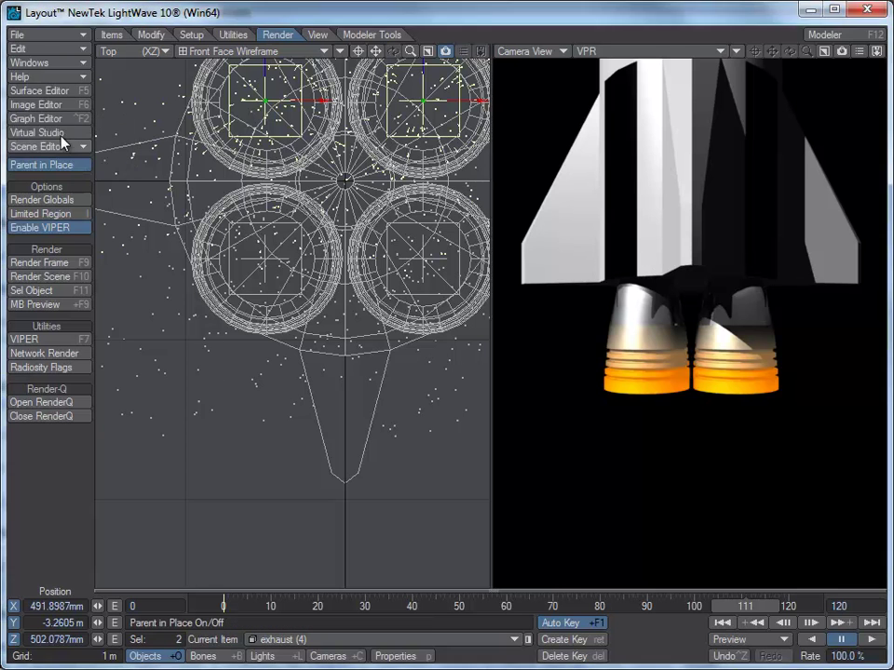
left_click_drag(523, 147, 717, 87)
left_click(690, 261)
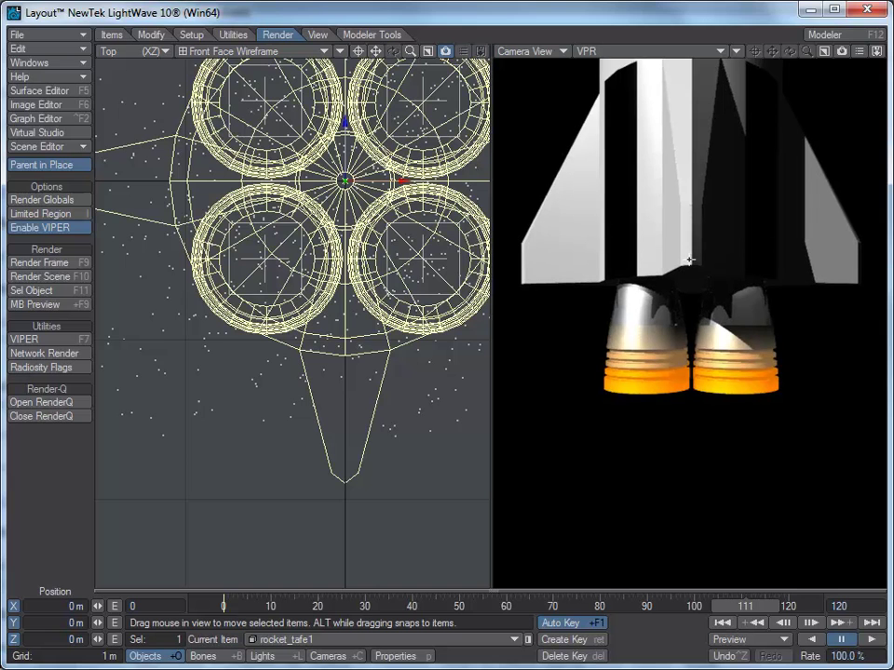
left_click(698, 52)
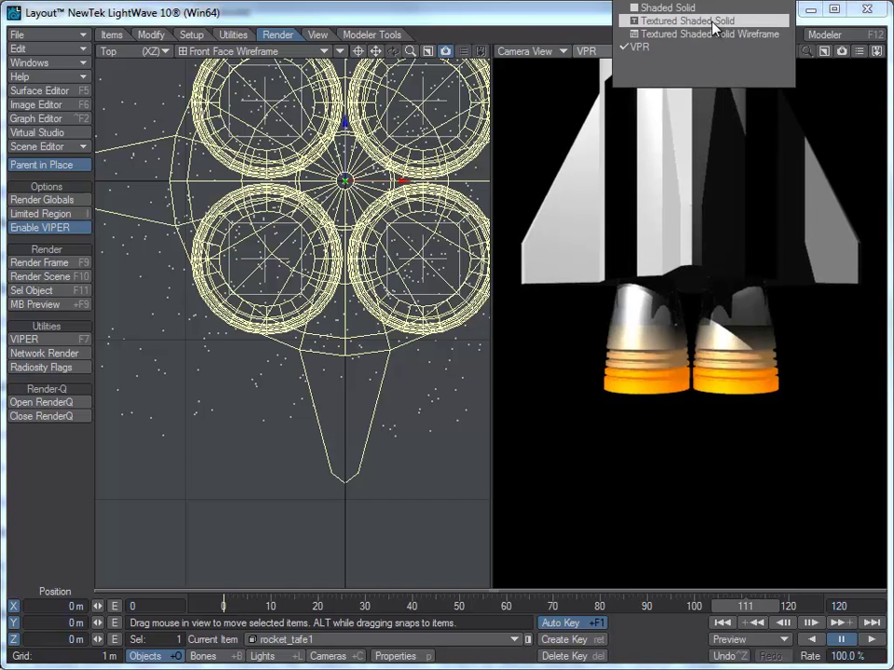
left_click(688, 21)
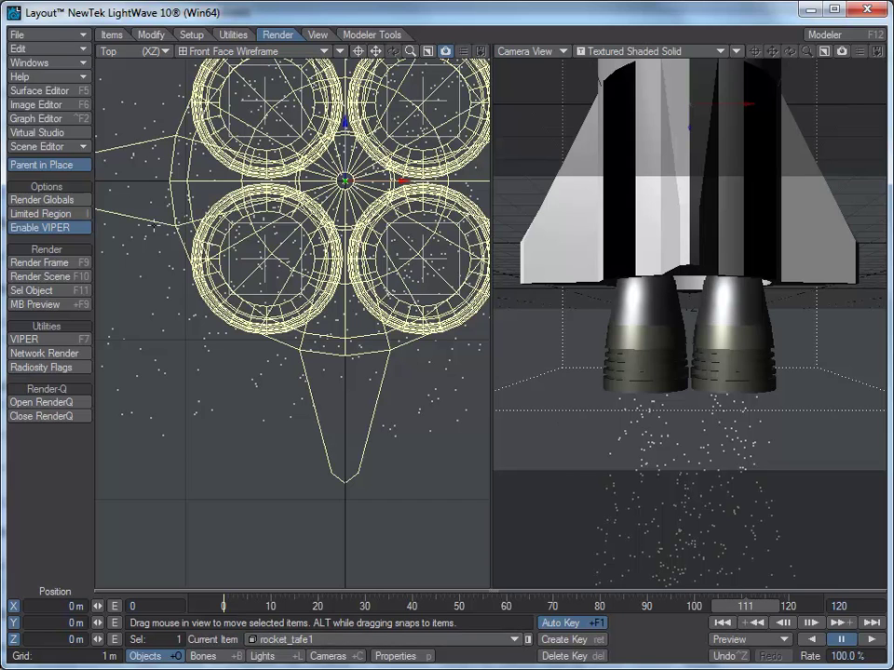
Add a Noisy Channel modifier to the rocket's Position.X channel, play the animation and open the modifier's settings
left_click(62, 119)
left_click_drag(432, 117, 515, 119)
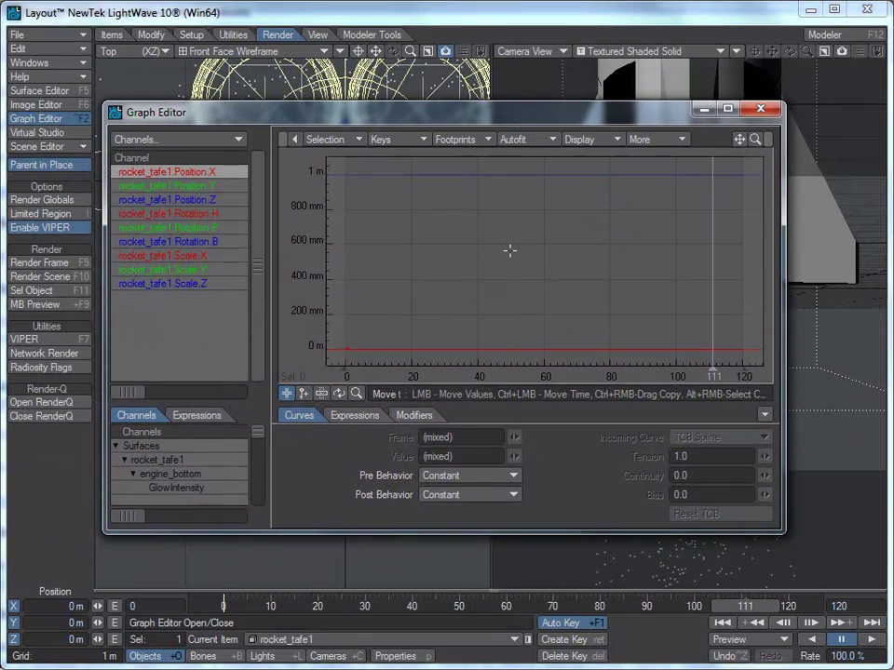
left_click(422, 417)
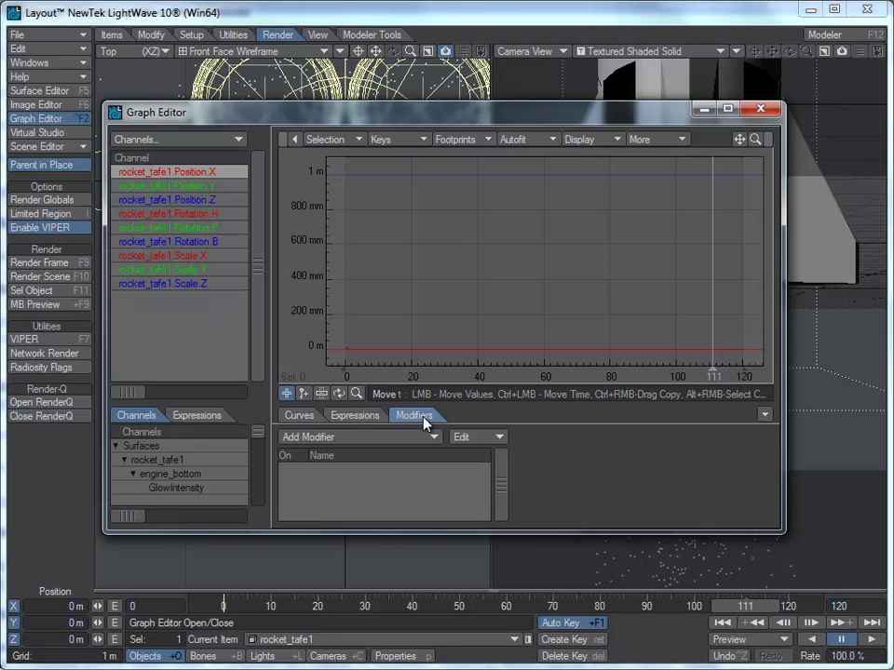
left_click(434, 439)
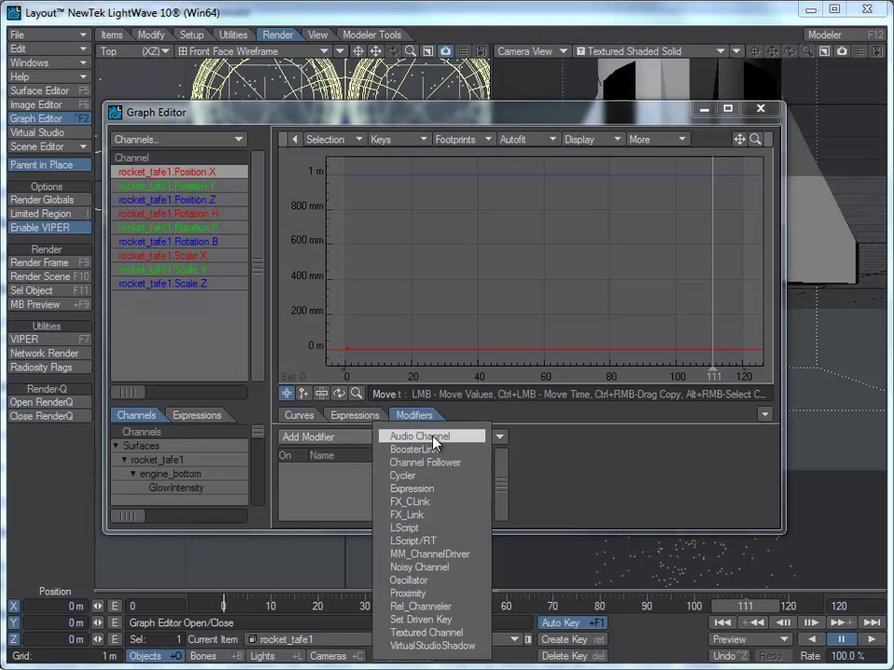
left_click(409, 567)
left_click_drag(601, 121, 535, 95)
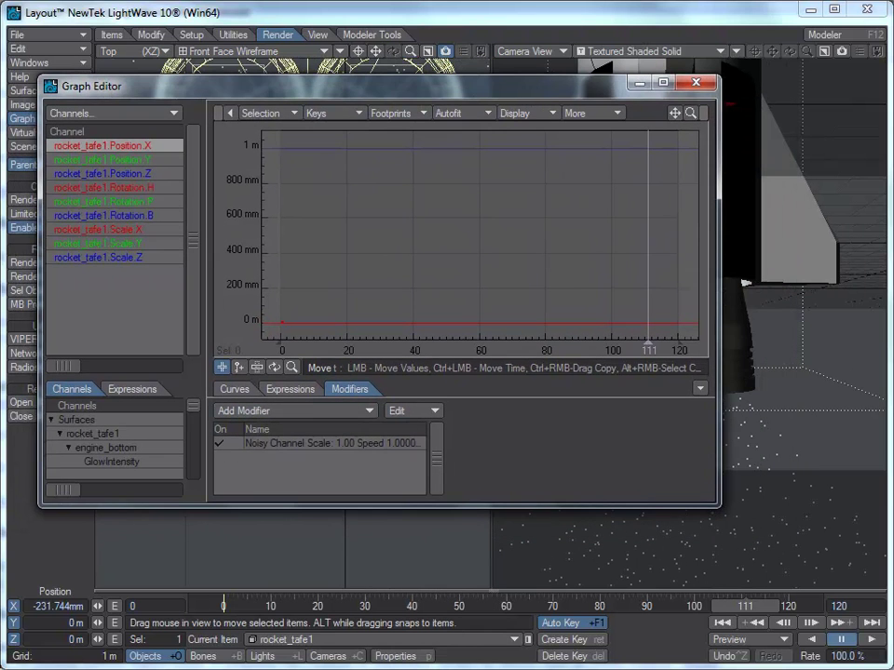
left_click(871, 639)
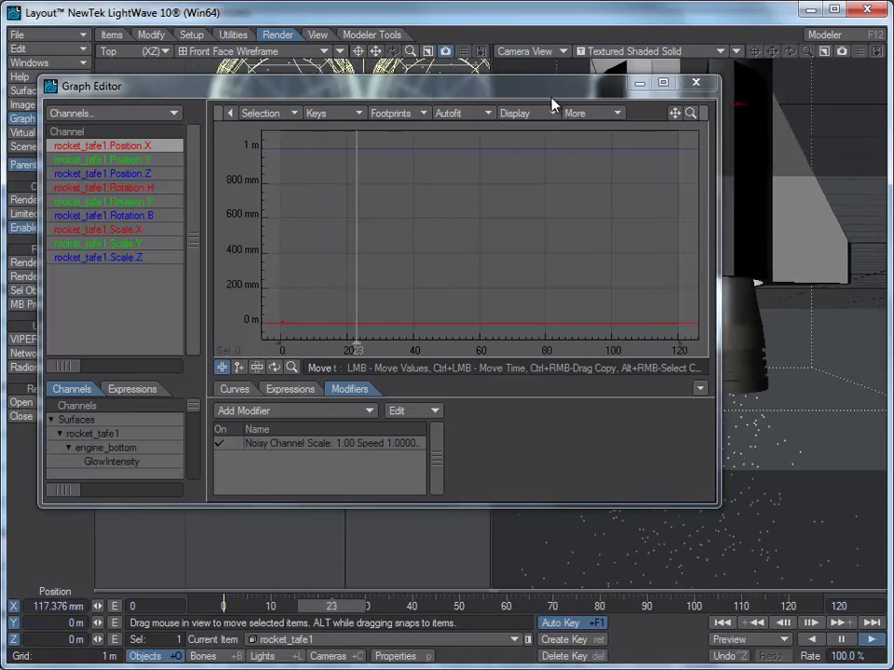
left_click_drag(551, 97, 466, 228)
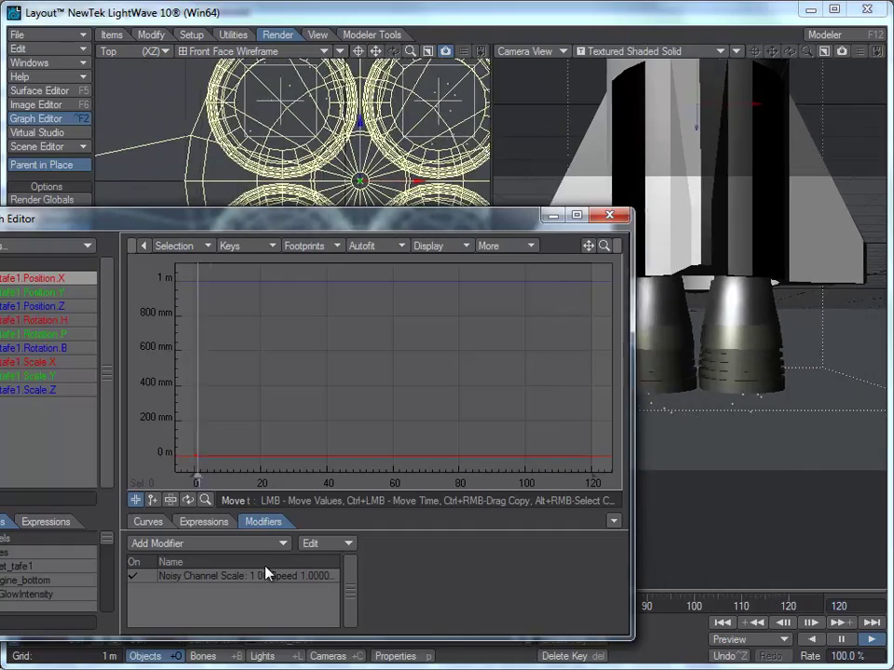
left_click(261, 575)
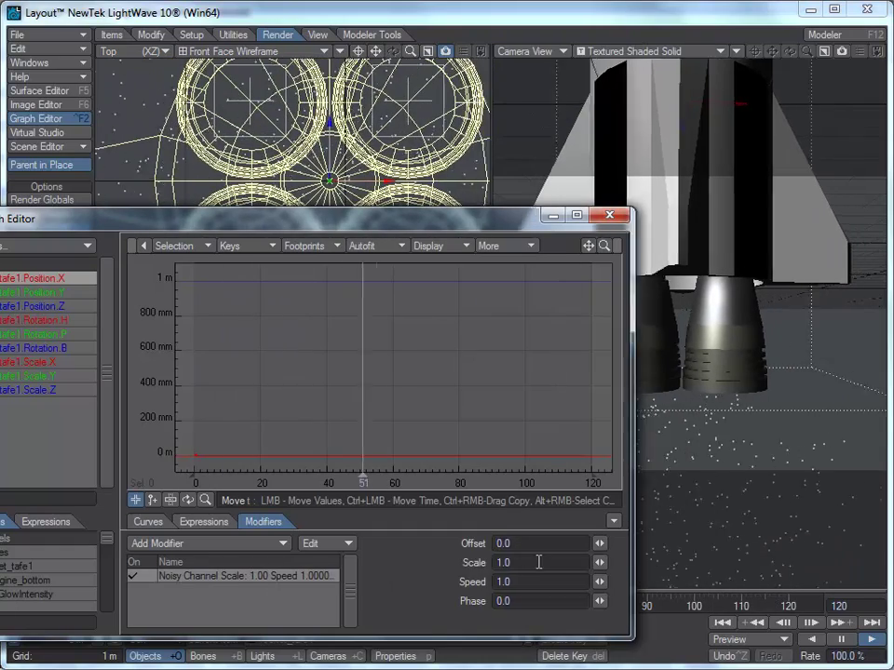
Try Noisy Channel scales of 0.1 and 0.05 on the rocket's X position while the animation plays
left_click(539, 562)
type(".1")
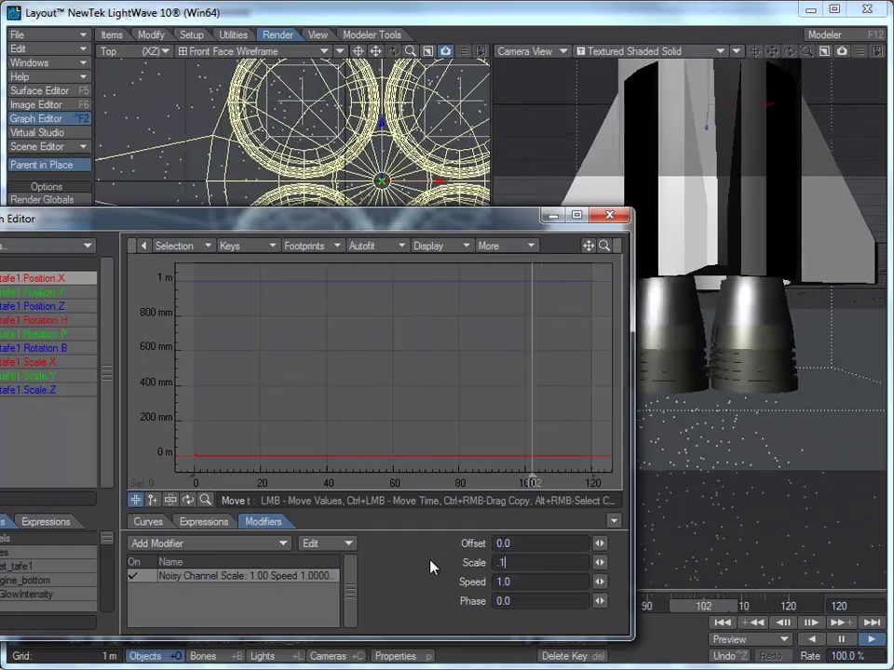
key("Tab")
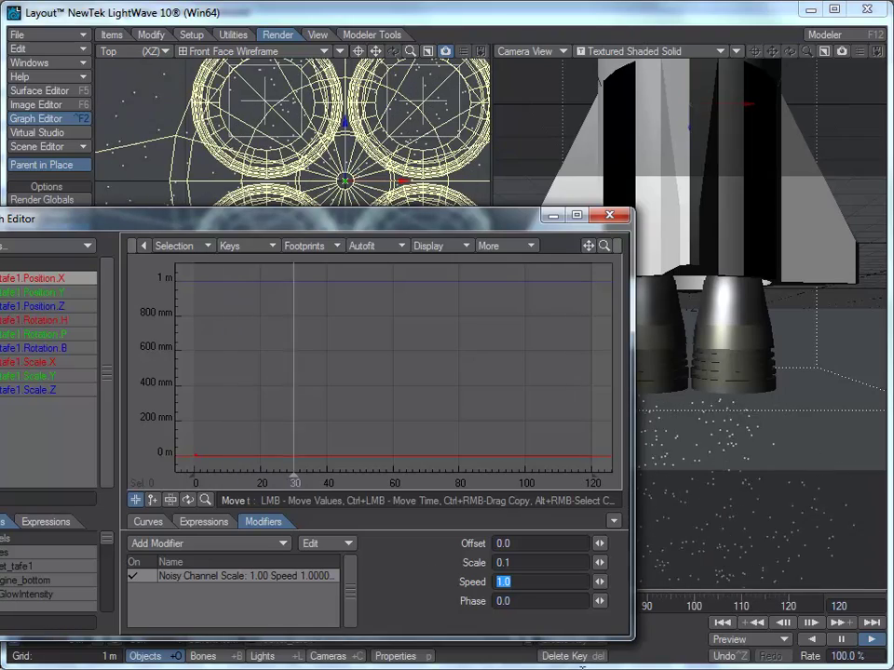
left_click(545, 562)
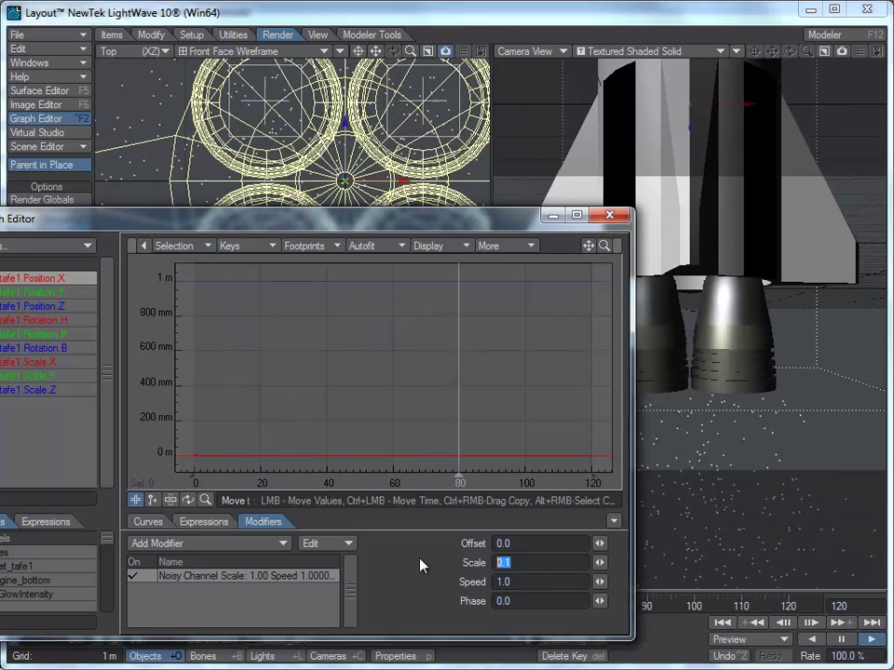
type(".05")
key("Tab")
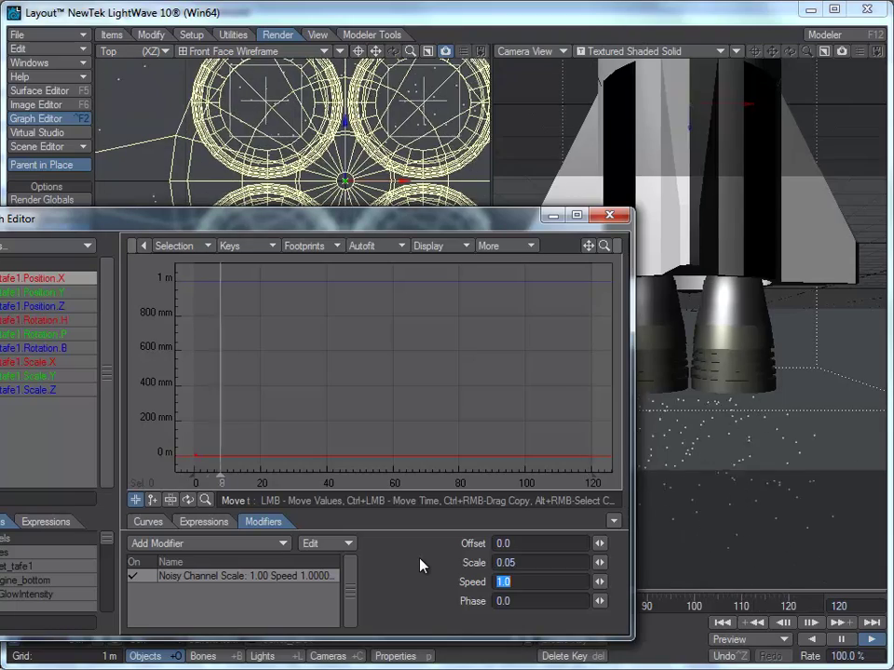
Set the Noisy Channel modifier's scale to 0.02 and its speed to 2
left_click(522, 563)
left_click_drag(523, 562, 455, 565)
type(".02")
key("Tab")
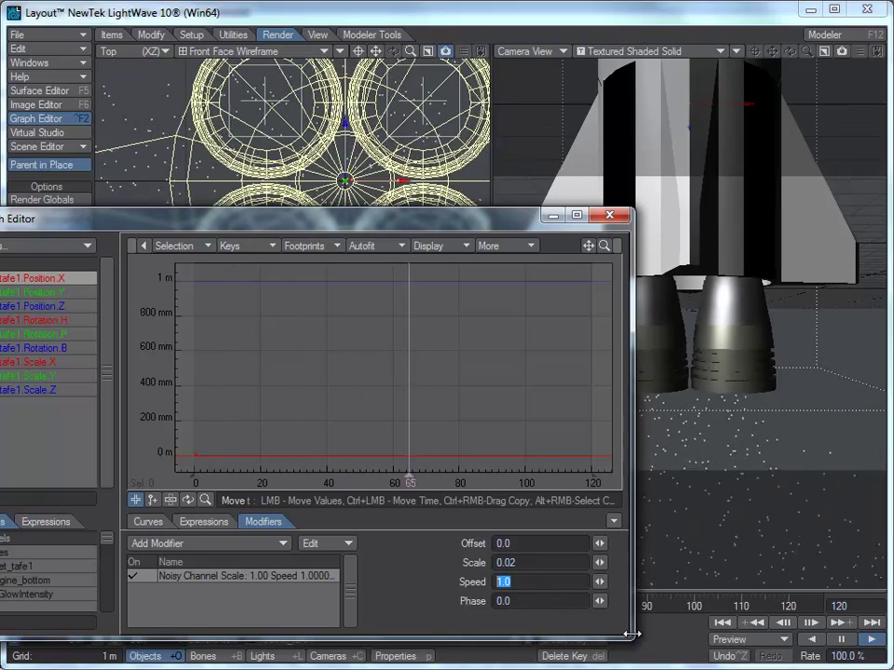
type("2")
key("Tab")
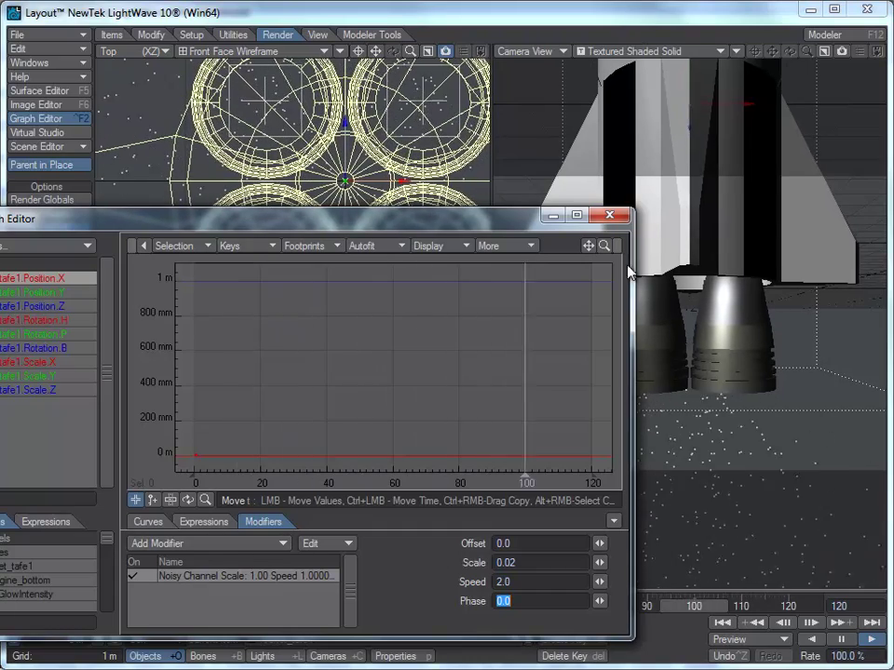
Close the Graph Editor, stop the playback and return to frame 0
left_click(612, 215)
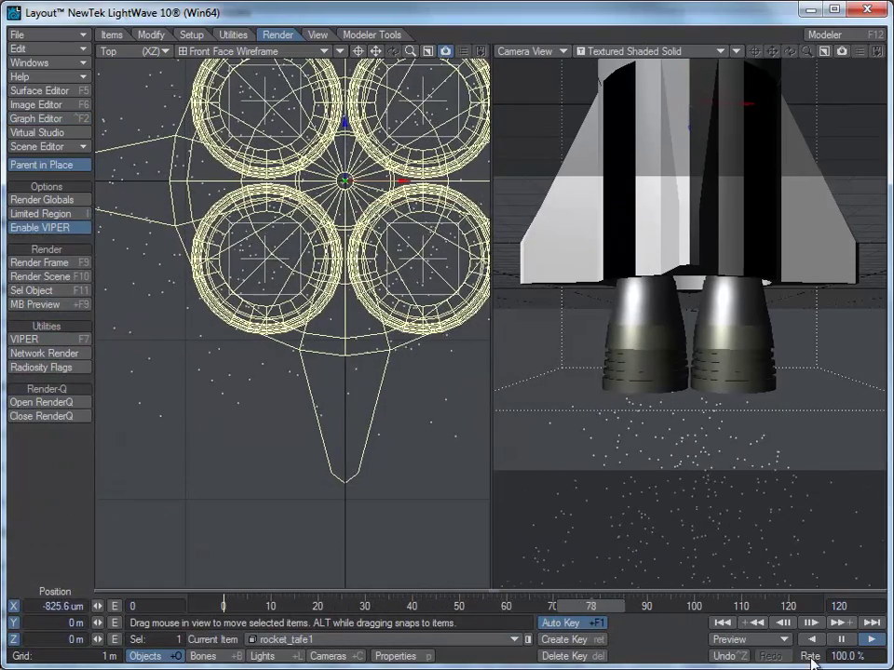
left_click(841, 640)
left_click_drag(687, 607, 223, 600)
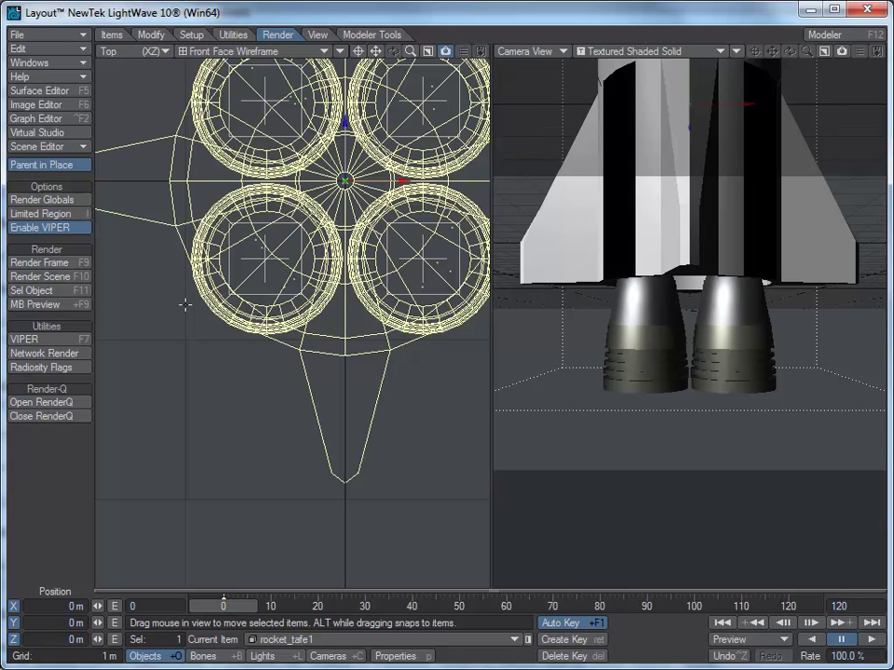
Save the scene as rocket1 in the scenes folder, plus an incremental version rocket1_v001
key("shift+s")
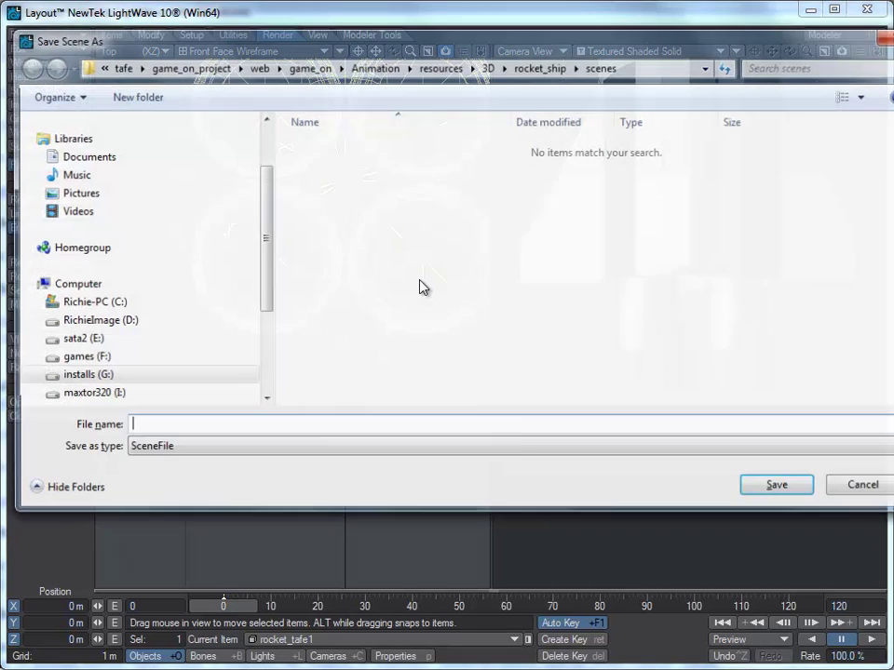
left_click(254, 420)
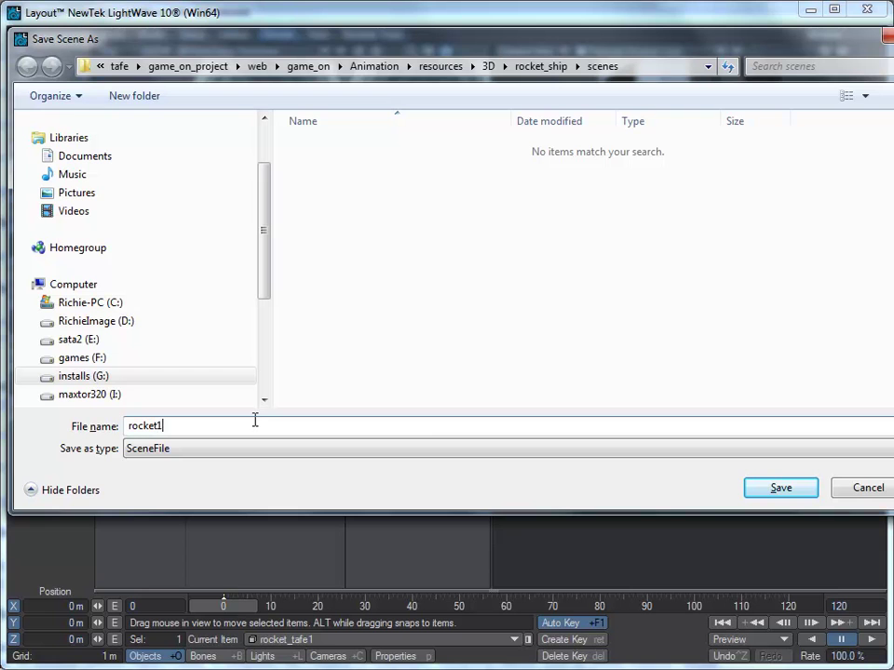
left_click(804, 493)
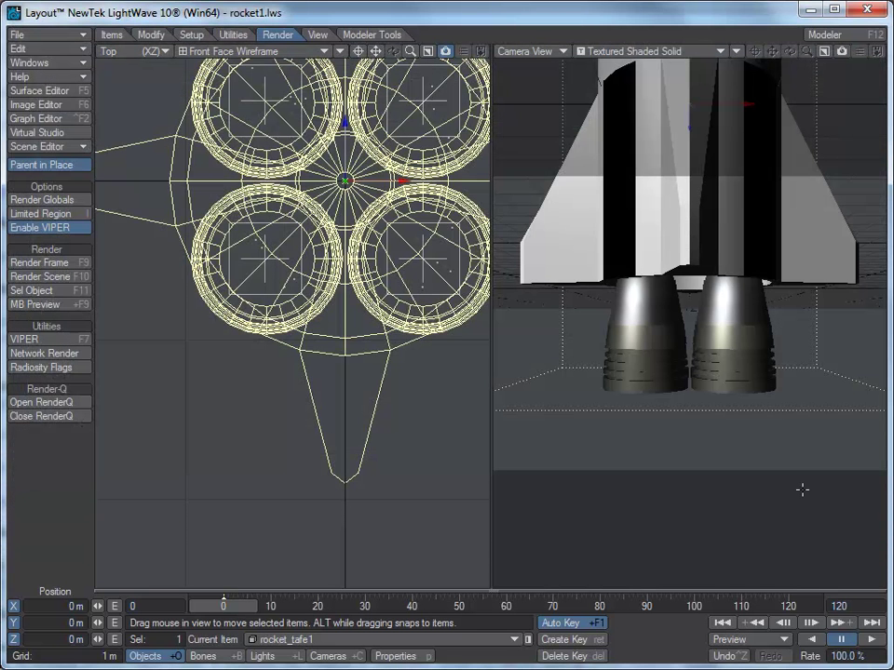
key("shift+s")
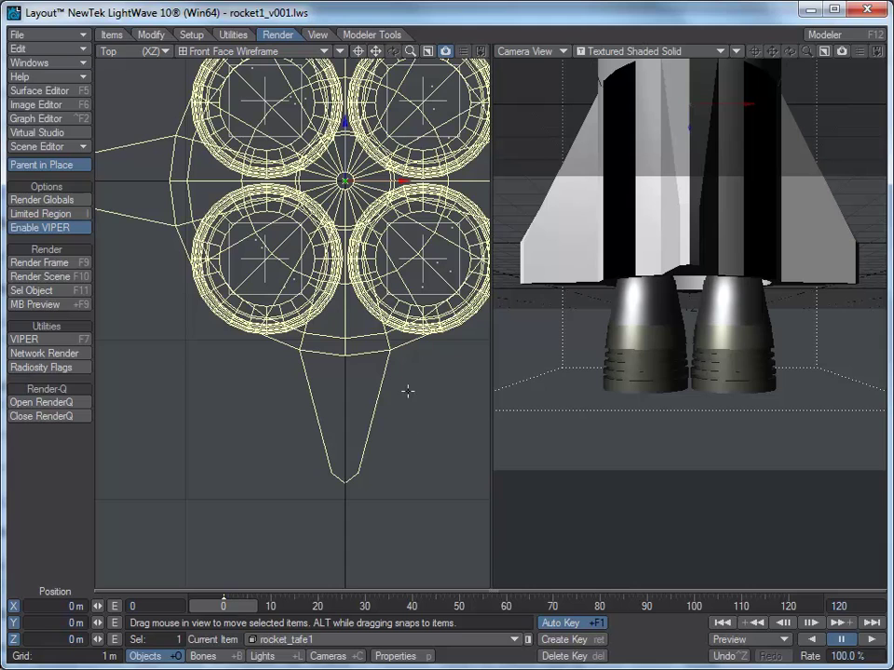
Pull the camera back and reposition it at about Y 1.23 m, Z -18.89 m to frame more of the rocket
key("4")
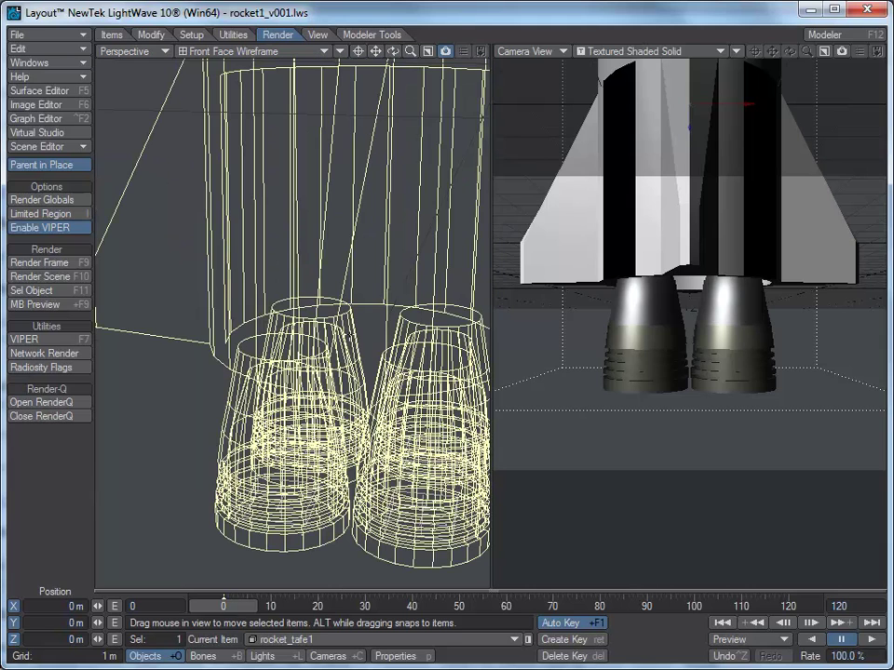
scroll(371, 312, "down", 6)
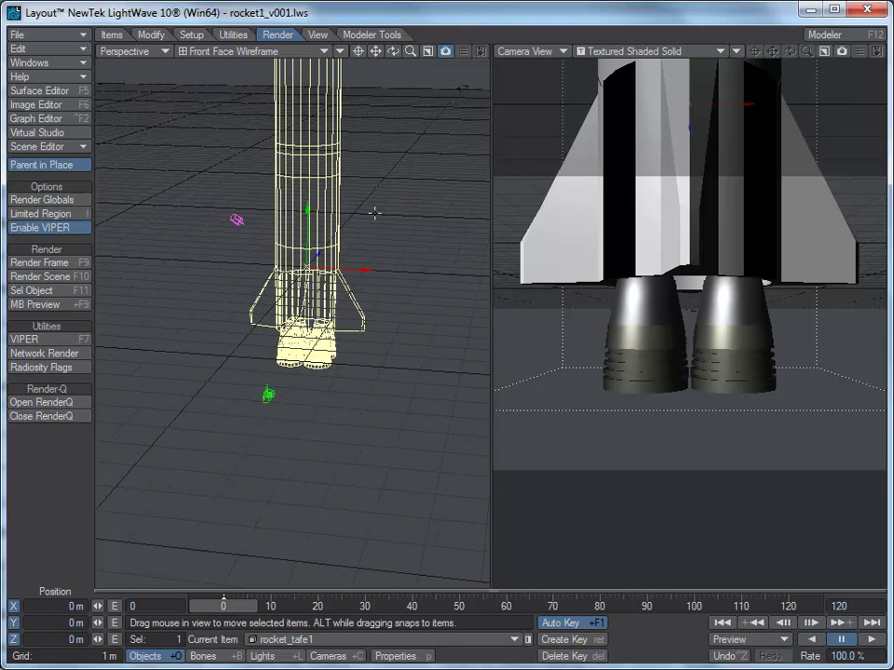
scroll(373, 210, "up", 1)
scroll(372, 207, "down", 5)
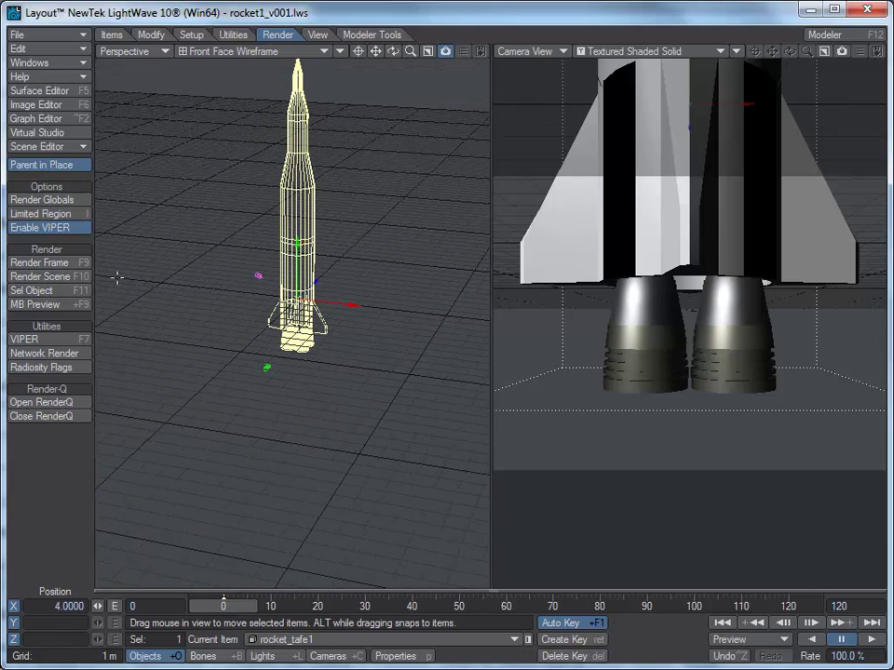
left_click(266, 367)
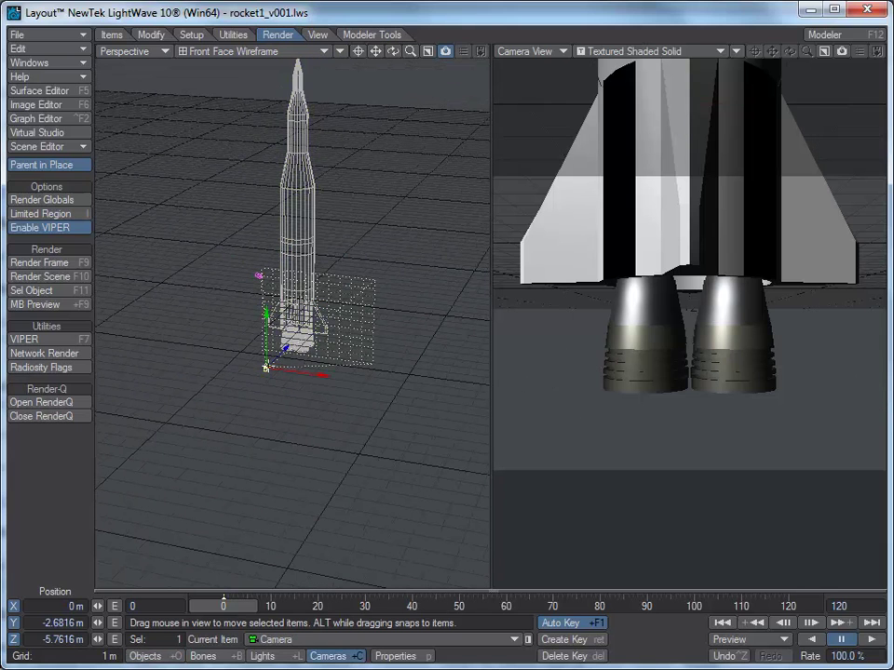
left_click_drag(275, 208, 201, 253)
right_click_drag(209, 260, 209, 227)
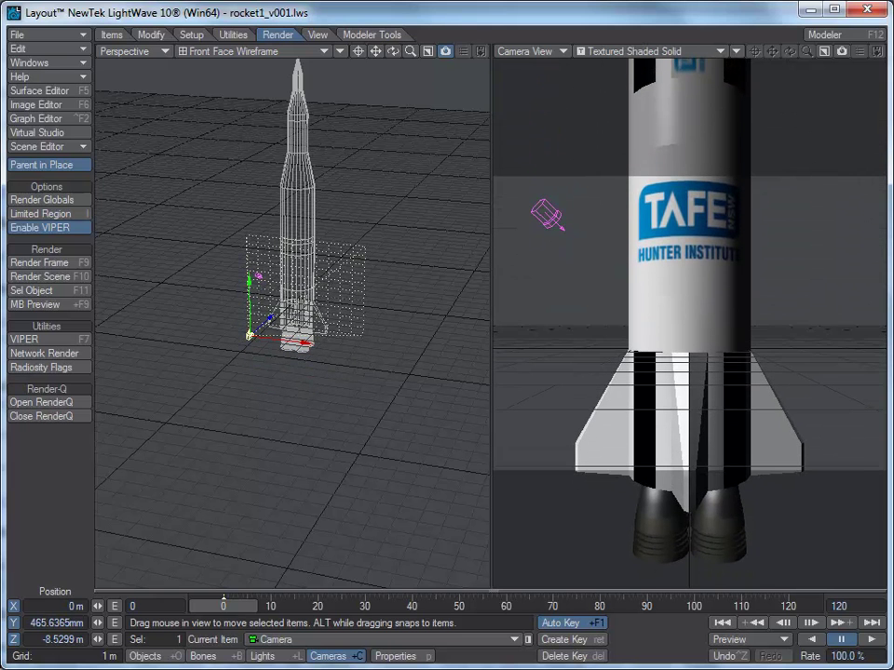
left_click_drag(200, 236, 198, 220)
right_click_drag(161, 388, 161, 381)
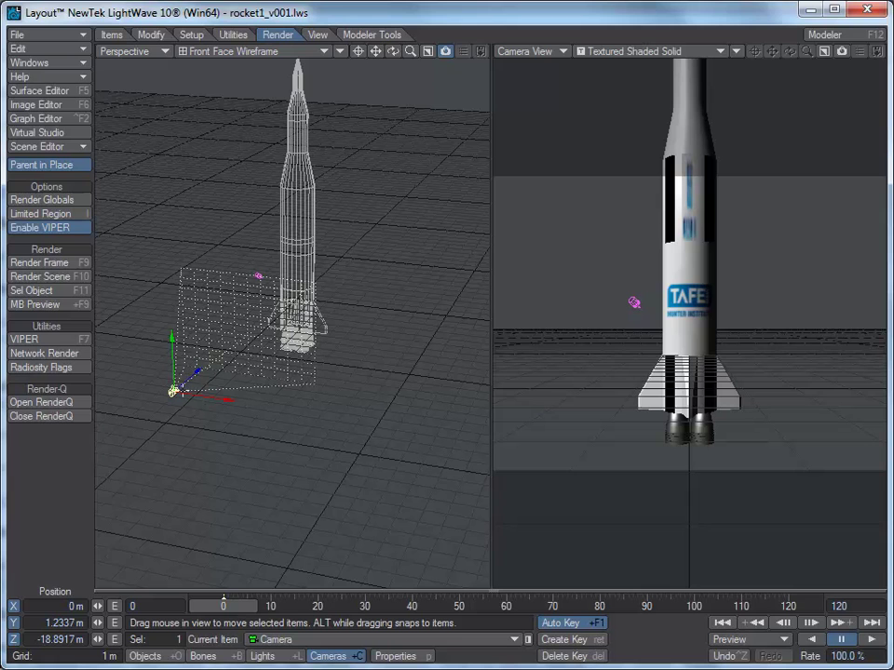
Raise the rocket at frame 120 to animate its liftoff, play the animation and return to frame 0
left_click_drag(207, 610, 789, 607)
left_click(291, 172)
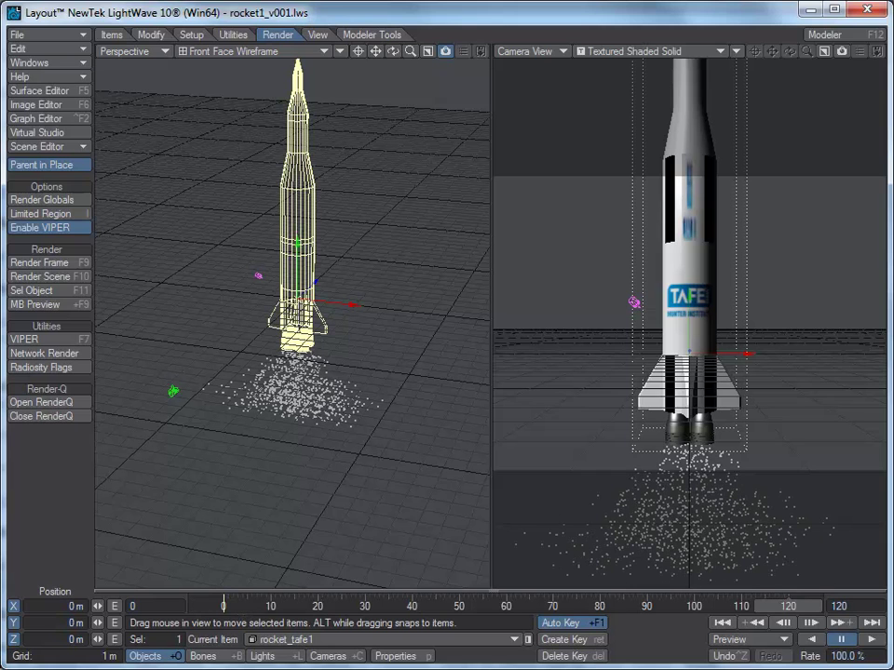
right_click_drag(517, 428, 518, 244)
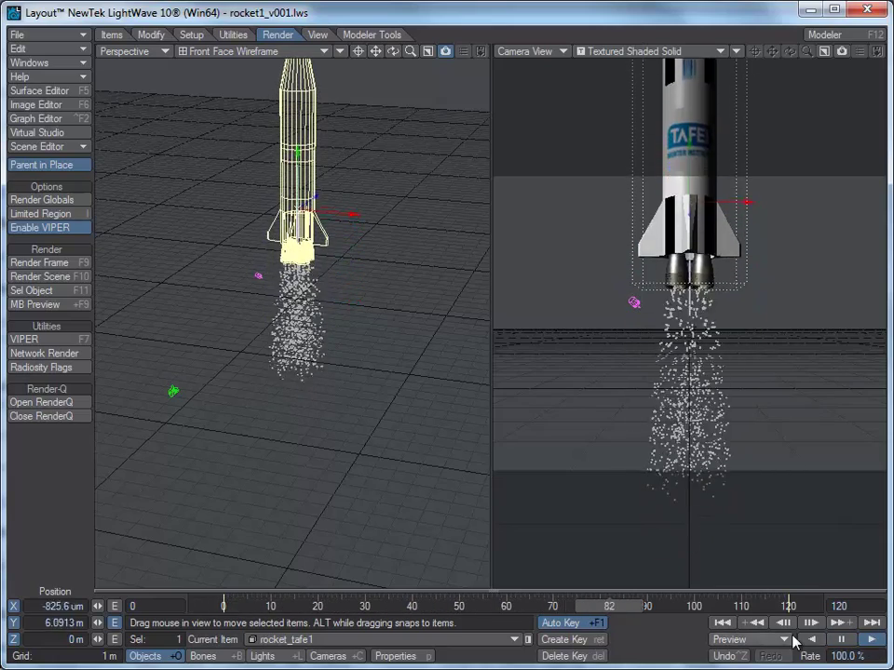
left_click(846, 642)
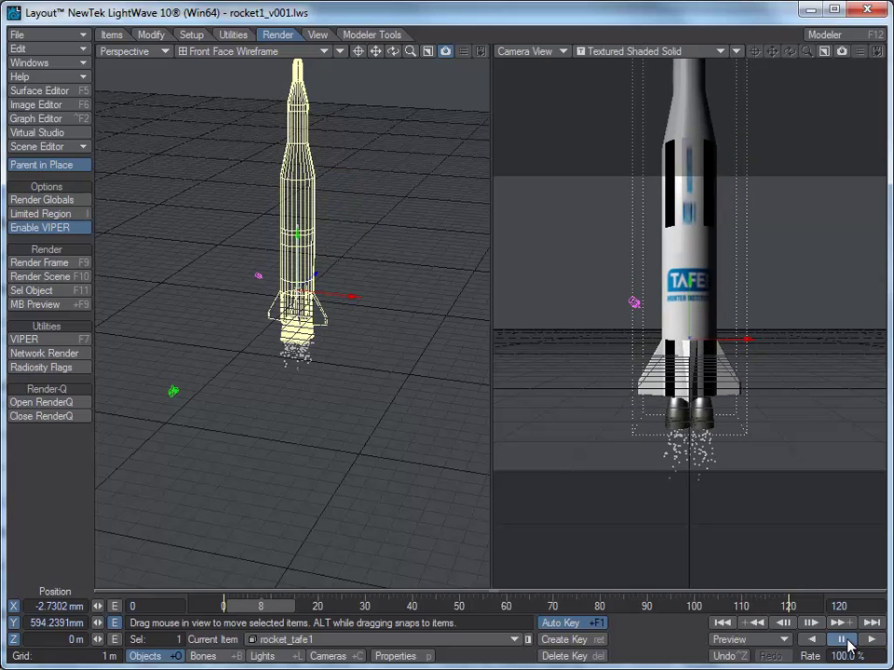
left_click_drag(275, 611, 224, 611)
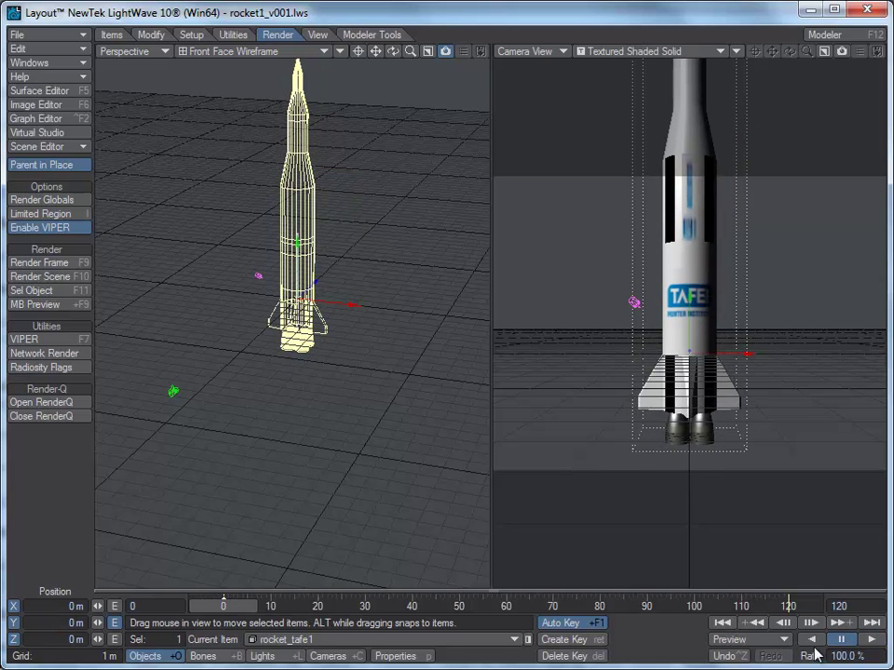
Lower the rocket's starting position at frame 0 to about Y -1.42 m, replaying the launch between adjustments
left_click(871, 640)
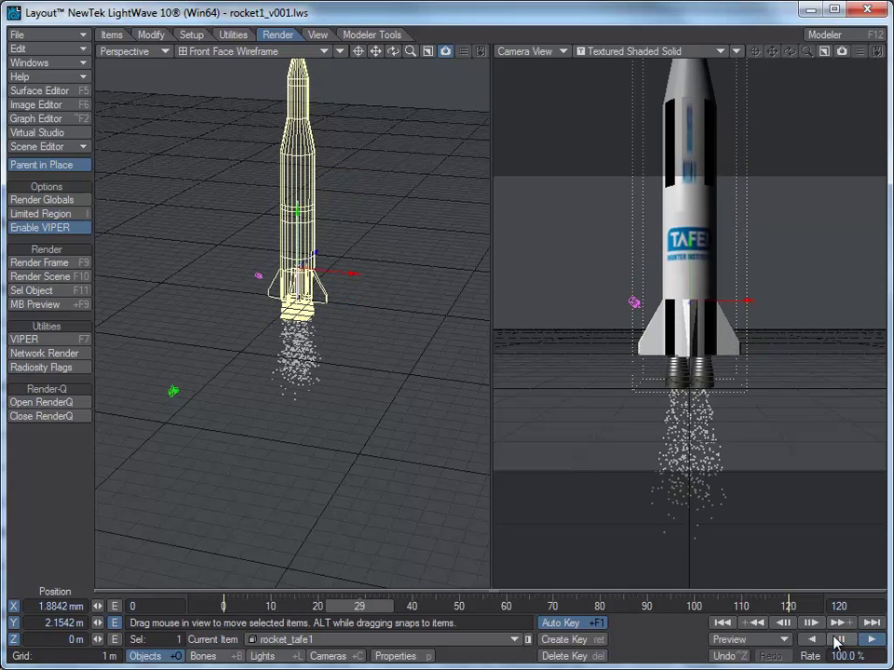
left_click_drag(431, 607, 224, 607)
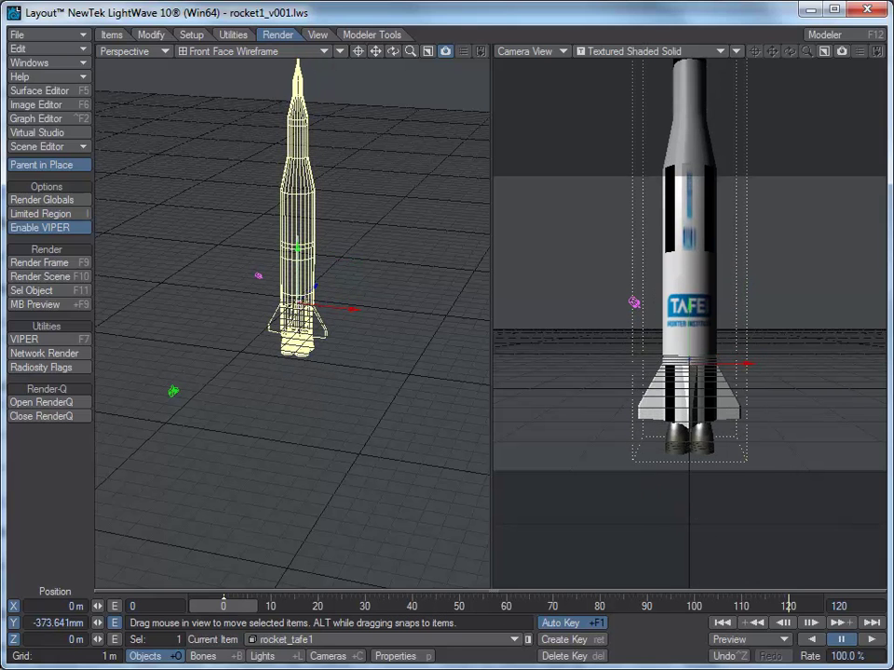
left_click(871, 641)
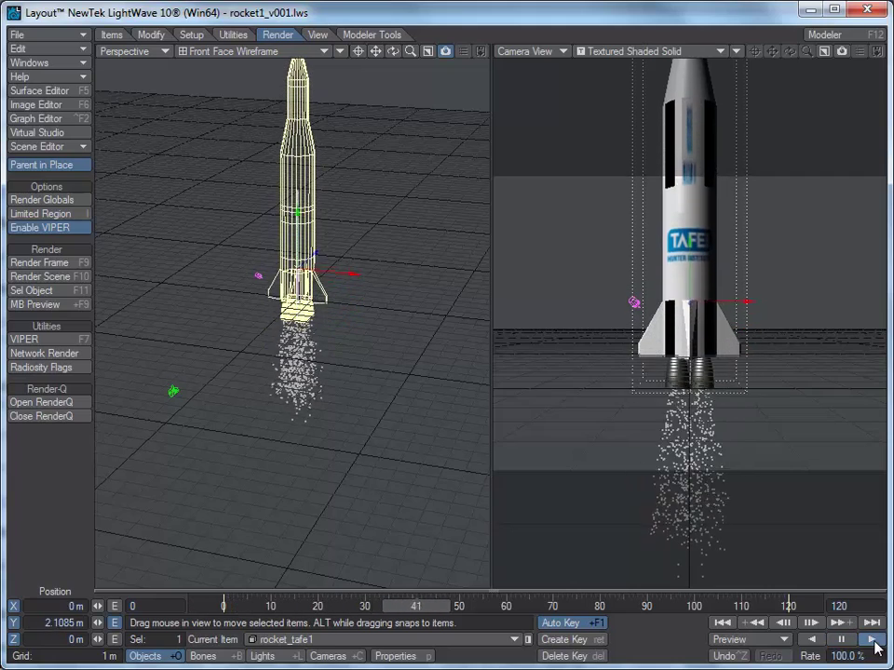
left_click(842, 640)
left_click_drag(651, 606, 224, 606)
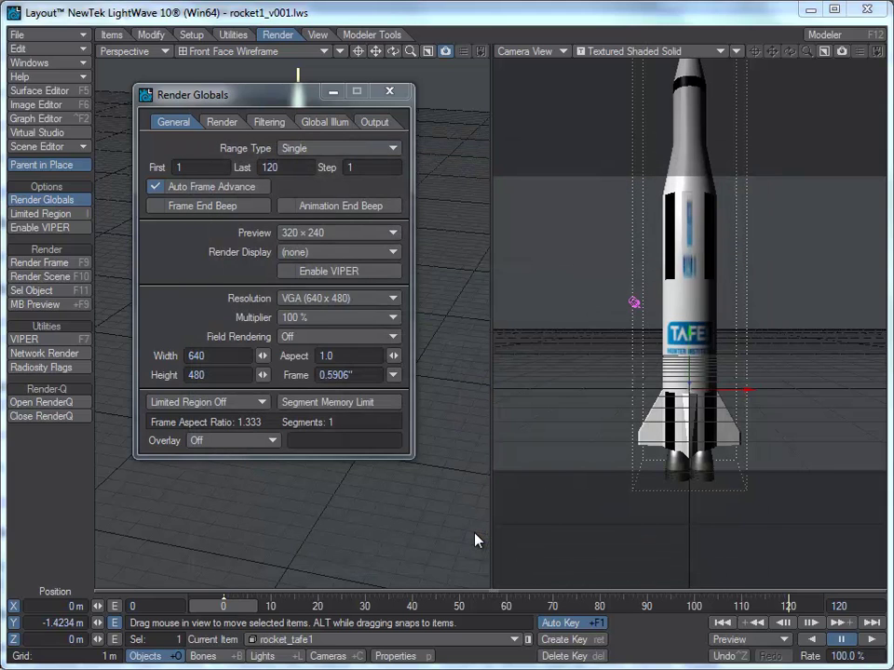
Switch to Windows Explorer and browse to the game_on folder under tafe, game_on_project and web
key("super+e")
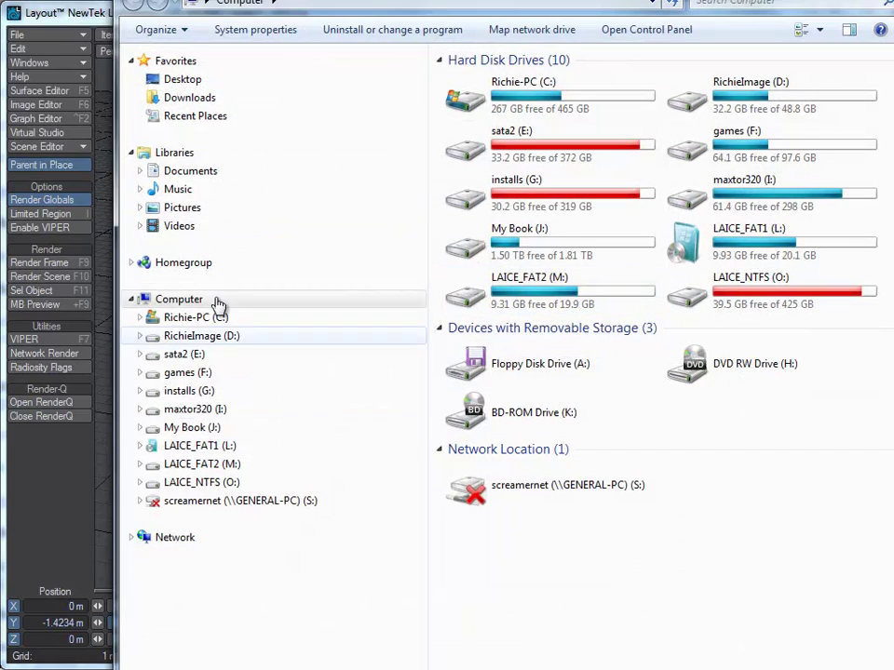
left_click(140, 354)
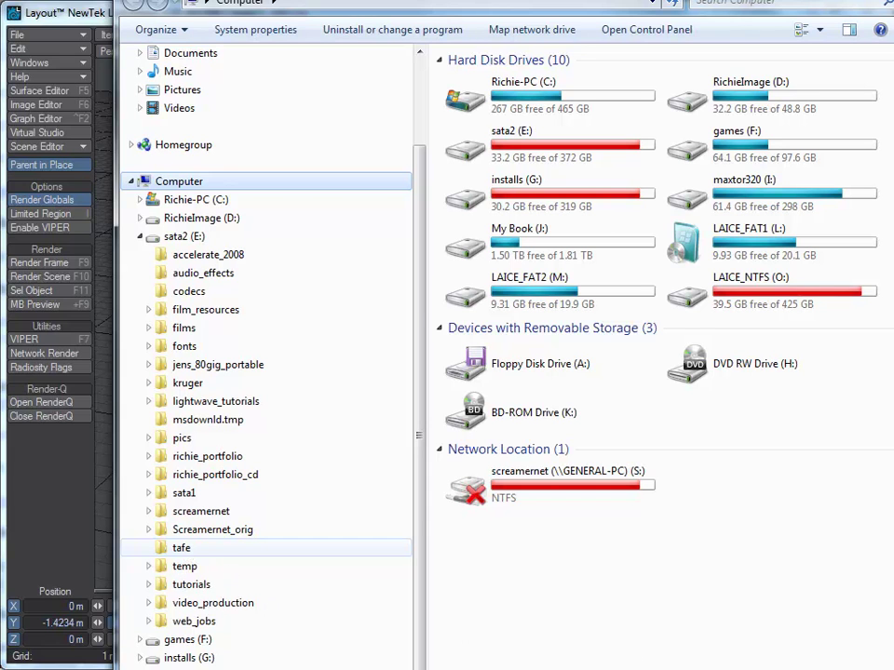
left_click(148, 548)
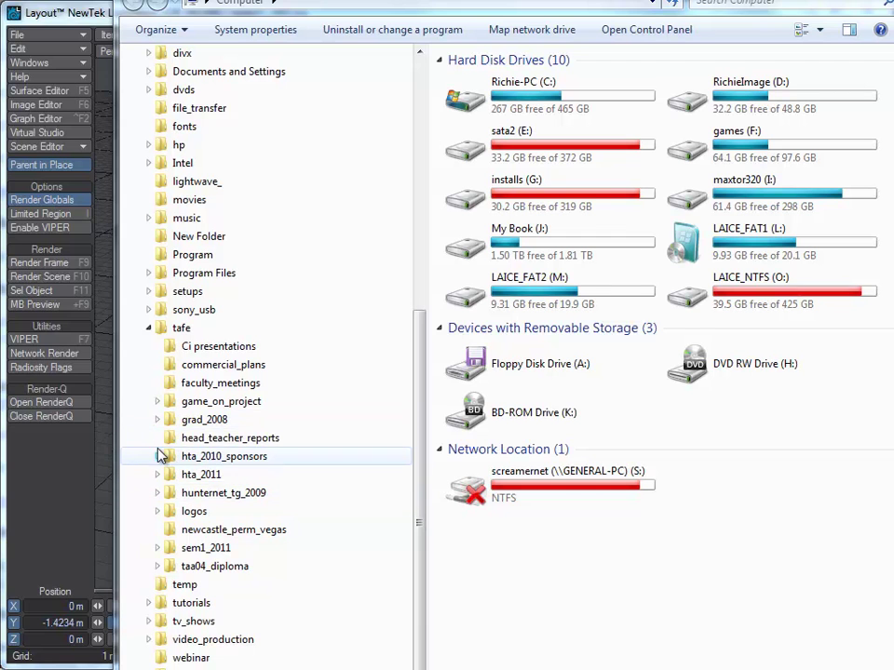
left_click(158, 402)
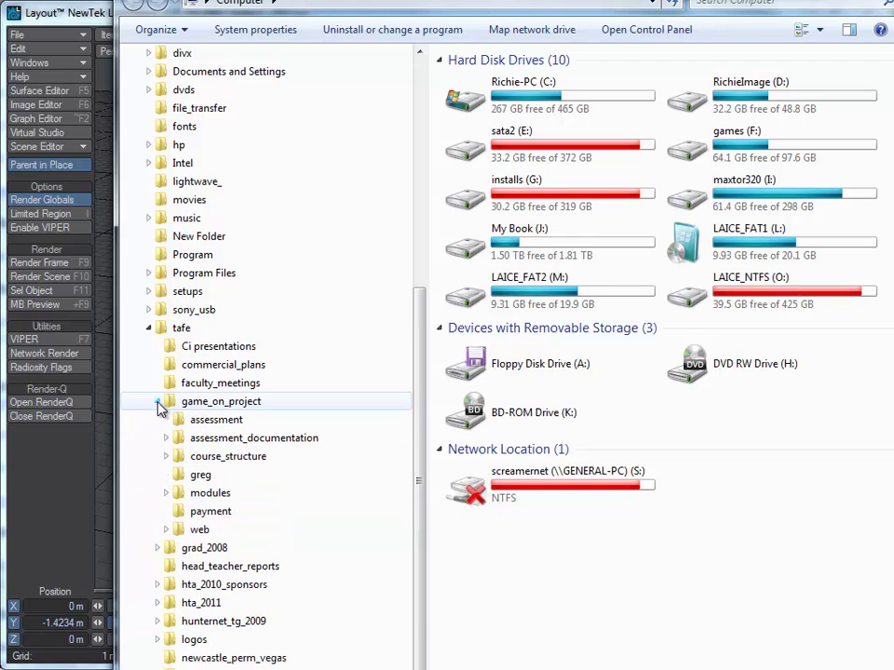
left_click(167, 530)
left_click(176, 548)
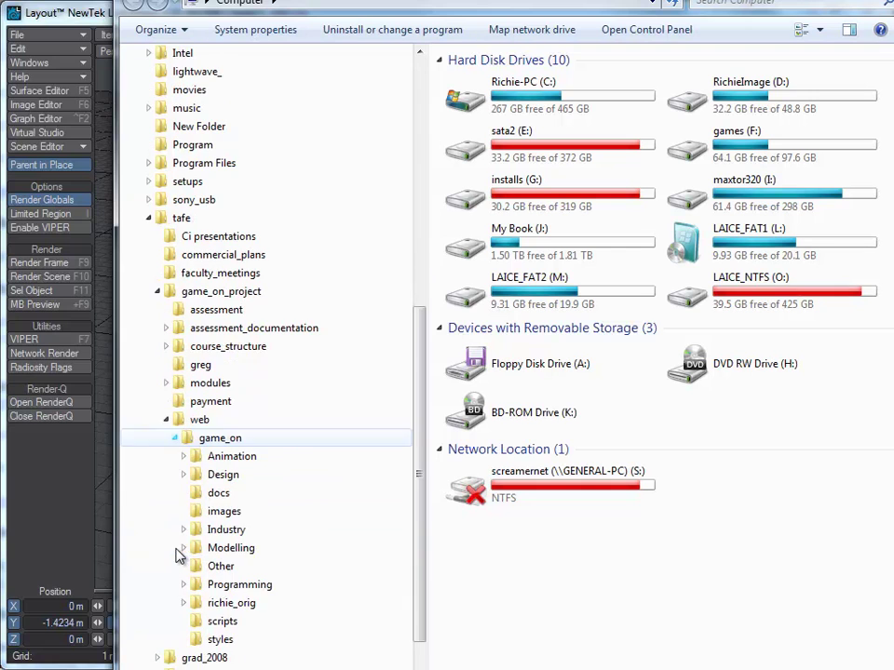
Open the rocket_ship project's renders folder under Animation, resources and 3D
left_click(187, 457)
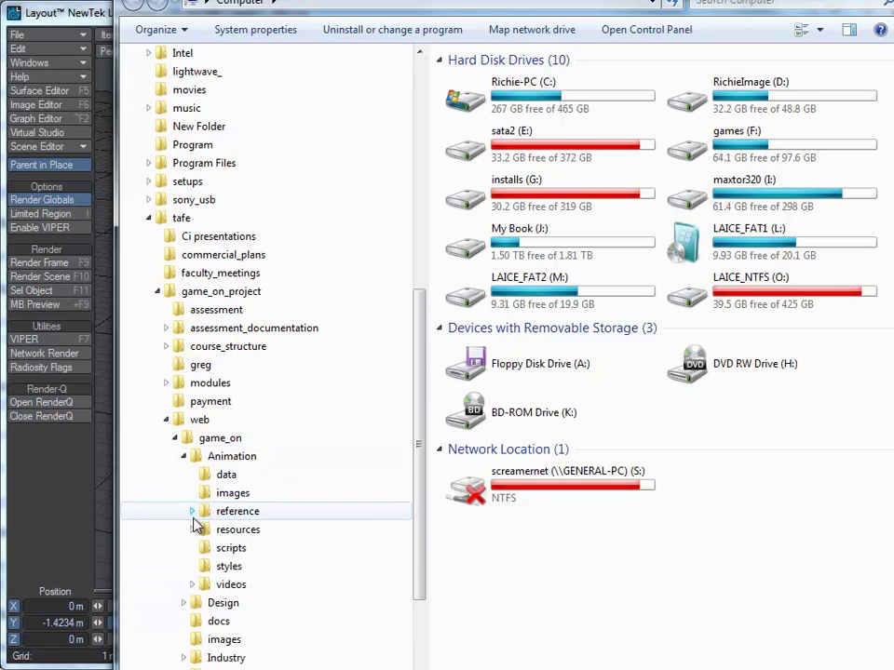
left_click(194, 512)
left_click(194, 513)
left_click(193, 530)
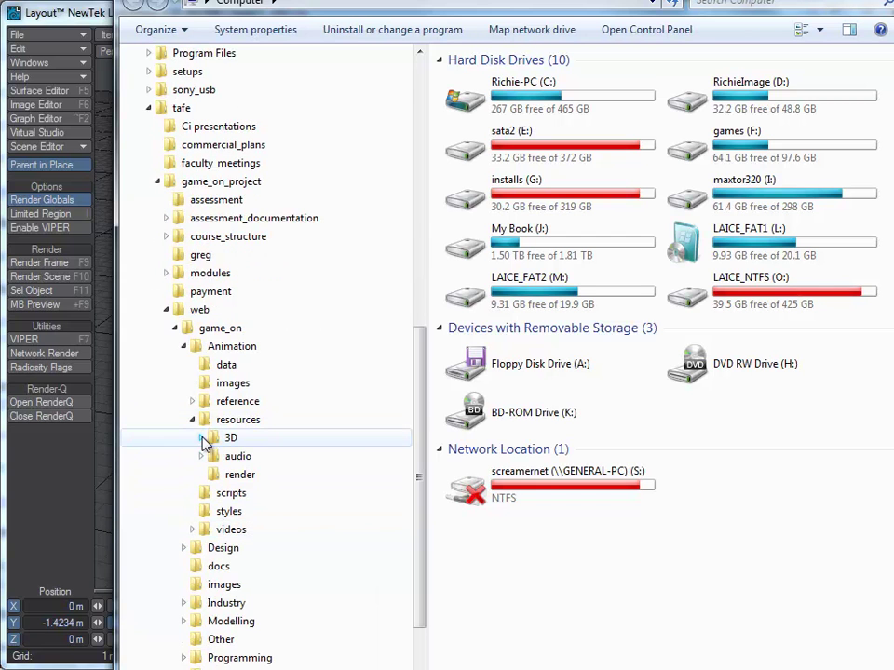
left_click(204, 438)
left_click(211, 530)
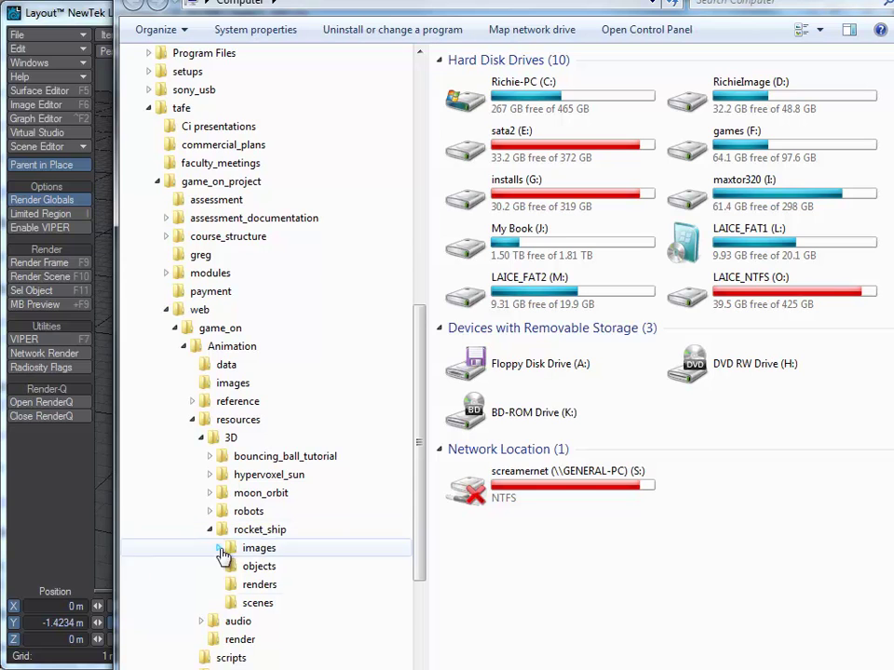
left_click(262, 587)
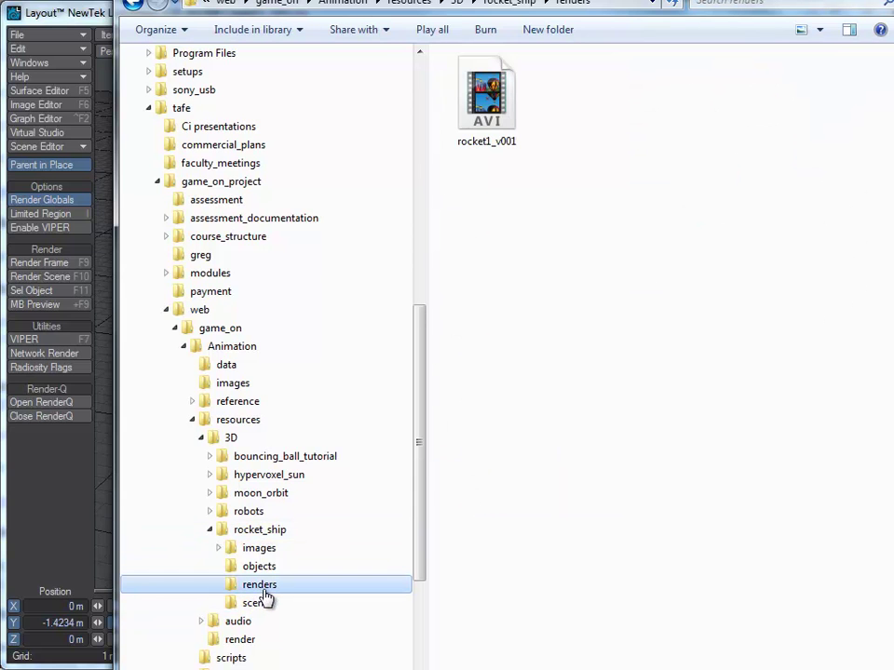
Play the rendered video rocket1_v001, centre its window over the scene and pause it near the end
right_click(500, 114)
left_click(510, 118)
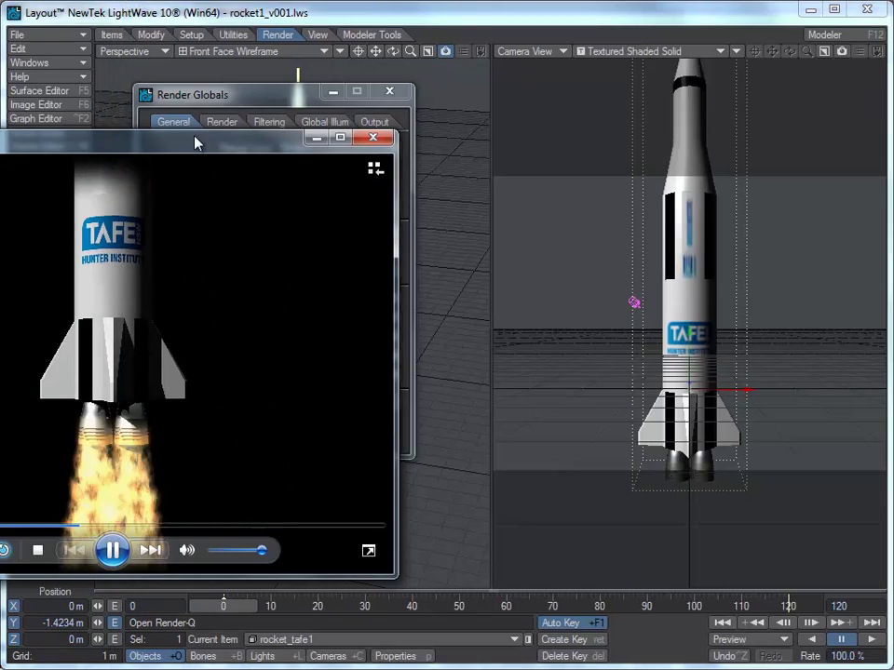
left_click_drag(203, 149, 507, 135)
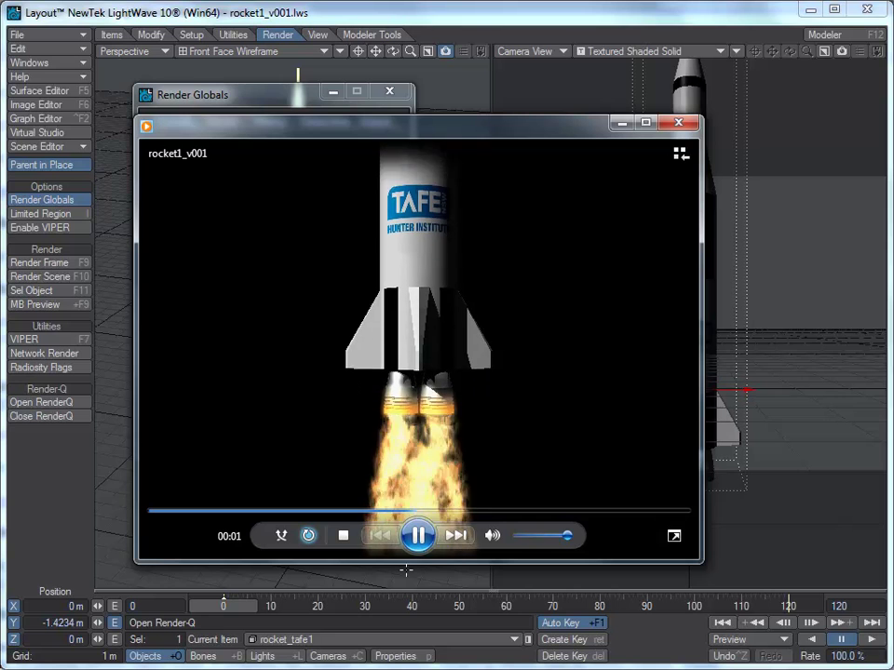
left_click(417, 534)
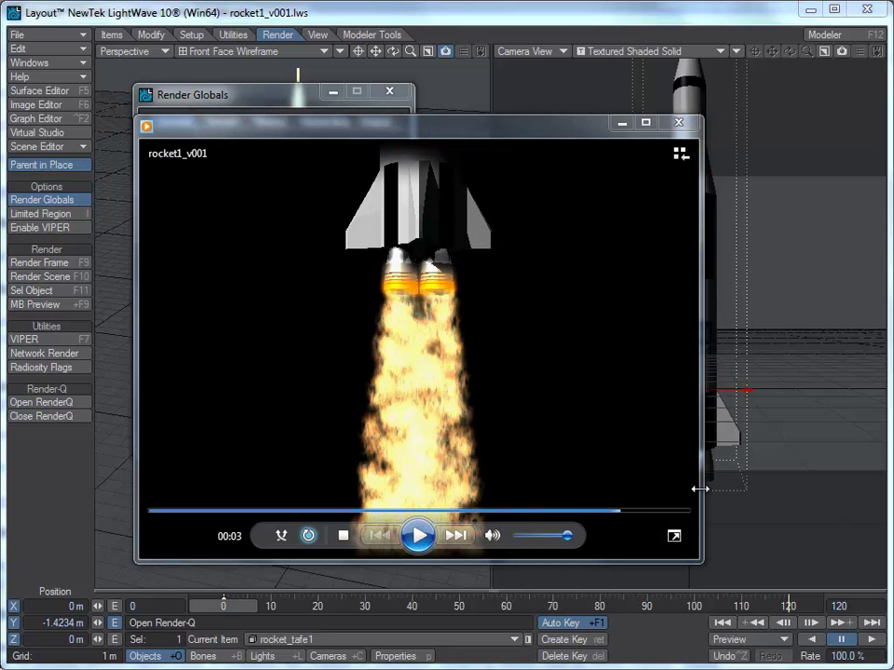